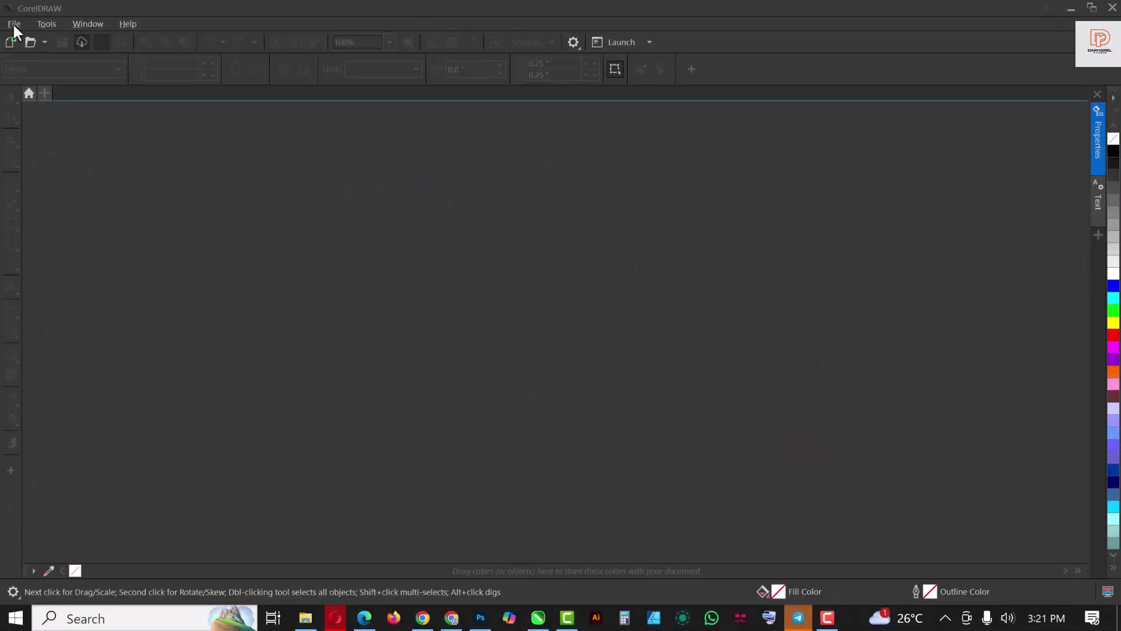
# - Create a new 4 × 5 inch RGB document at 300 dpi named GAMEDAY FLYER
pyautogui.click(13, 23)
pyautogui.click(28, 39)
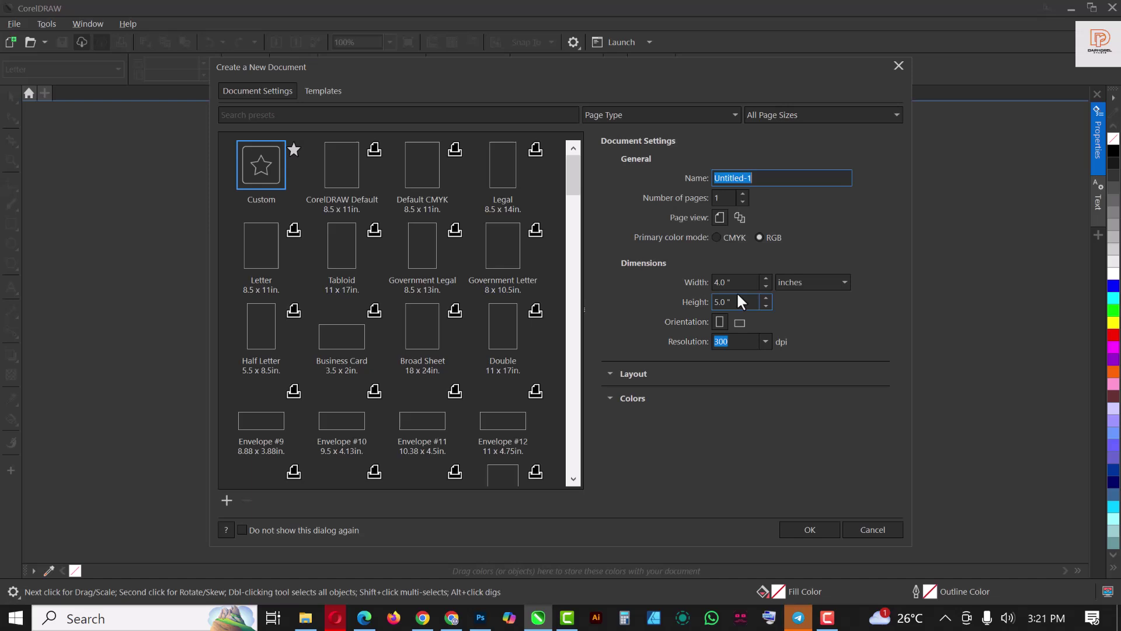
pyautogui.click(735, 282)
pyautogui.write('GAMEDAY FLYER')
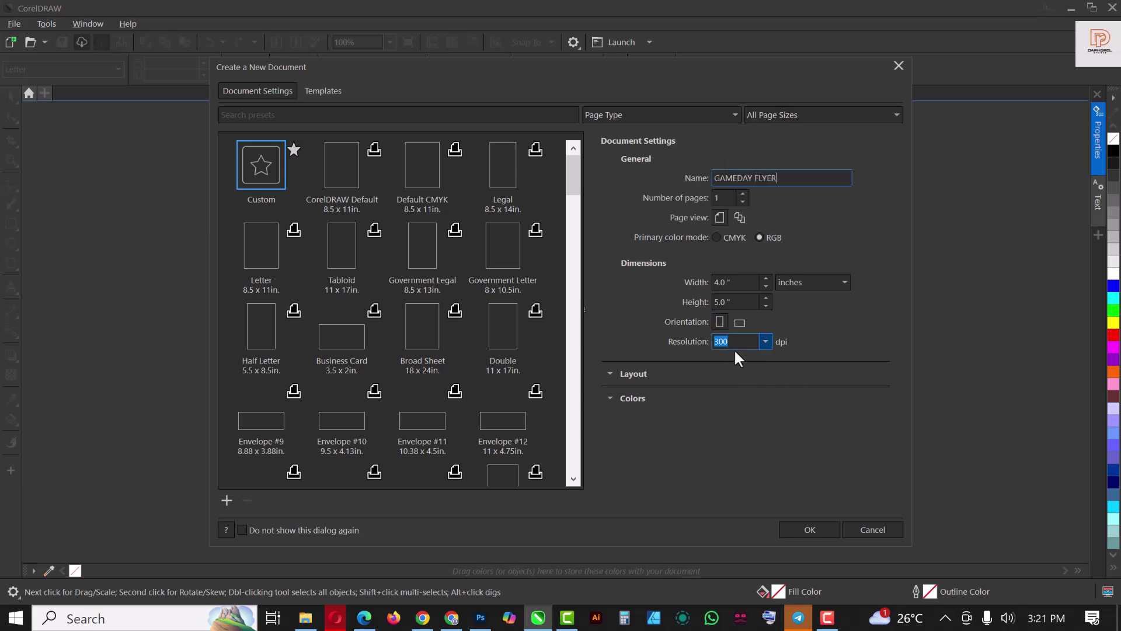
pyautogui.click(820, 534)
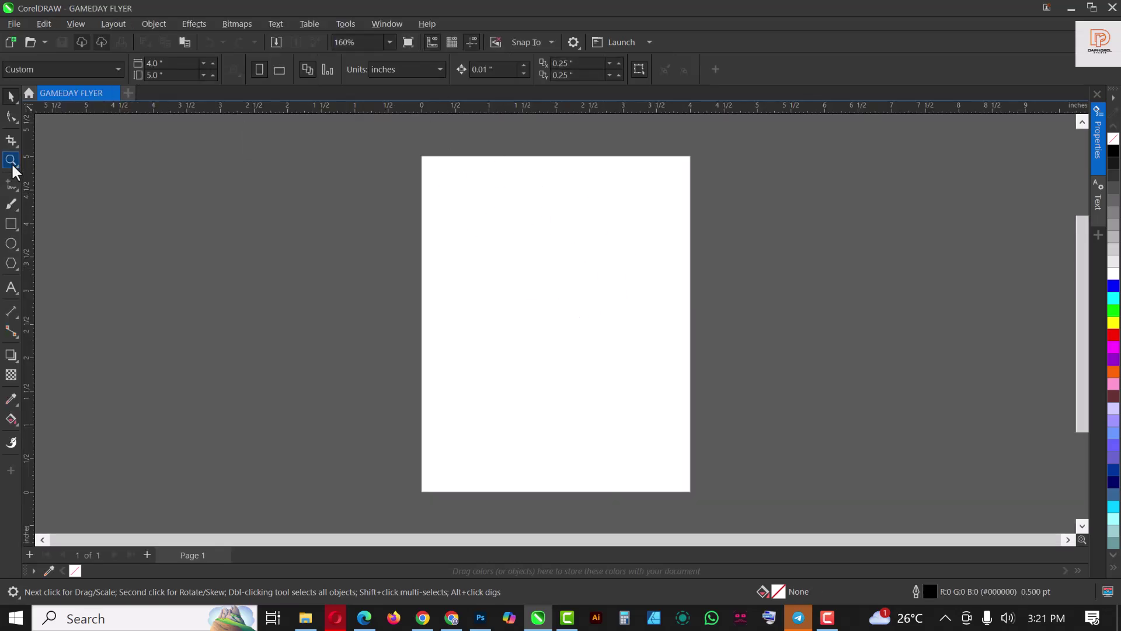
pyautogui.doubleClick(10, 224)
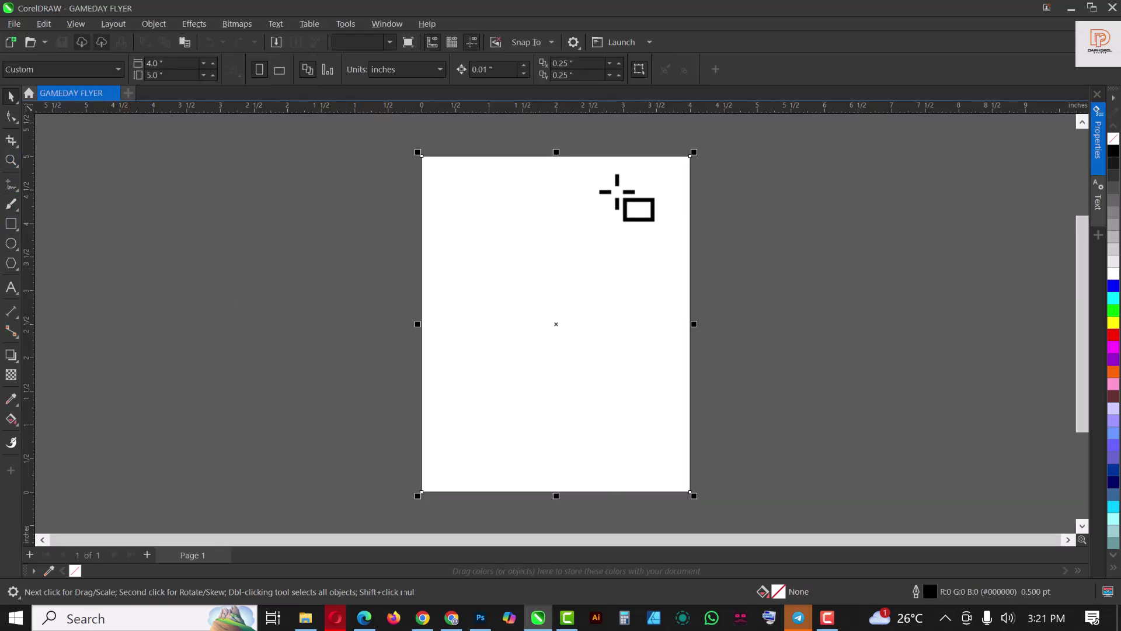
pyautogui.click(1113, 273)
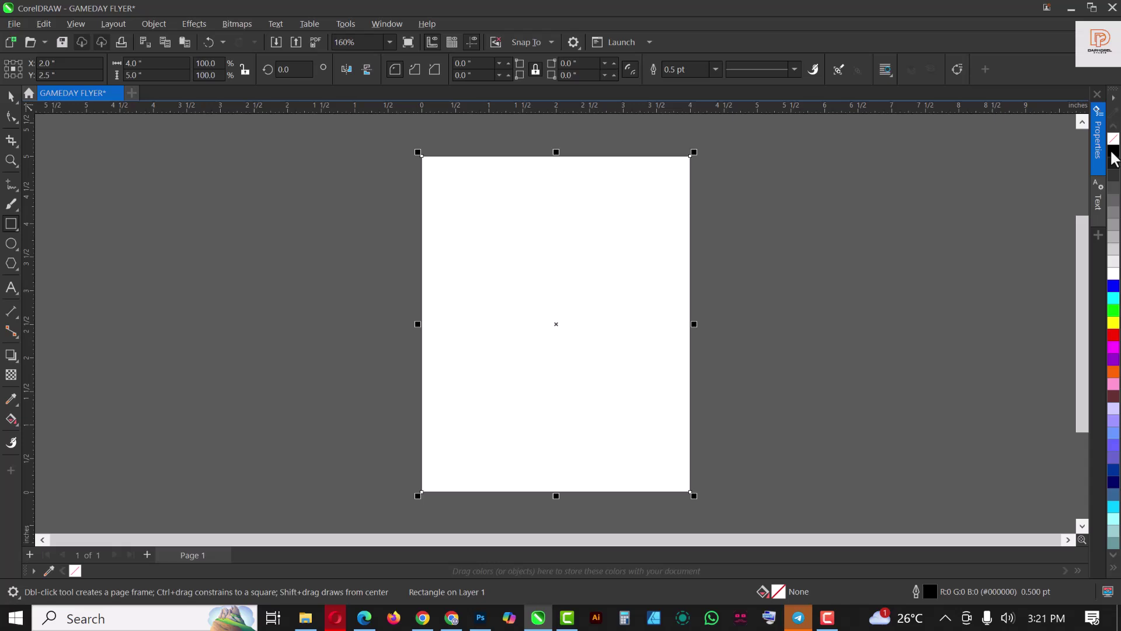
pyautogui.rightClick(1114, 139)
pyautogui.press('space')
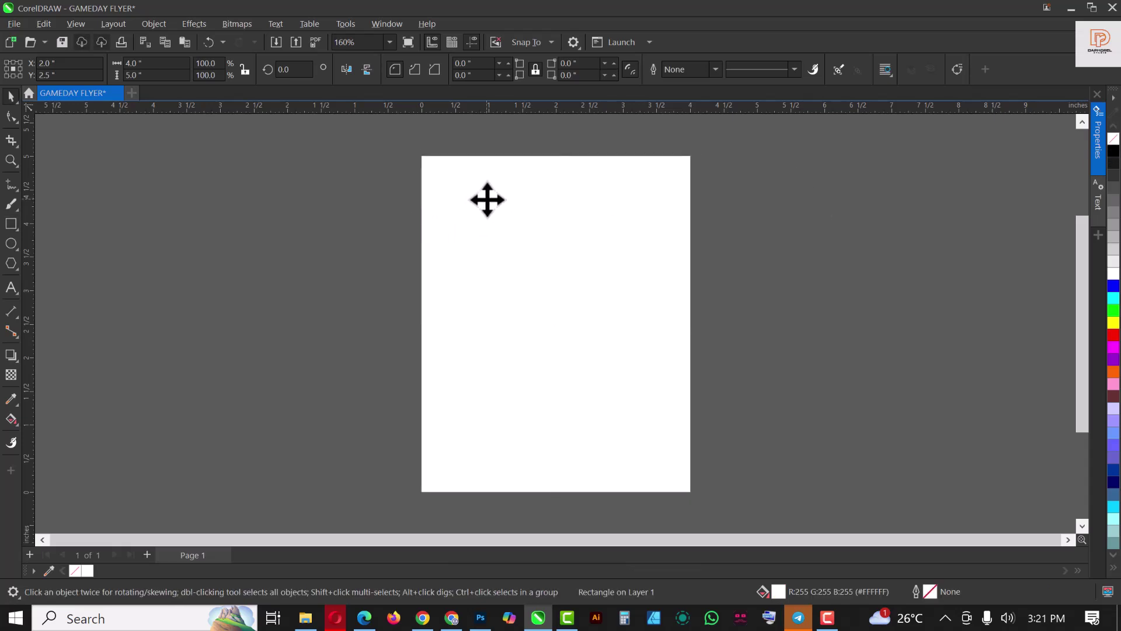
pyautogui.click(487, 200)
pyautogui.press('Delete')
# - Draw a rectangle, set its size to 4 × 5 inches and centre it on the page
pyautogui.click(11, 224)
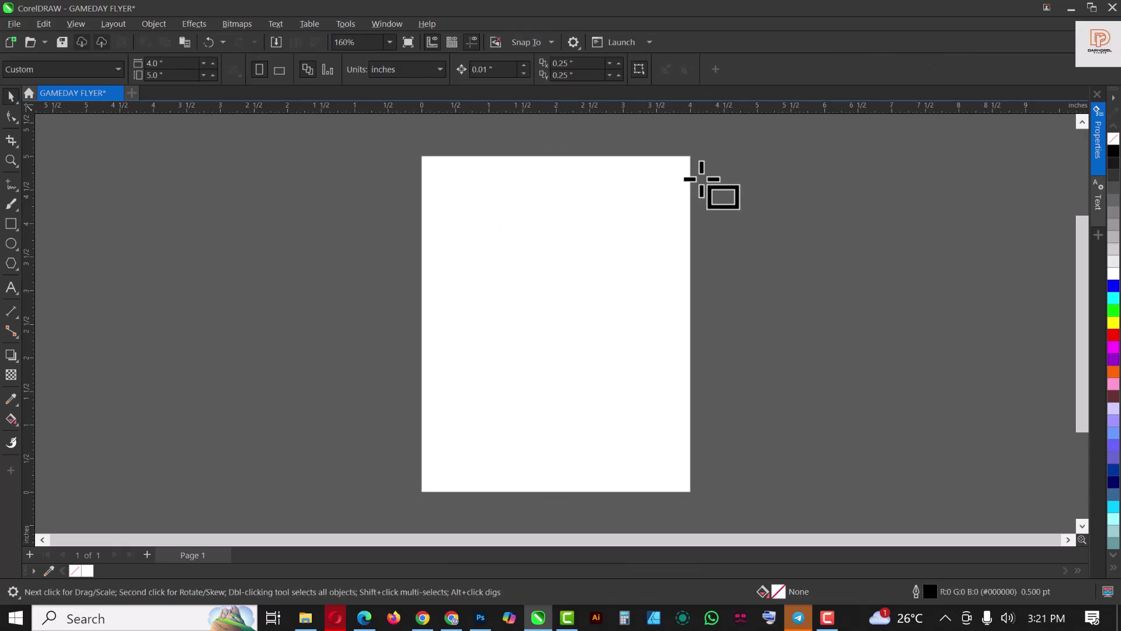
pyautogui.moveTo(474, 178); pyautogui.dragTo(722, 445)
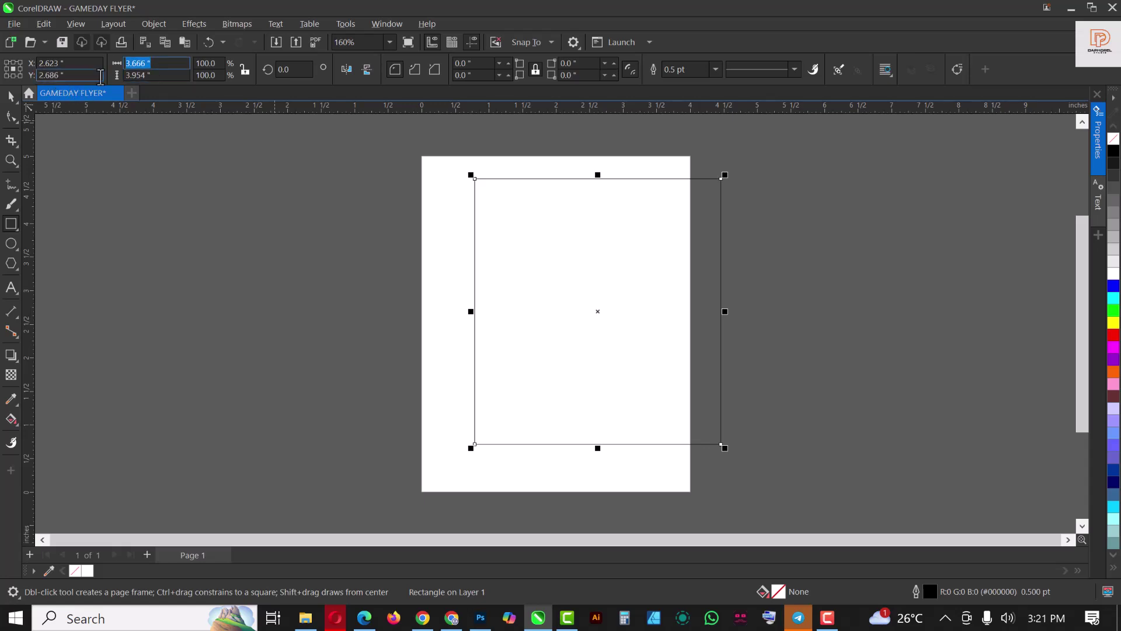
pyautogui.write('5')
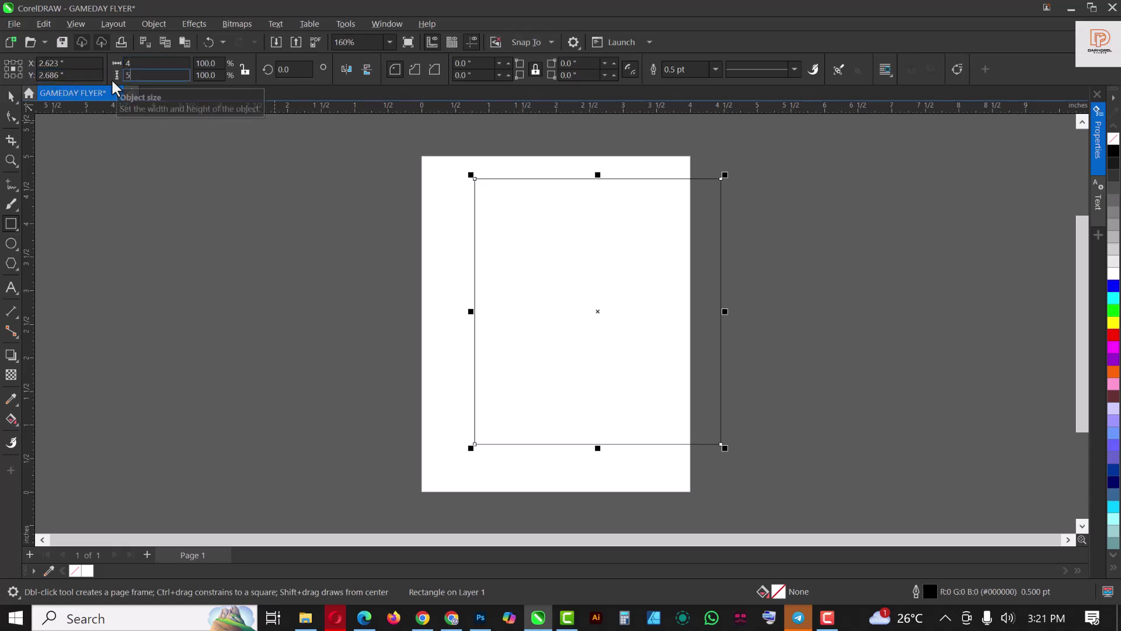
pyautogui.press('Return')
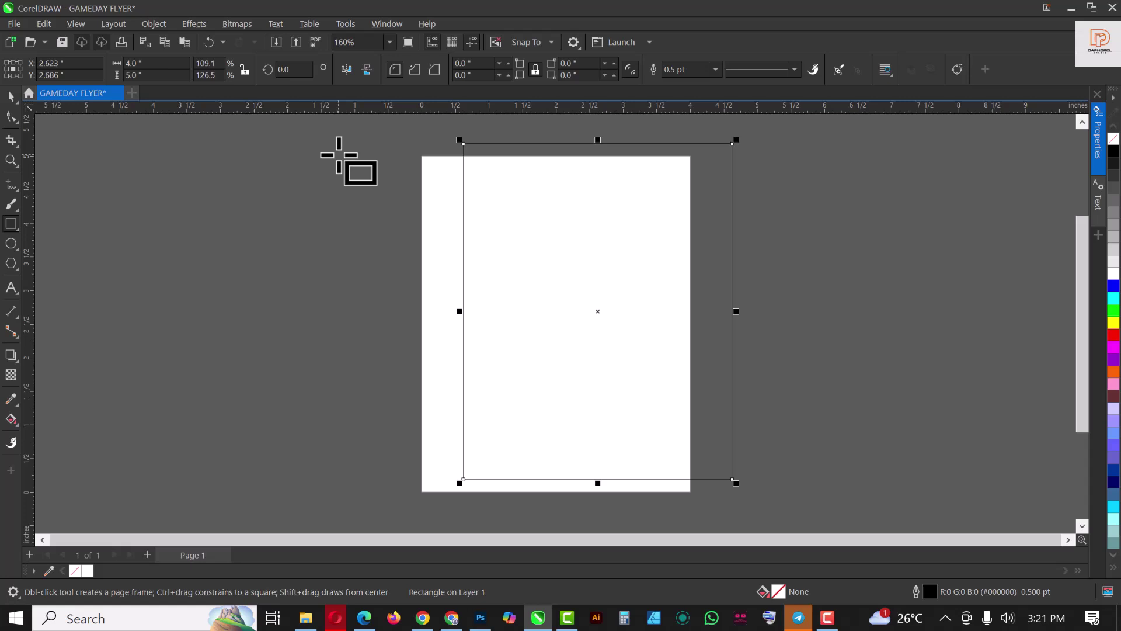
pyautogui.press('p')
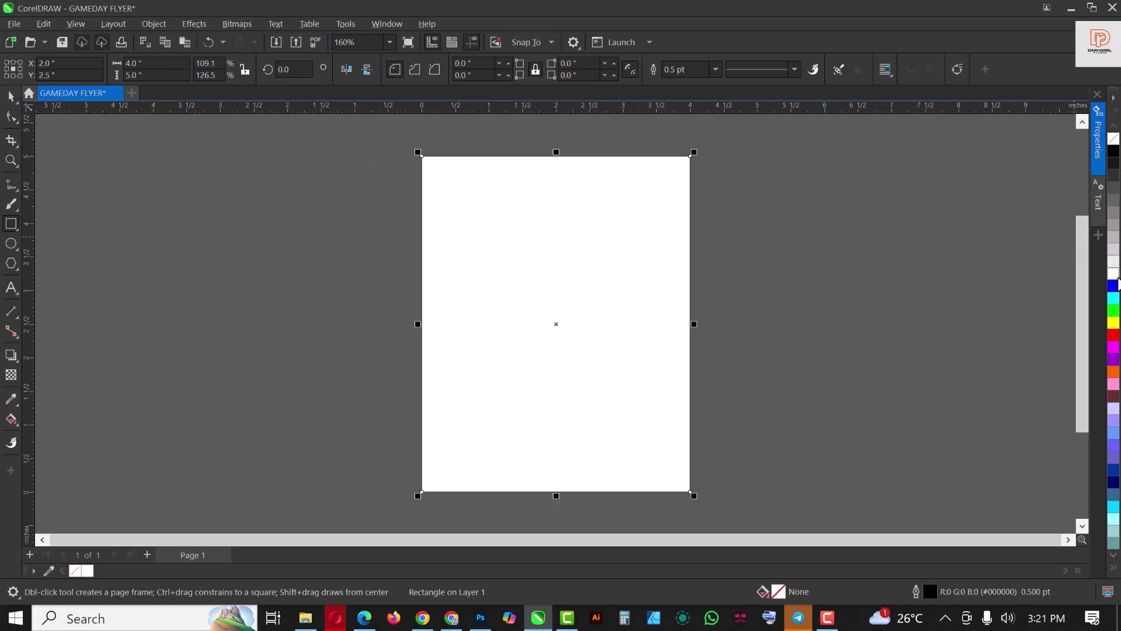
# - Remove the outline from the white page-size rectangle, keeping it centred on the page
pyautogui.rightClick(1114, 140)
pyautogui.press('space')
pyautogui.moveTo(634, 213); pyautogui.dragTo(285, 262)
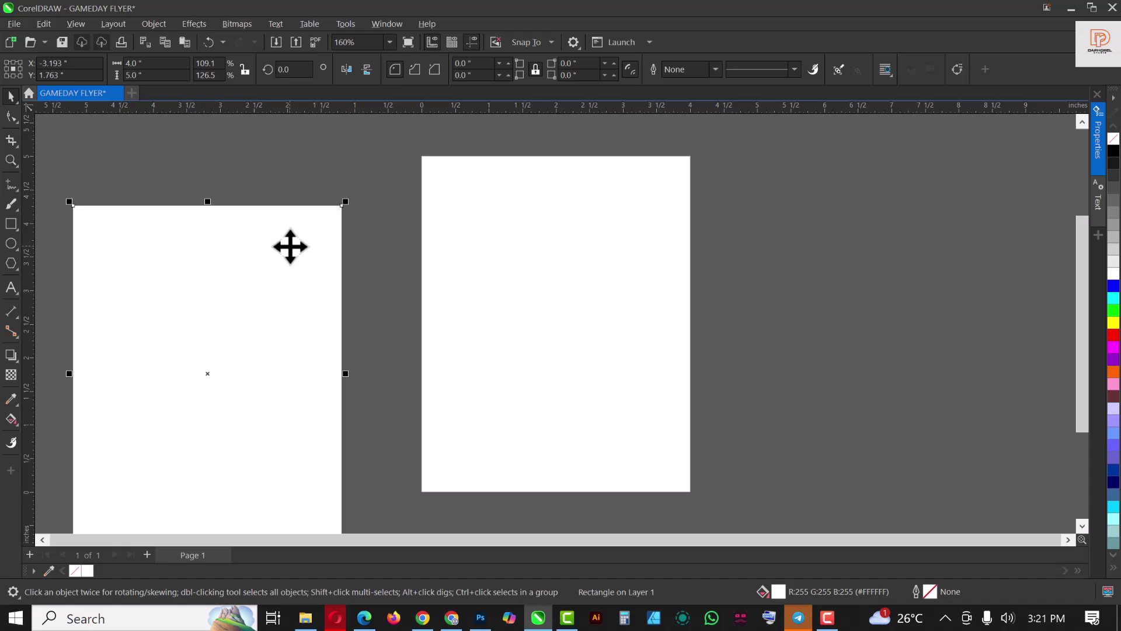
pyautogui.hotkey('ctrl', 'z')
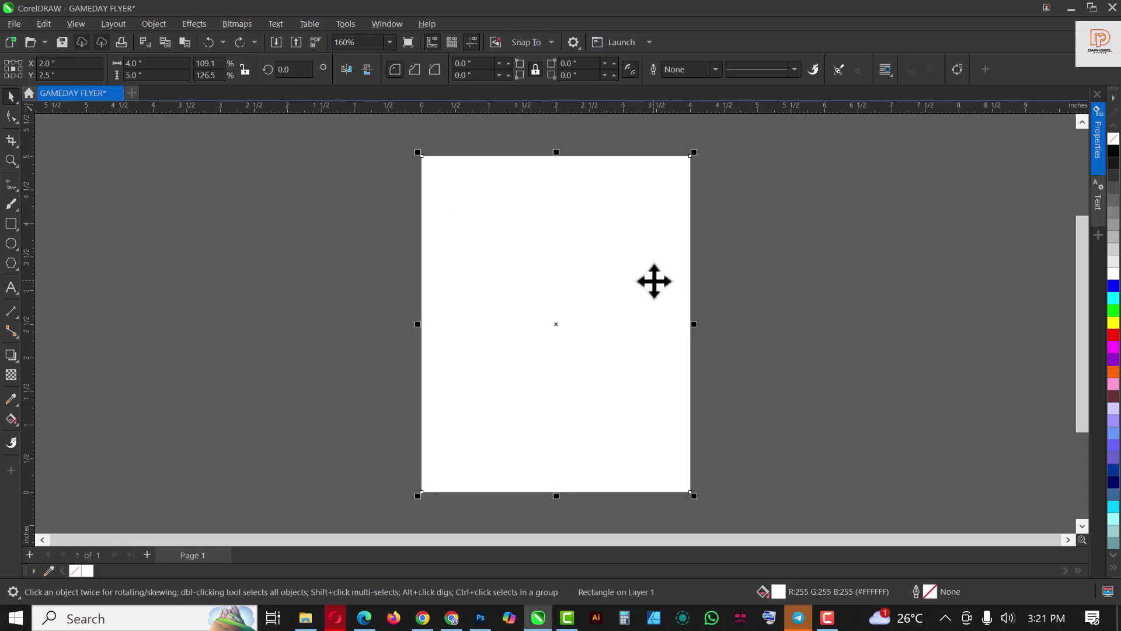
# - Draw a rectangle about 2.64 × 1.08 inches in the upper part of the page and centre it horizontally
pyautogui.hotkey('shift', 'F4')
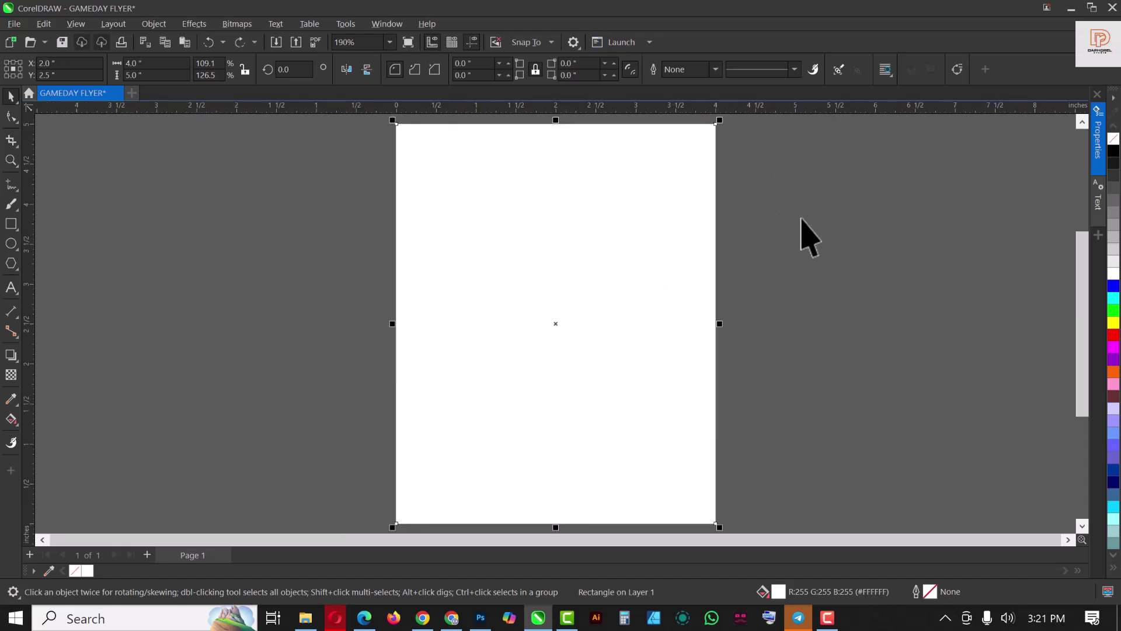
pyautogui.click(830, 219)
pyautogui.click(11, 224)
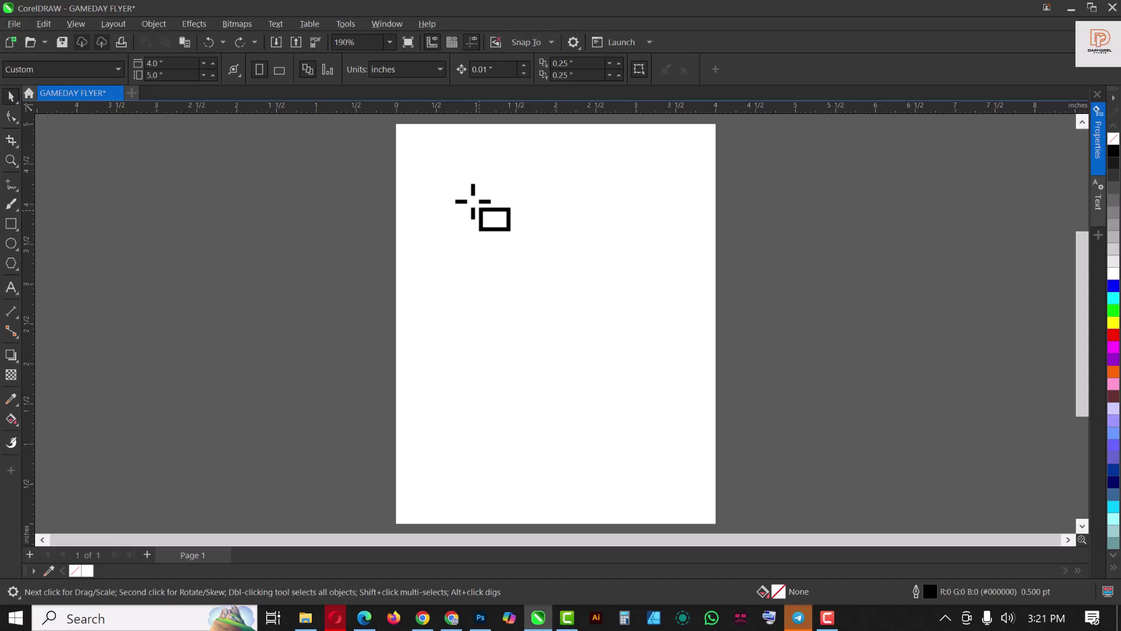
pyautogui.moveTo(455, 188); pyautogui.dragTo(667, 275)
pyautogui.click(11, 97)
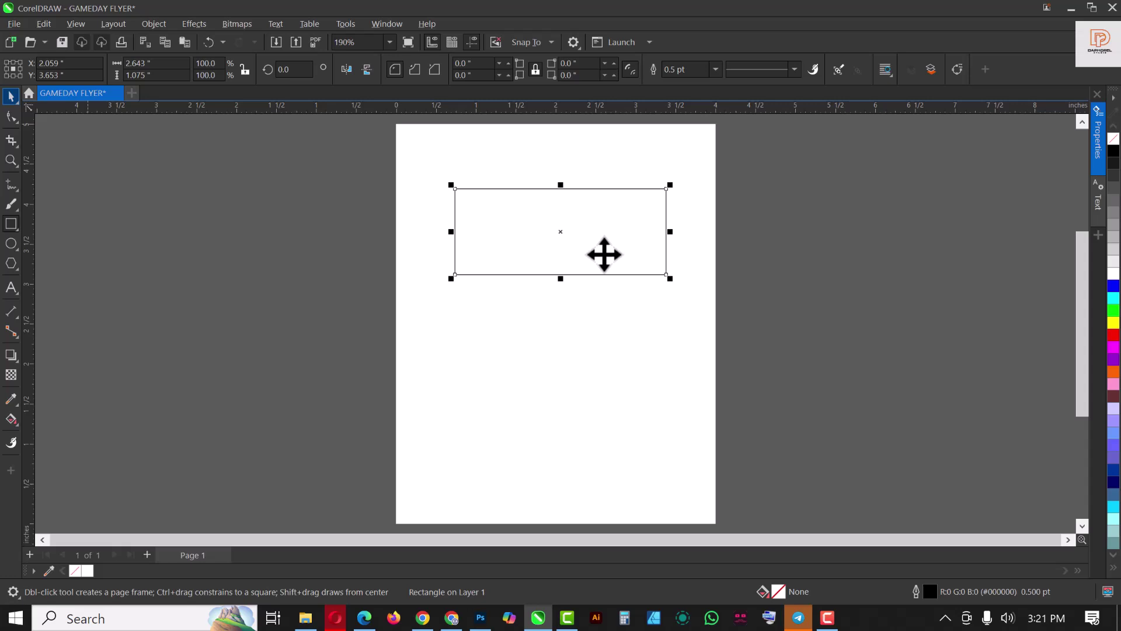
pyautogui.moveTo(604, 254); pyautogui.dragTo(599, 253)
# - Add the text GAME below the small rectangle and set its font to Montserrat Black
pyautogui.click(12, 286)
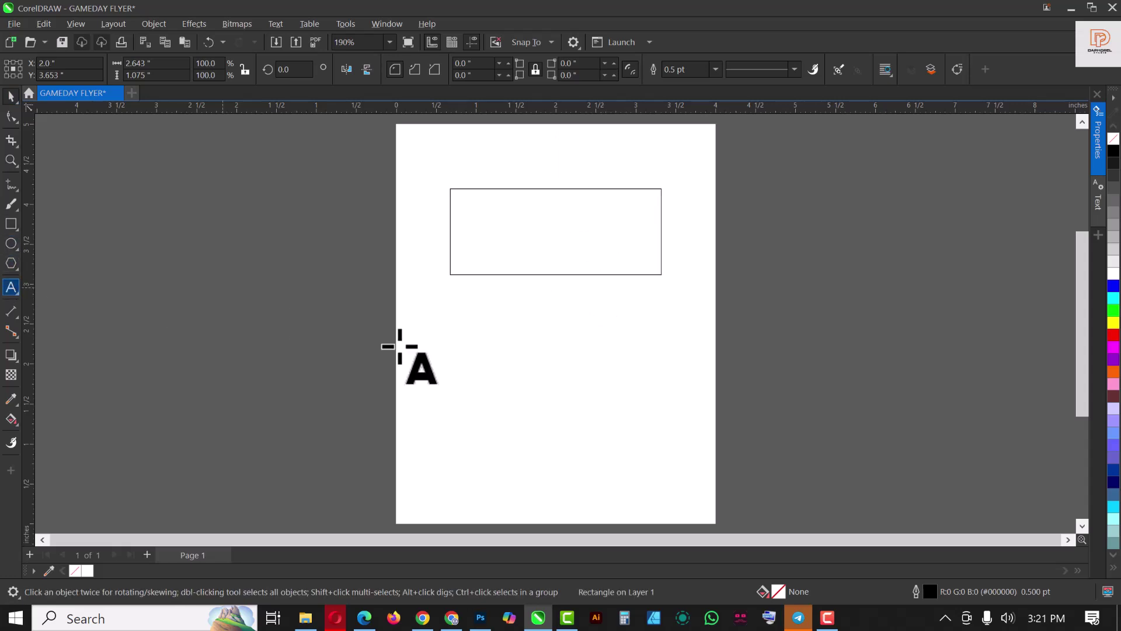
pyautogui.click(476, 358)
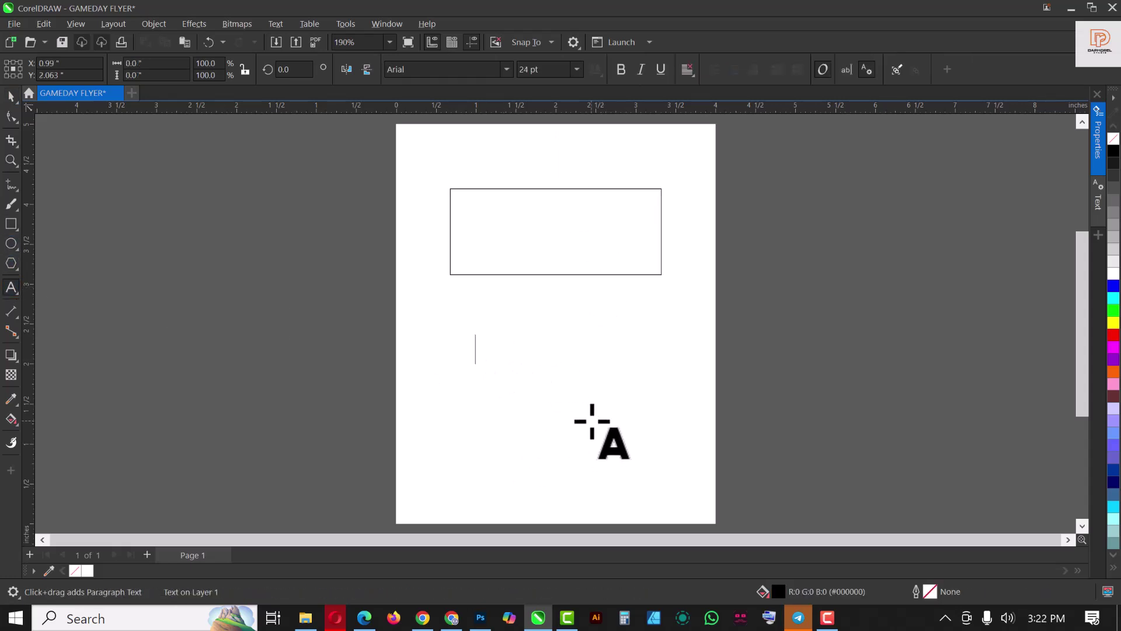
pyautogui.hotkey('ctrl', 'space')
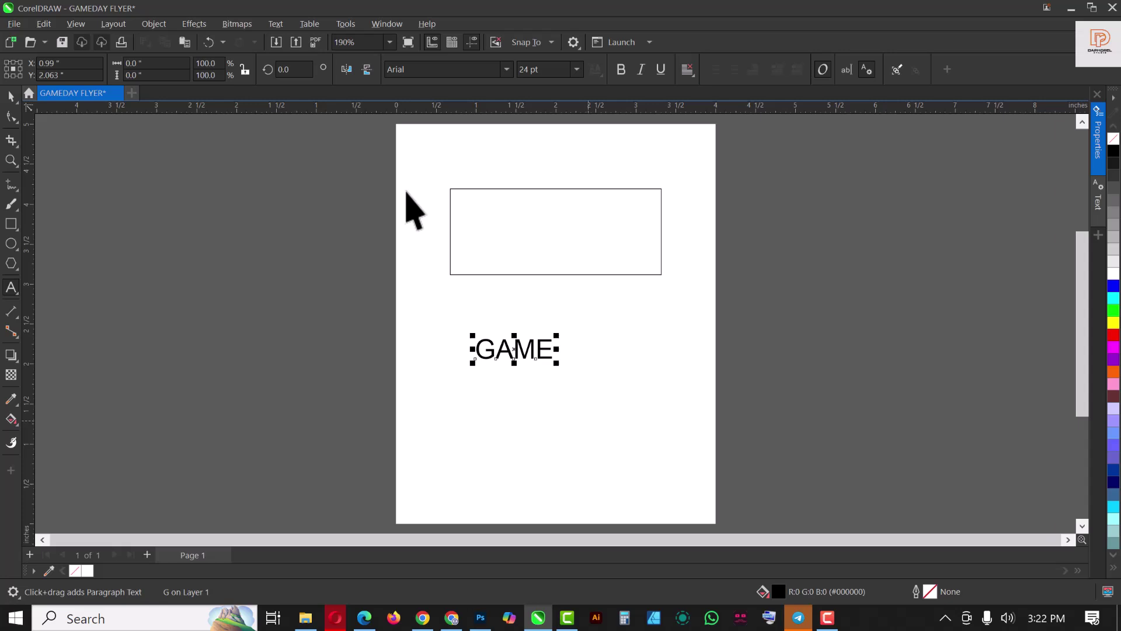
pyautogui.click(507, 69)
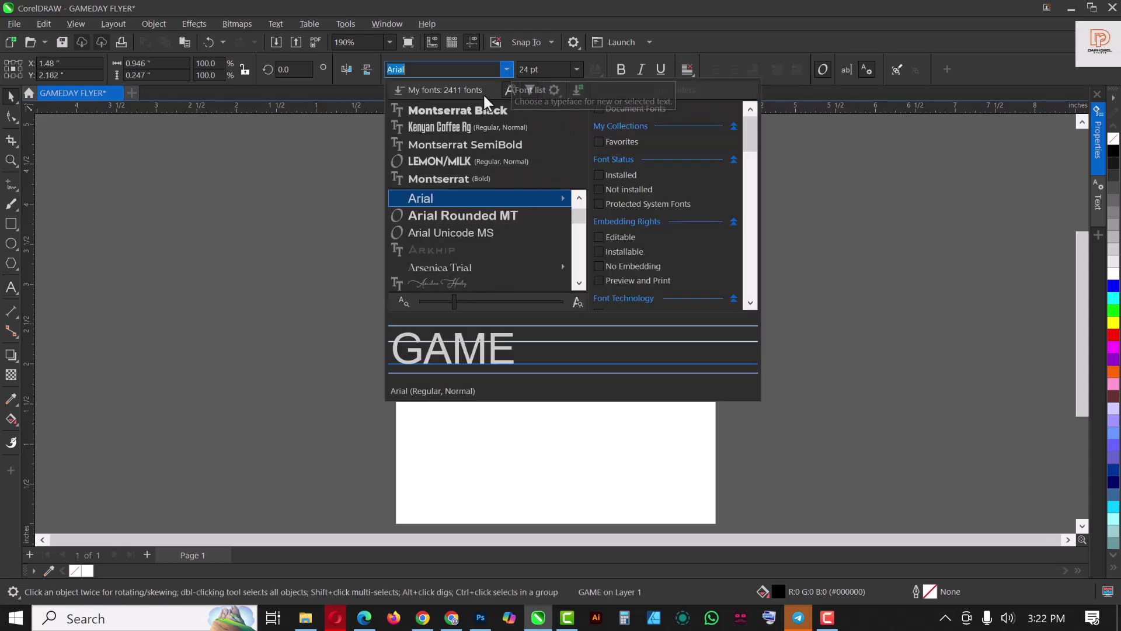
pyautogui.click(477, 111)
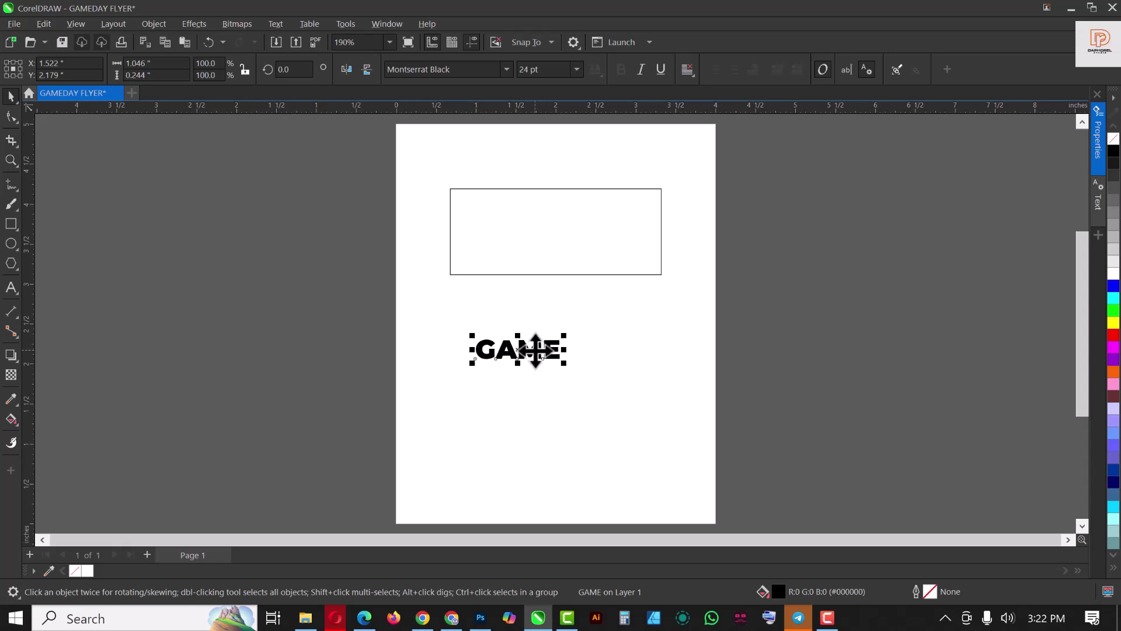
# - Move the word GAME into the small rectangle and enlarge it to about 53 pt
pyautogui.moveTo(536, 351); pyautogui.dragTo(548, 233)
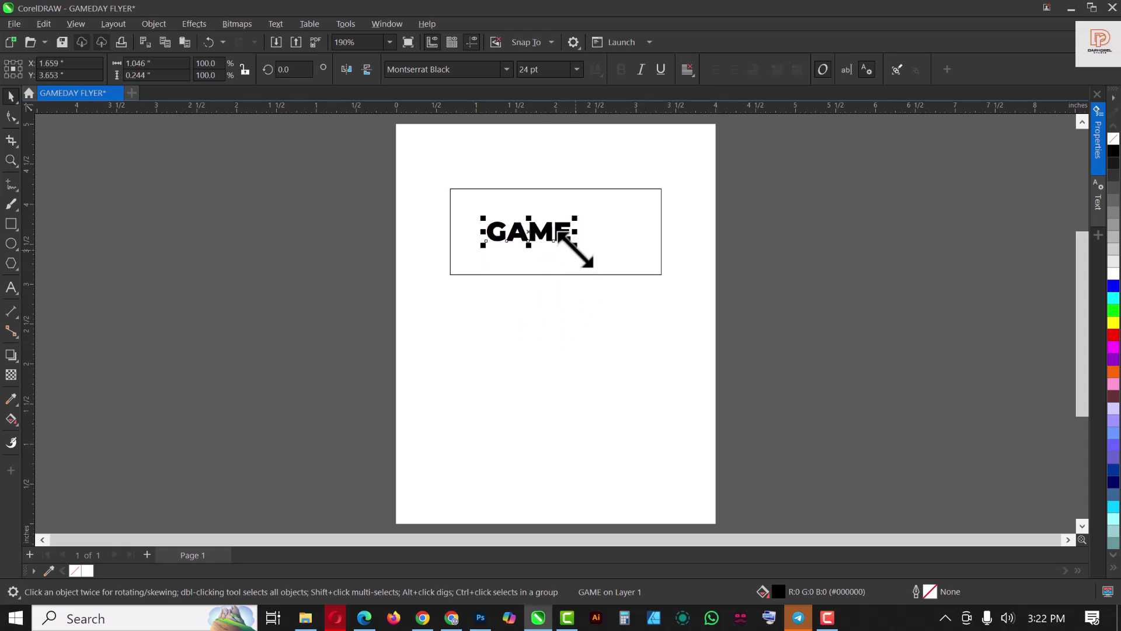
pyautogui.moveTo(622, 264); pyautogui.dragTo(672, 284)
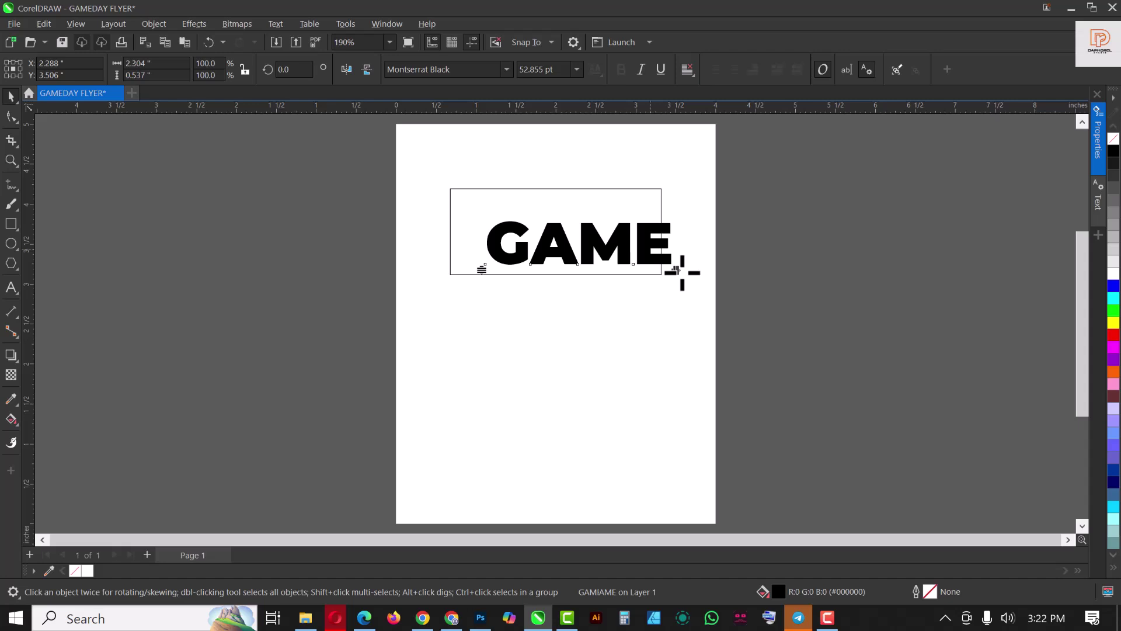
# - Tighten the letter spacing of GAME and centre the word inside the small rectangle
pyautogui.press('F10')
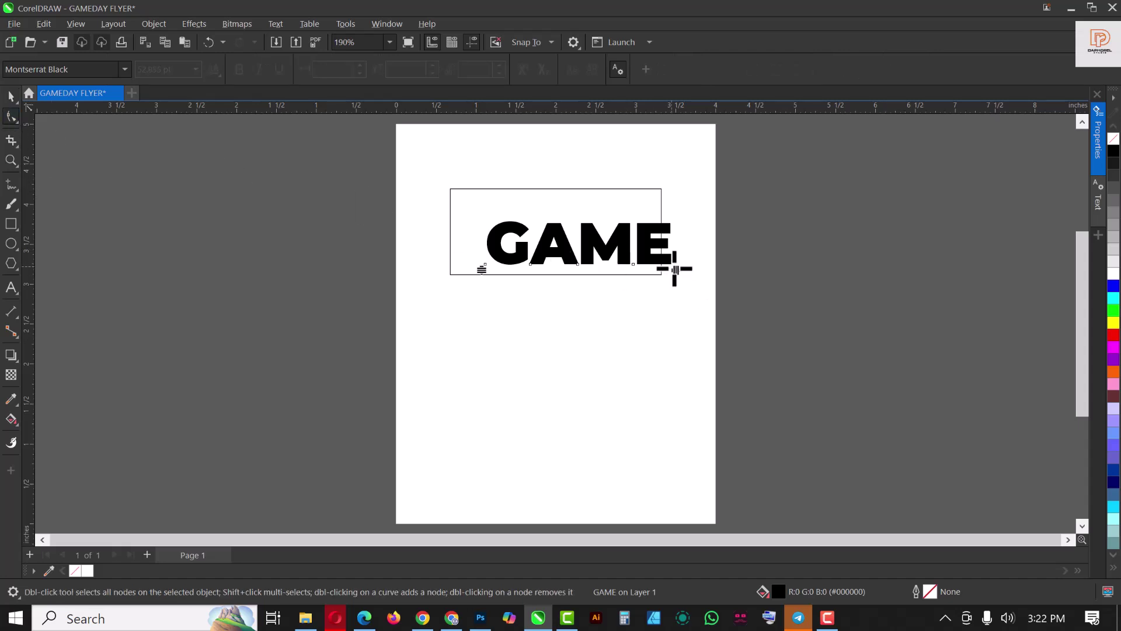
pyautogui.moveTo(674, 269); pyautogui.dragTo(657, 264)
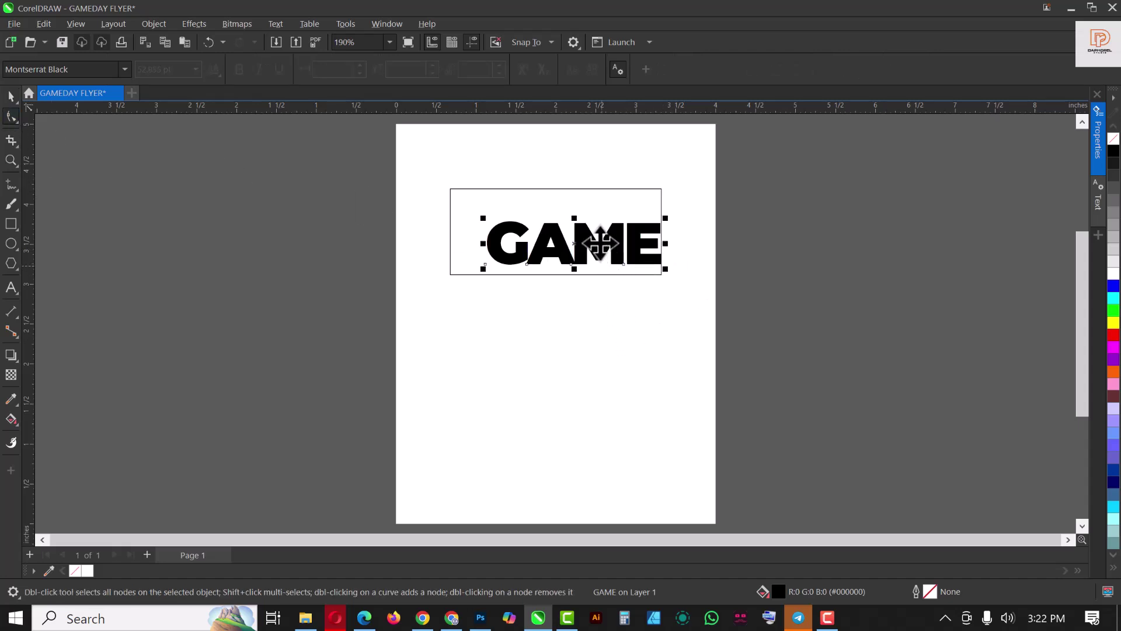
pyautogui.press('space')
pyautogui.moveTo(598, 240); pyautogui.dragTo(579, 226)
# - Fill the rectangle behind GAME with red and set its outline to None
pyautogui.click(567, 190)
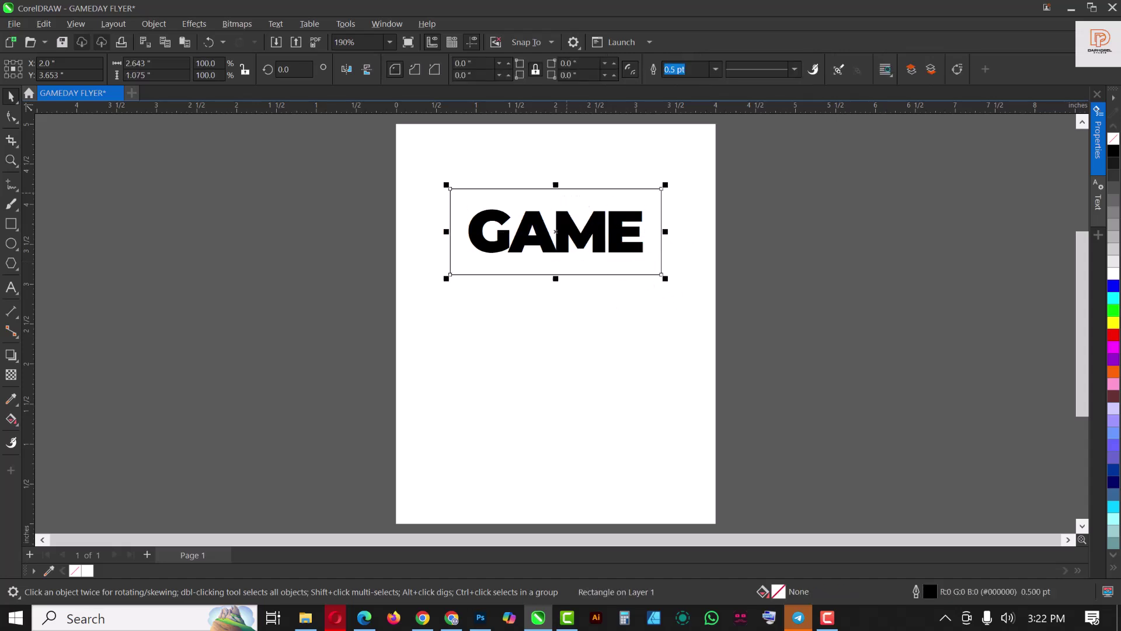
pyautogui.click(1113, 334)
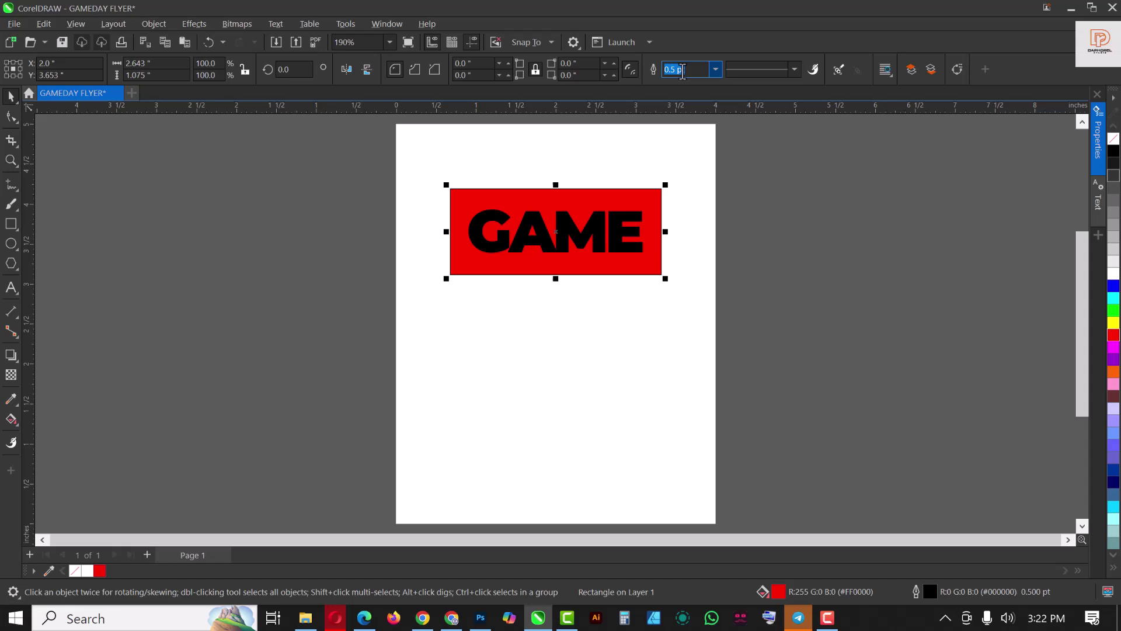
pyautogui.click(715, 69)
pyautogui.click(681, 83)
# - Fill the GAME text with white and group it with the red rectangle
pyautogui.click(618, 250)
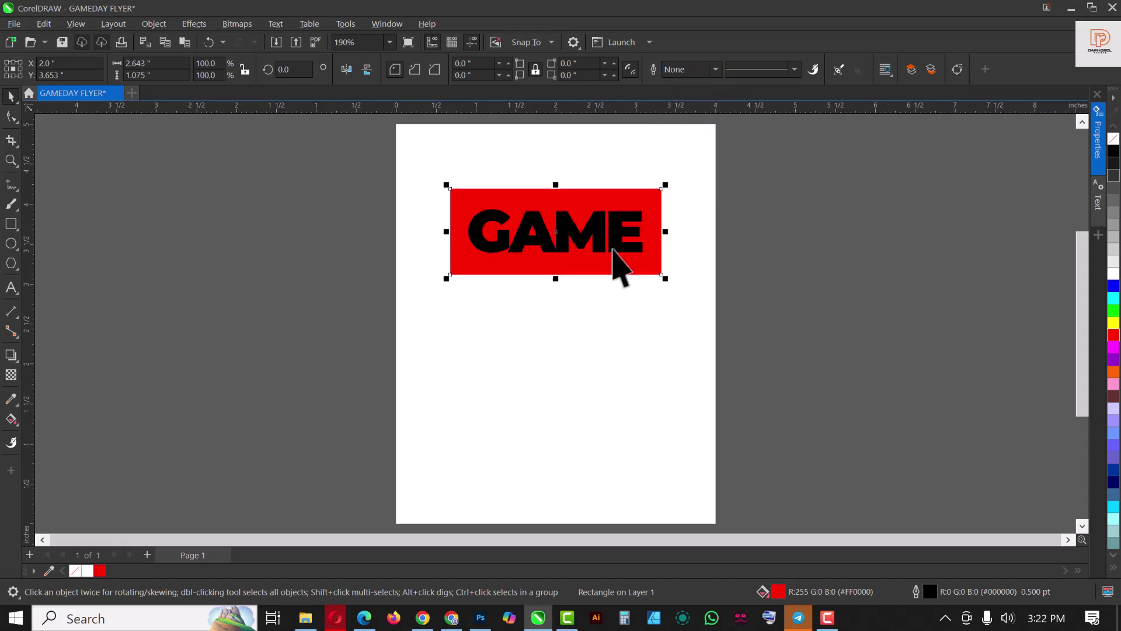
pyautogui.click(1115, 274)
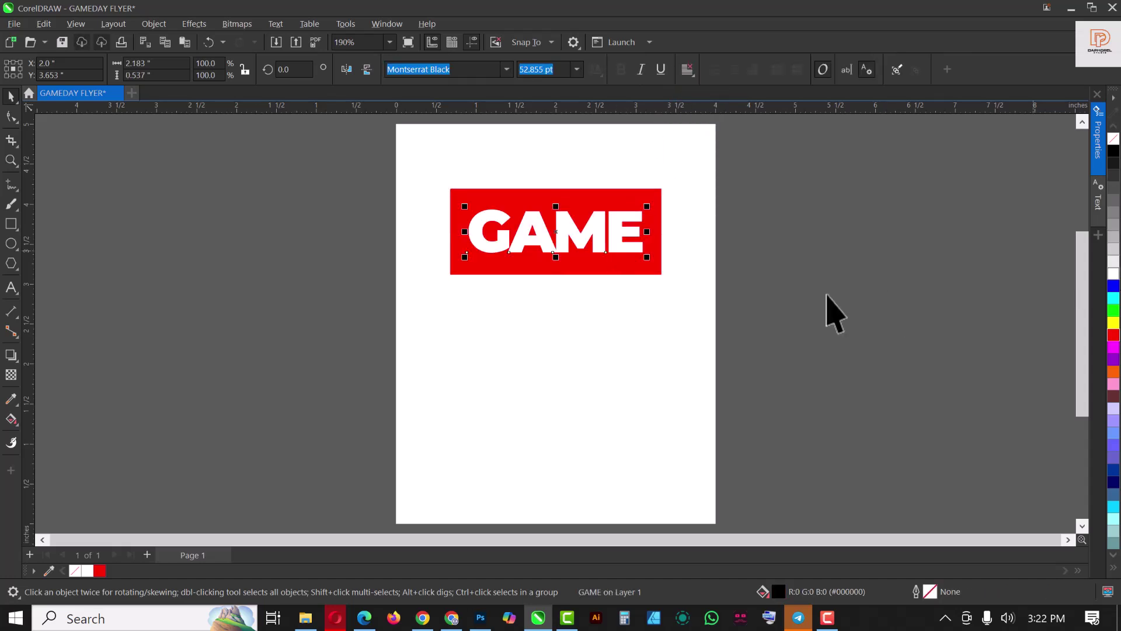
pyautogui.keyDown('shift'); pyautogui.click(595, 198); pyautogui.keyUp('shift')
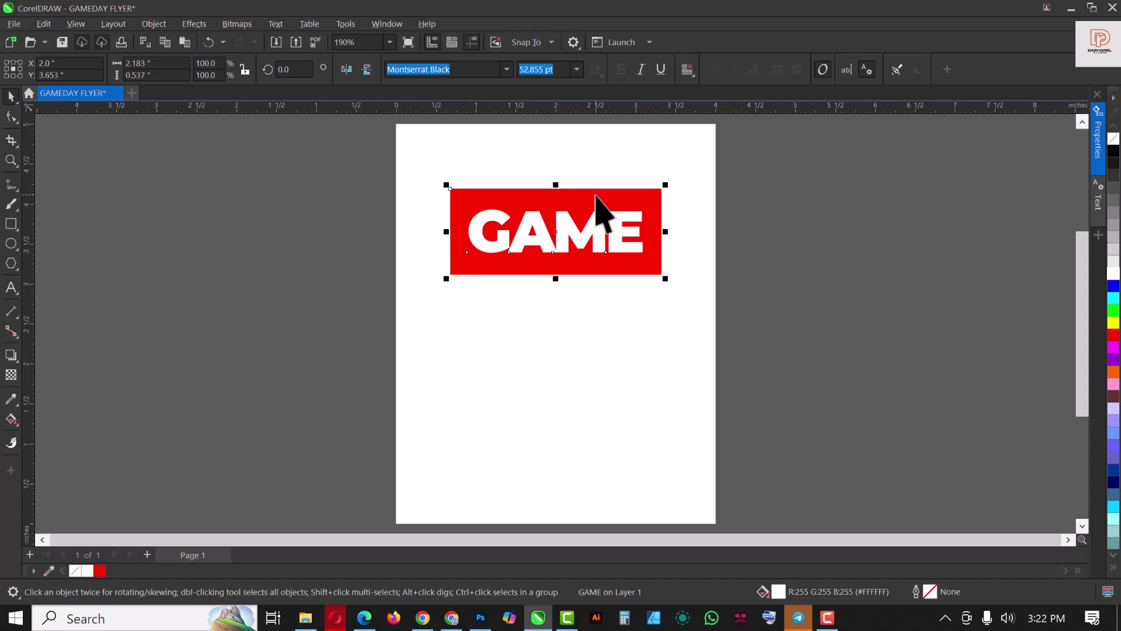
pyautogui.hotkey('ctrl', 'g')
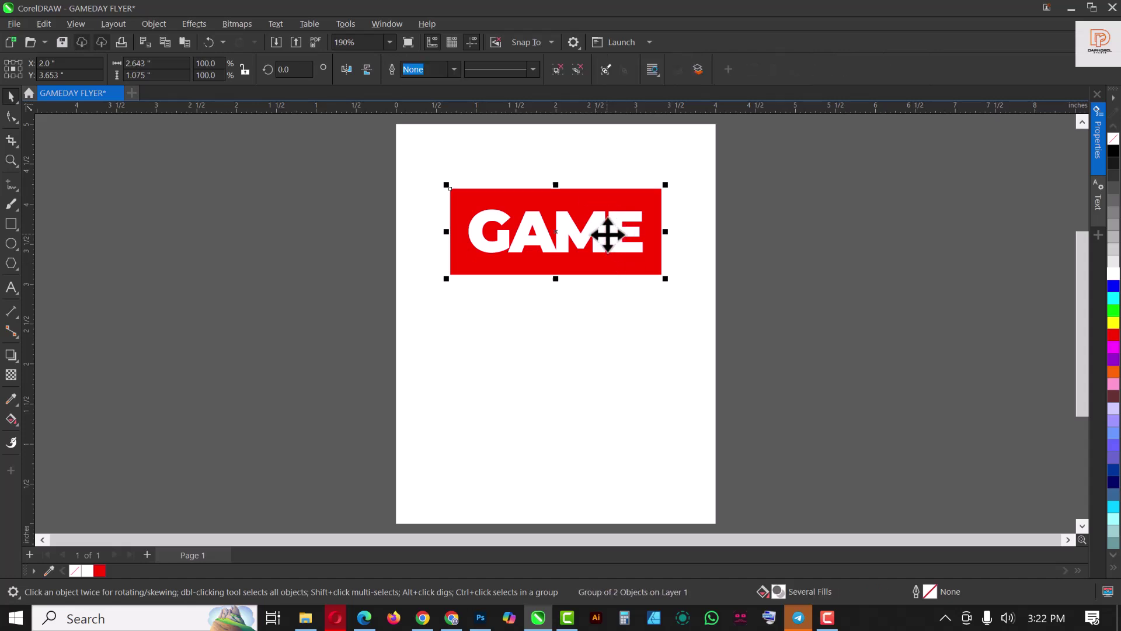
# - Place a copy of the GAME group directly below the original and ungroup the copy
pyautogui.moveTo(608, 240); pyautogui.dragTo(604, 354)
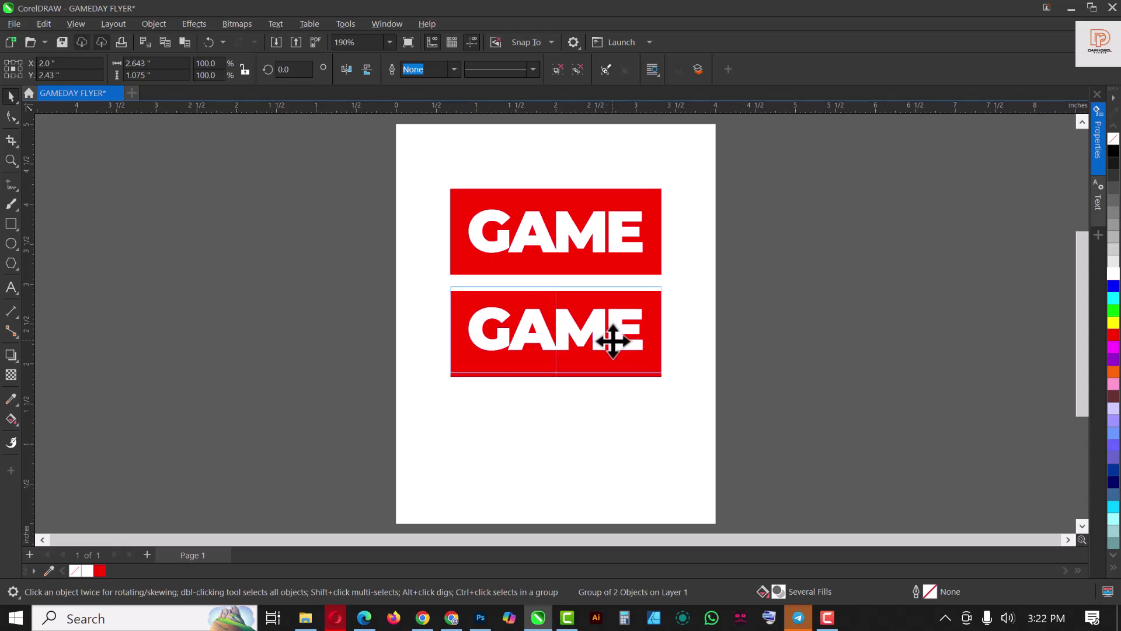
pyautogui.click(823, 312)
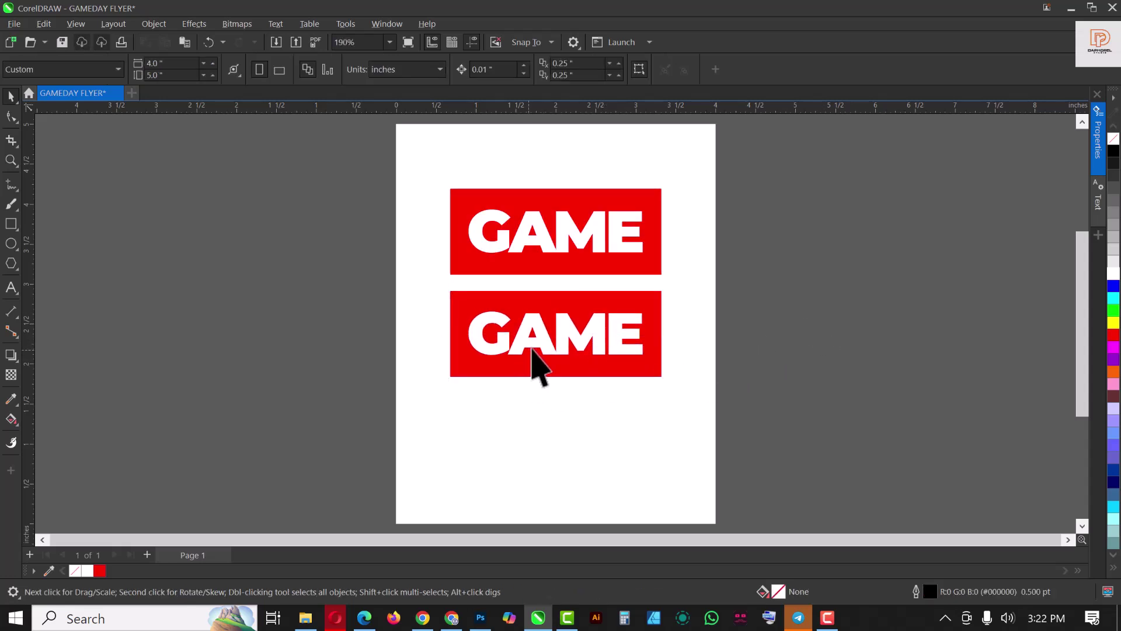
pyautogui.click(573, 336)
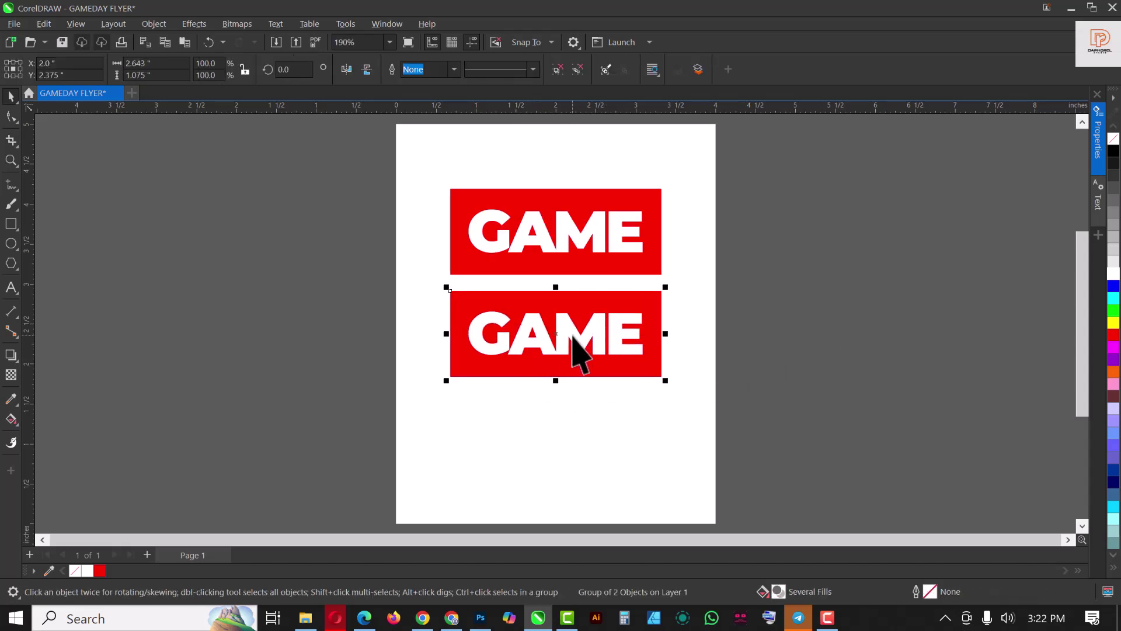
pyautogui.click(558, 74)
pyautogui.click(847, 348)
# - Bring the basketball player image from the GAME DAY folder into the flyer and scale it to about 2.63 × 4.15 inches beside the page
pyautogui.click(459, 294)
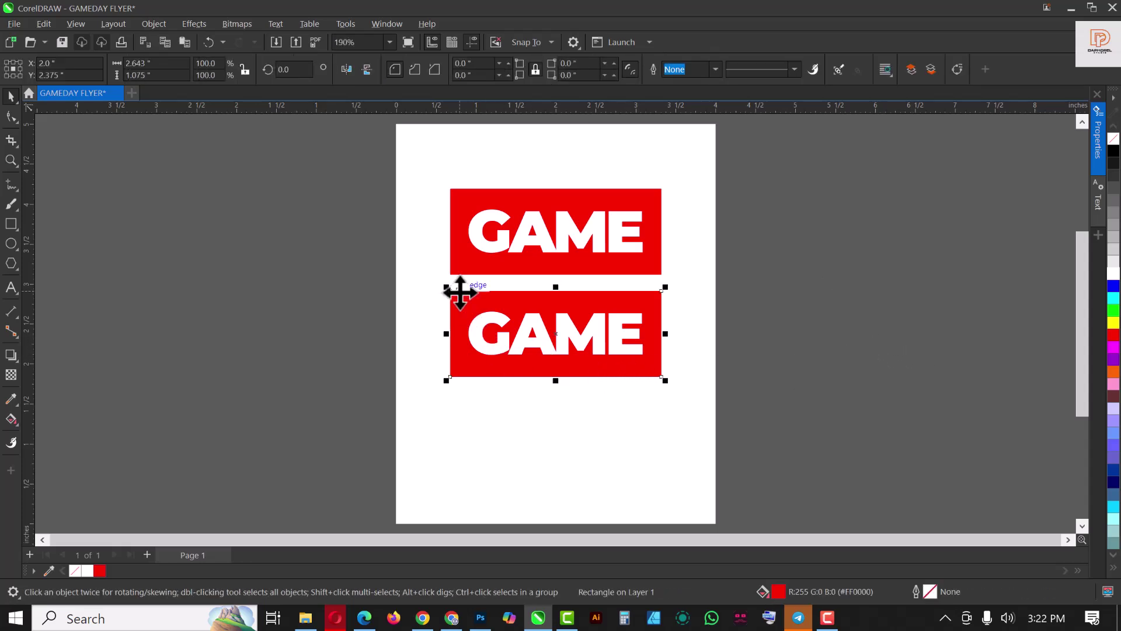
pyautogui.click(306, 617)
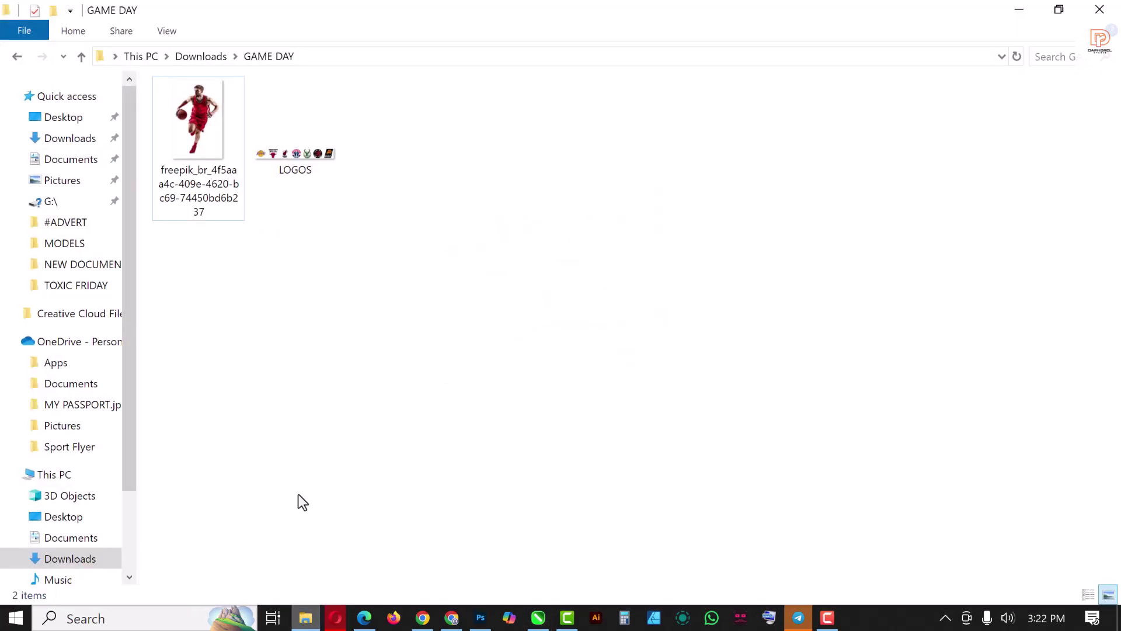
pyautogui.click(200, 124)
pyautogui.moveTo(200, 124); pyautogui.dragTo(873, 276)
pyautogui.scroll(-4, 643, 303)
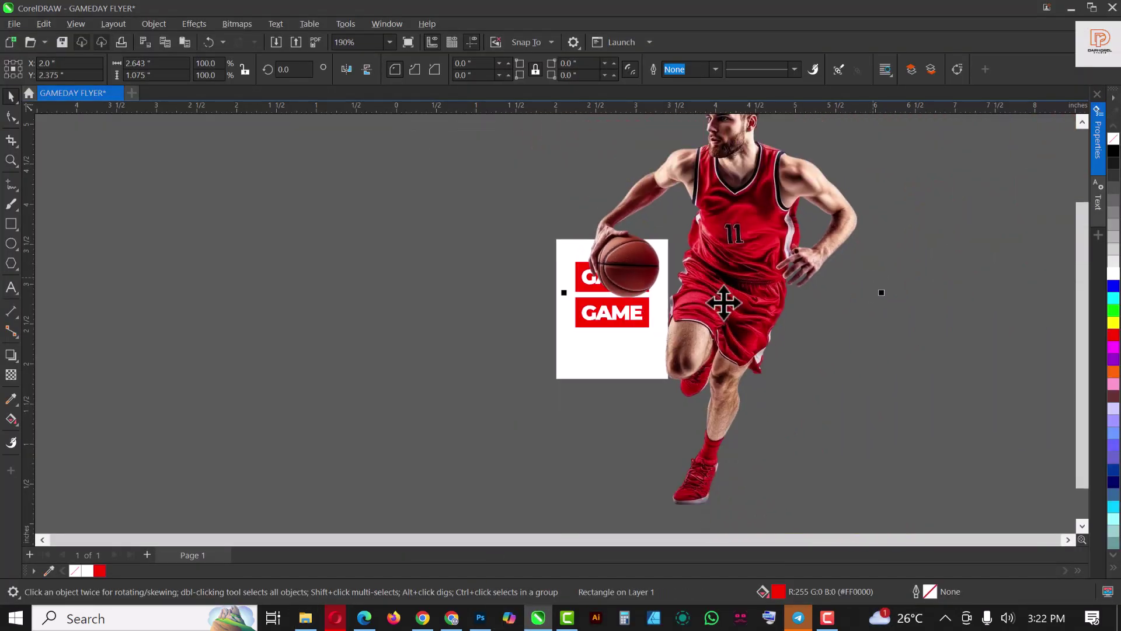
pyautogui.scroll(-5, 723, 303)
pyautogui.moveTo(840, 433); pyautogui.dragTo(735, 303)
pyautogui.scroll(5, 713, 321)
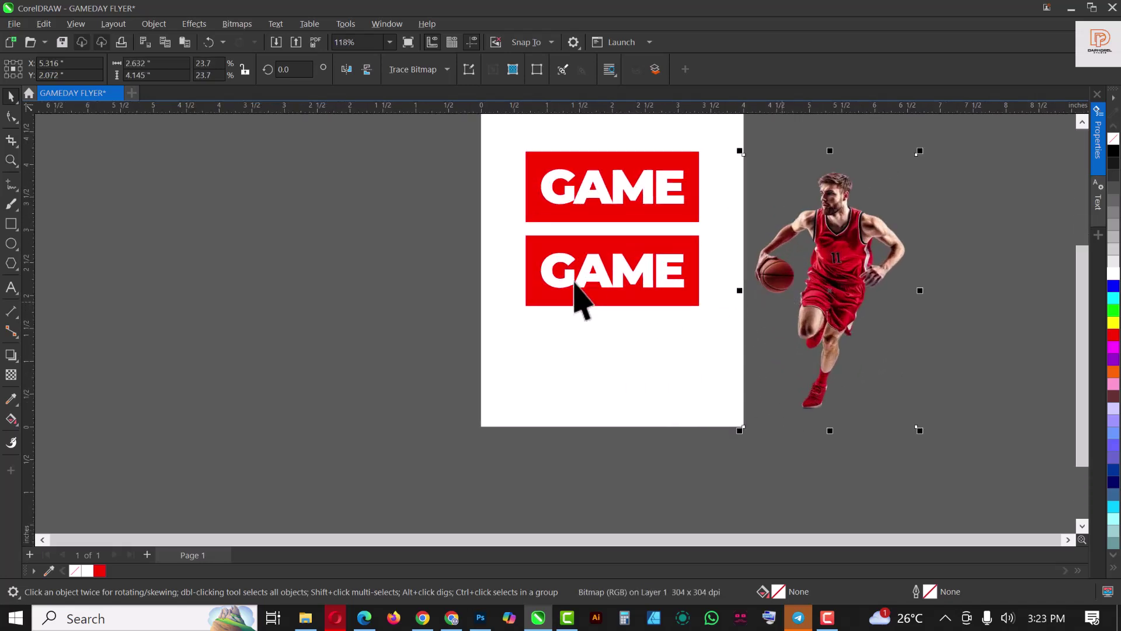
pyautogui.click(608, 245)
pyautogui.moveTo(626, 254); pyautogui.dragTo(387, 273)
pyautogui.hotkey('ctrl', 'z')
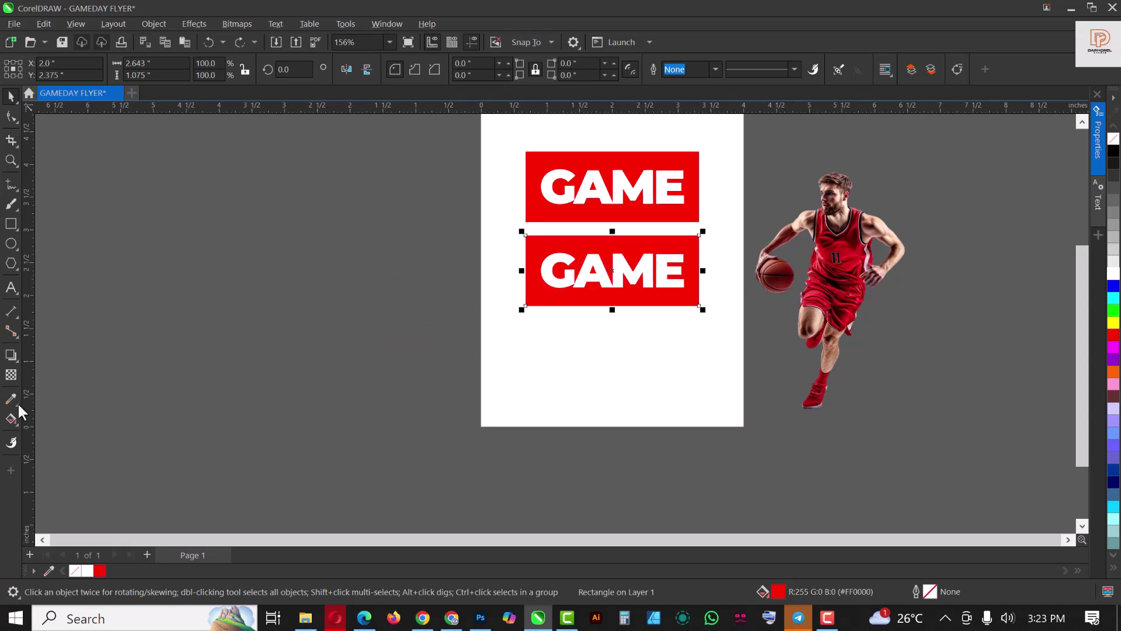
# - Sample a very dark red (#2F0602) from the player's jersey and apply it to the rectangle behind the lower GAME text
pyautogui.click(11, 399)
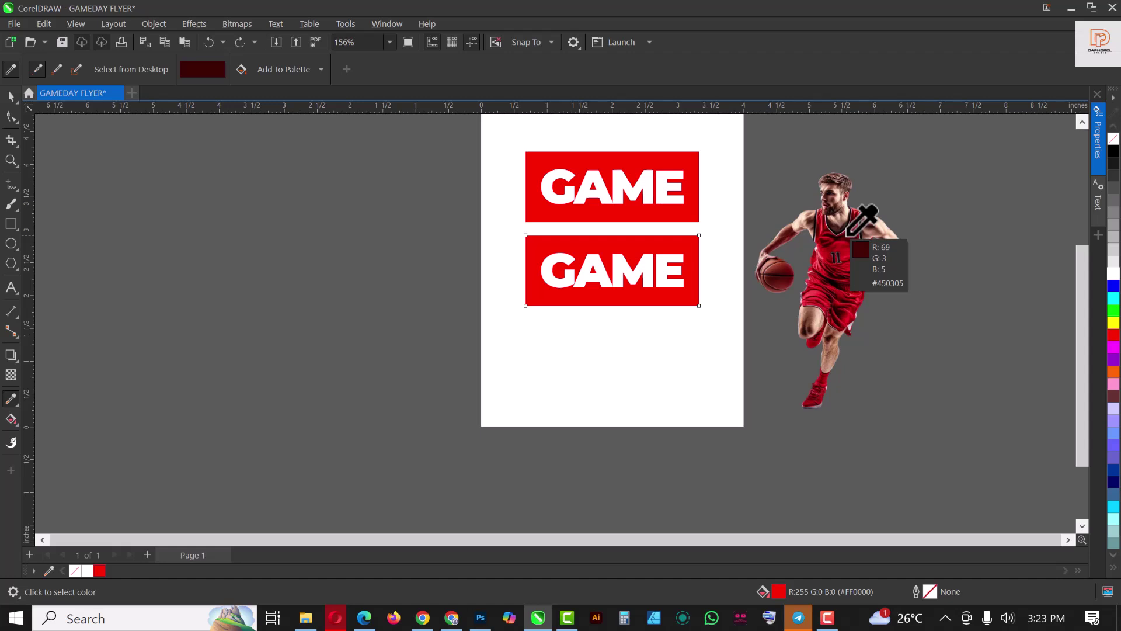
pyautogui.click(844, 234)
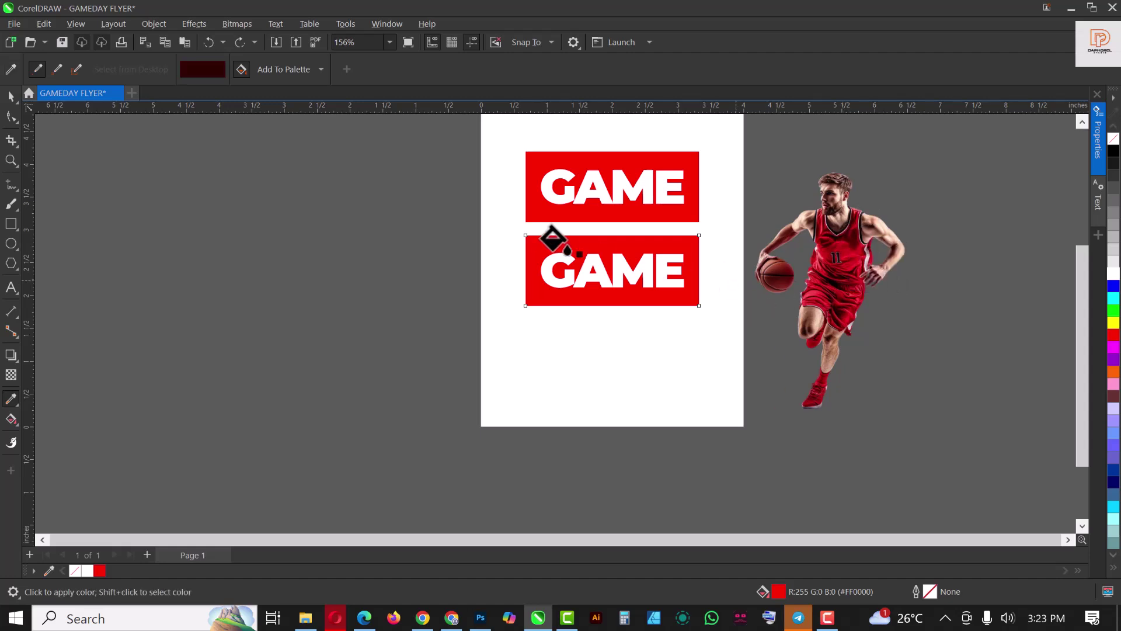
pyautogui.click(540, 236)
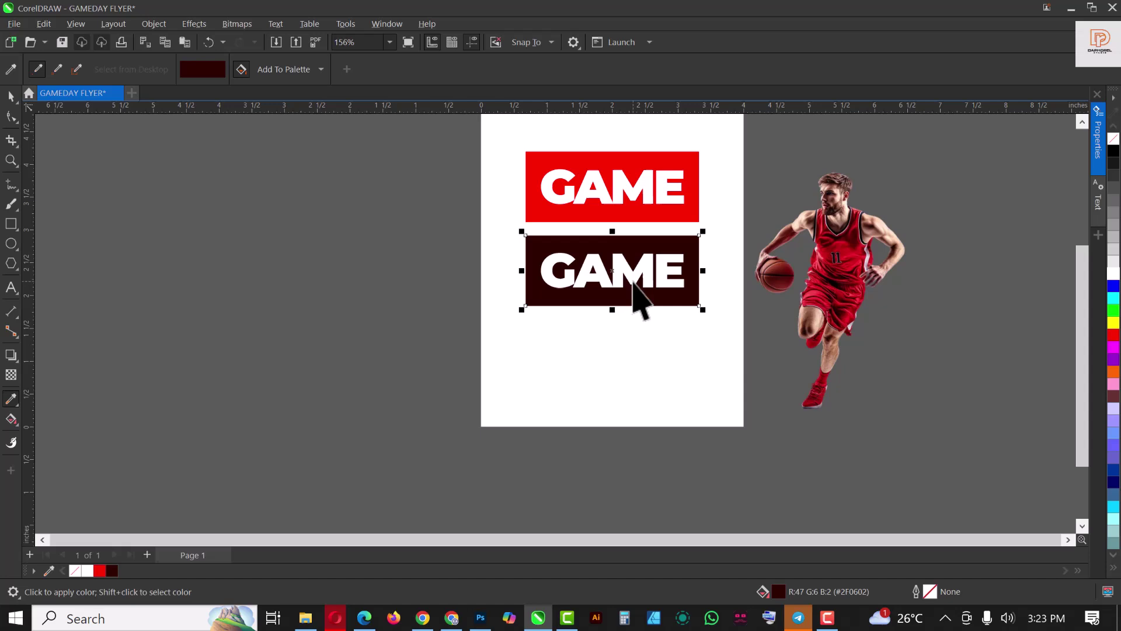
pyautogui.press('space')
# - Replace the lower GAME text with DAY and enlarge it to about 1.95 inches wide, centred in the dark rectangle
pyautogui.click(634, 282)
pyautogui.doubleClick(634, 282)
pyautogui.hotkey('ctrl', 'a')
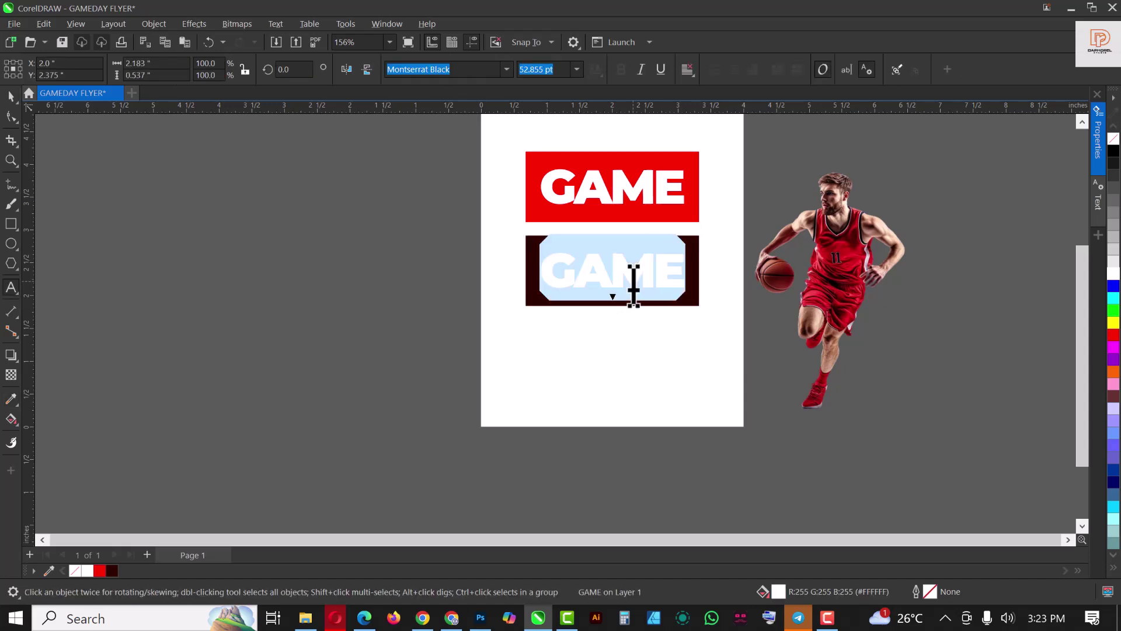
pyautogui.write('DAY')
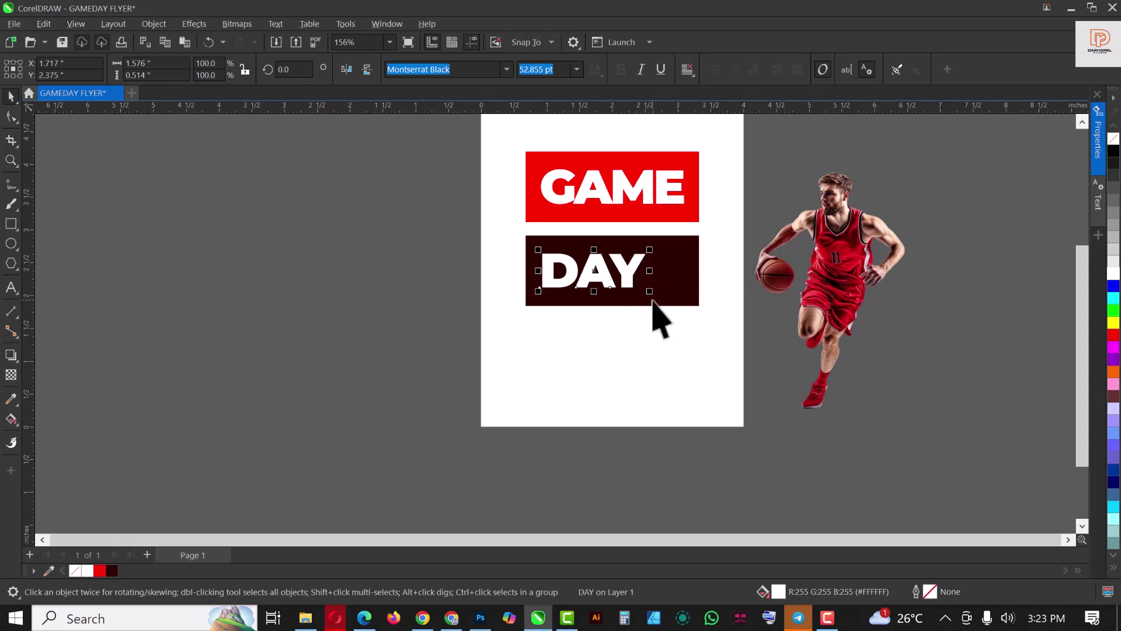
pyautogui.moveTo(652, 292); pyautogui.dragTo(680, 295)
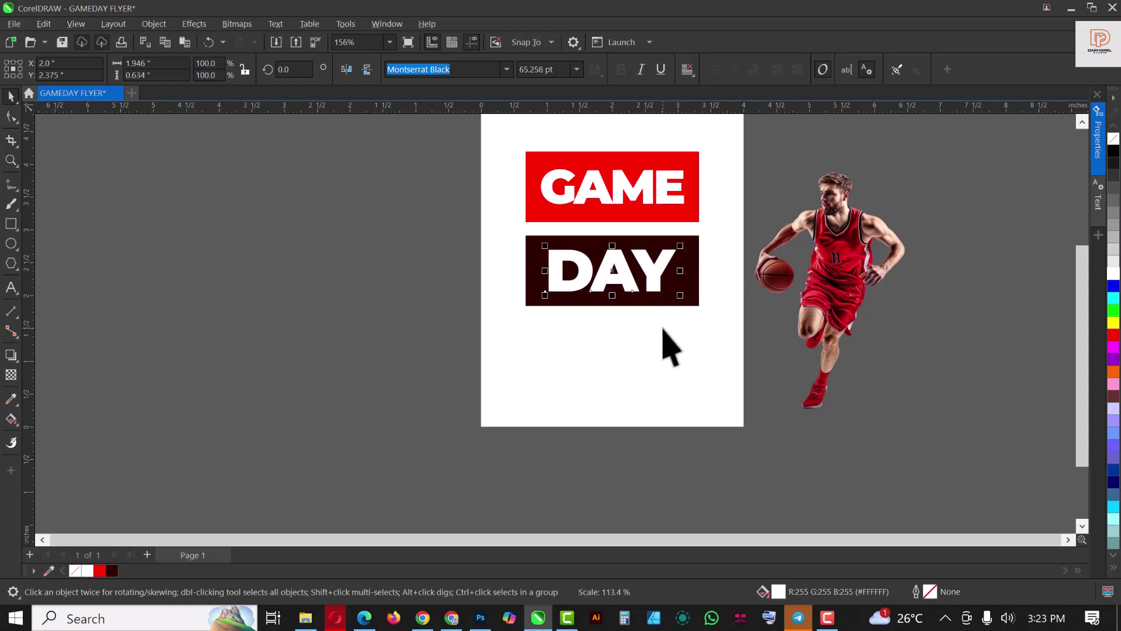
pyautogui.click(615, 184)
pyautogui.moveTo(615, 185); pyautogui.dragTo(513, 192)
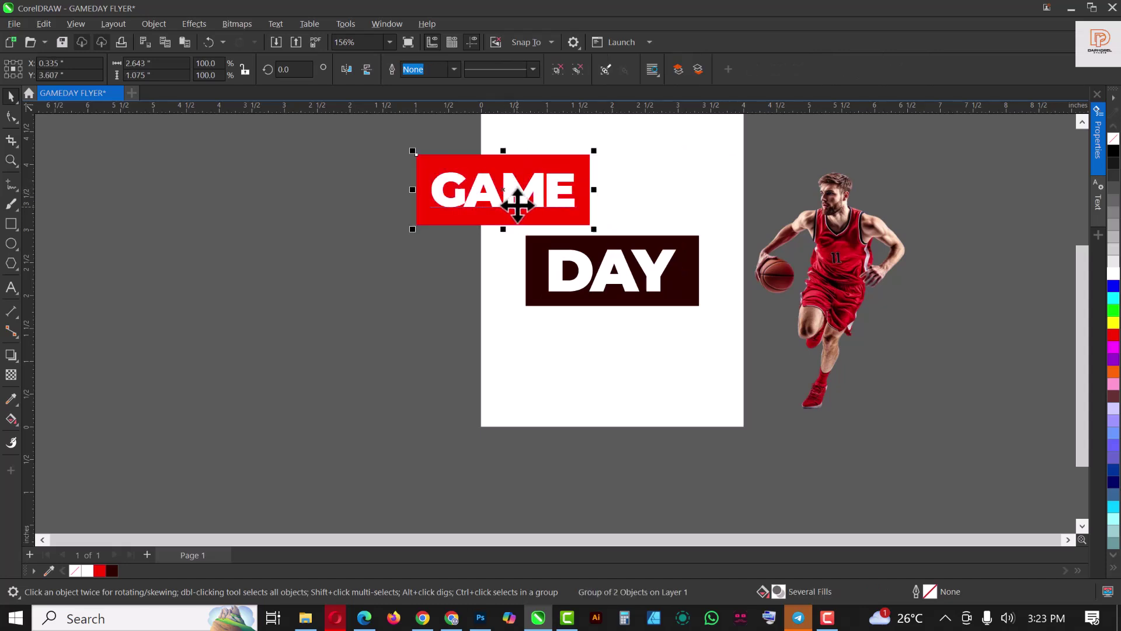
pyautogui.hotkey('ctrl', 'z')
# - Make a small front copy of the red GAME group, about 1.22 inches wide, overlapping the gap between the two title blocks
pyautogui.click(625, 269)
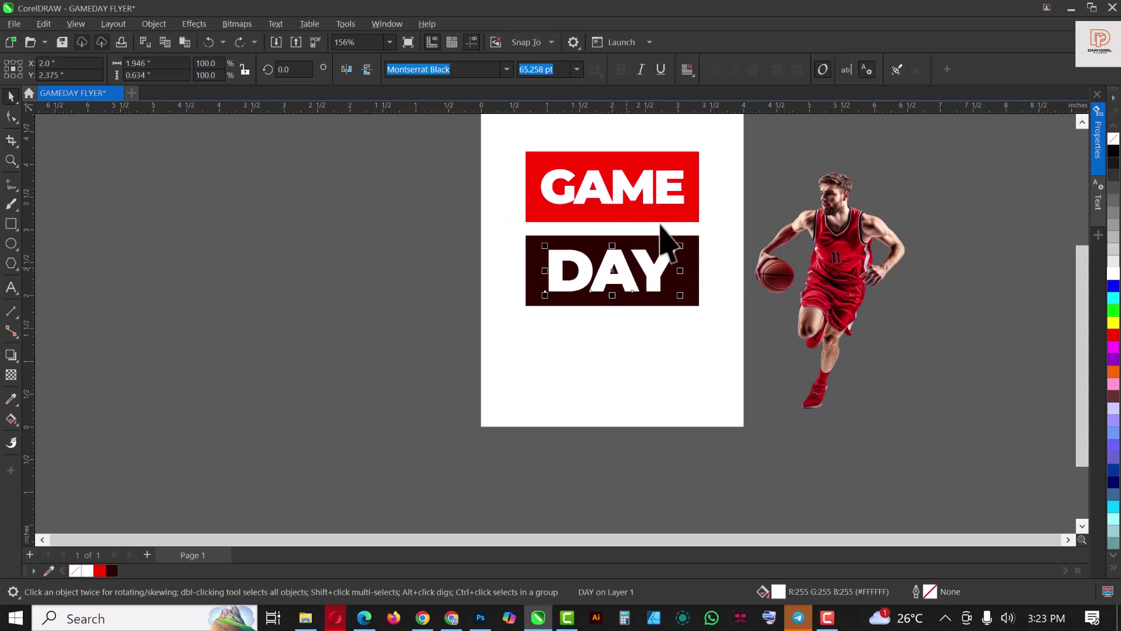
pyautogui.click(625, 200)
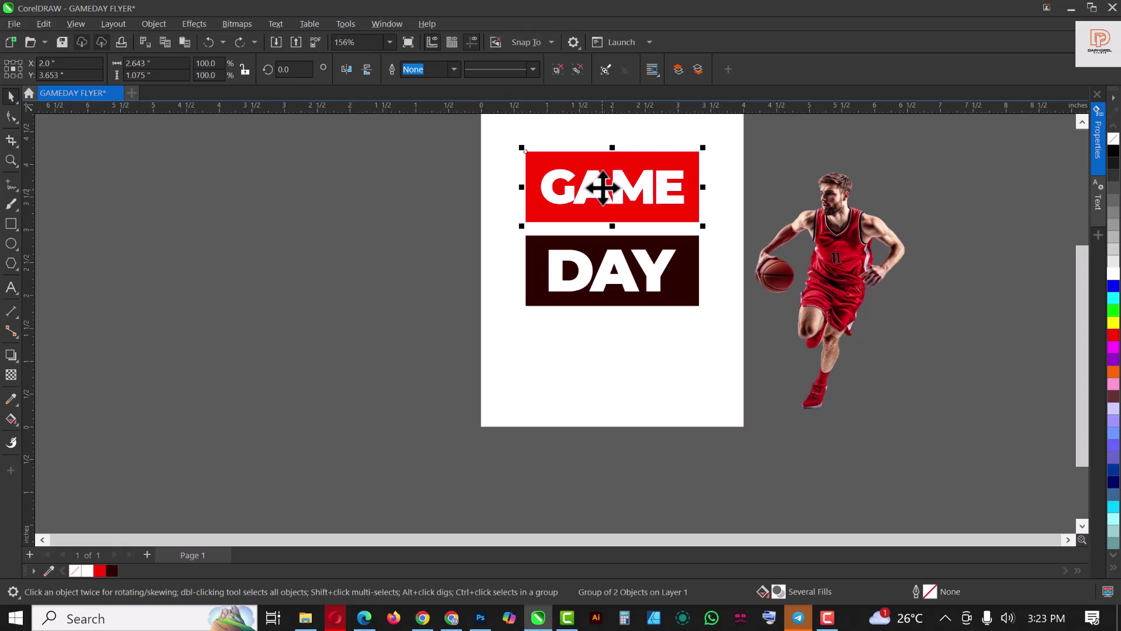
pyautogui.hotkey('shift', 'pageup')
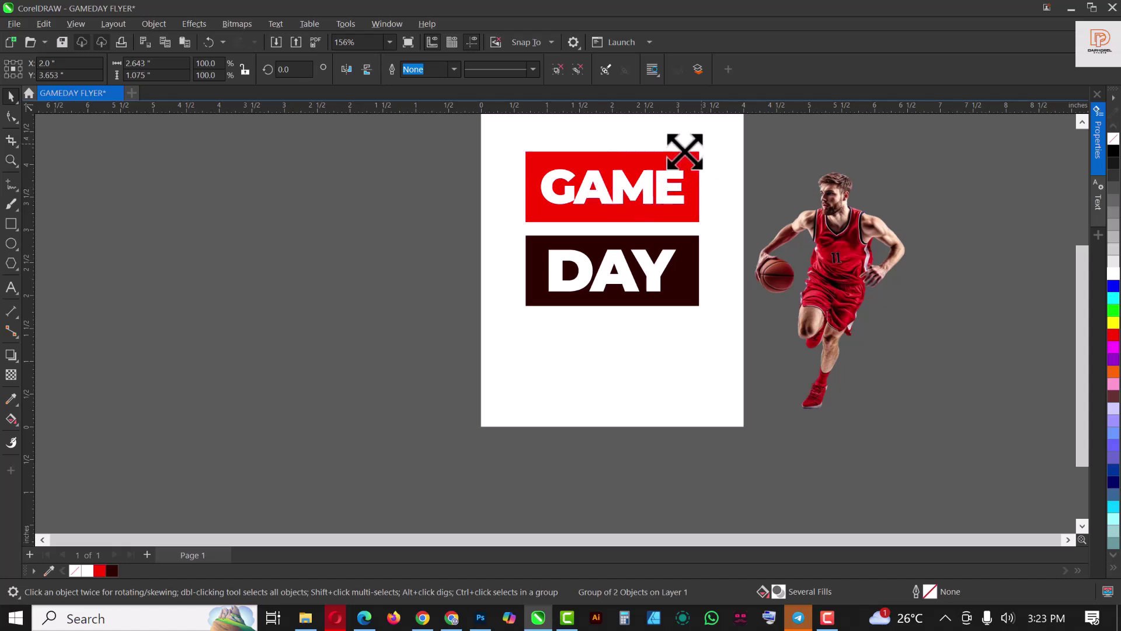
pyautogui.moveTo(685, 151); pyautogui.dragTo(596, 190)
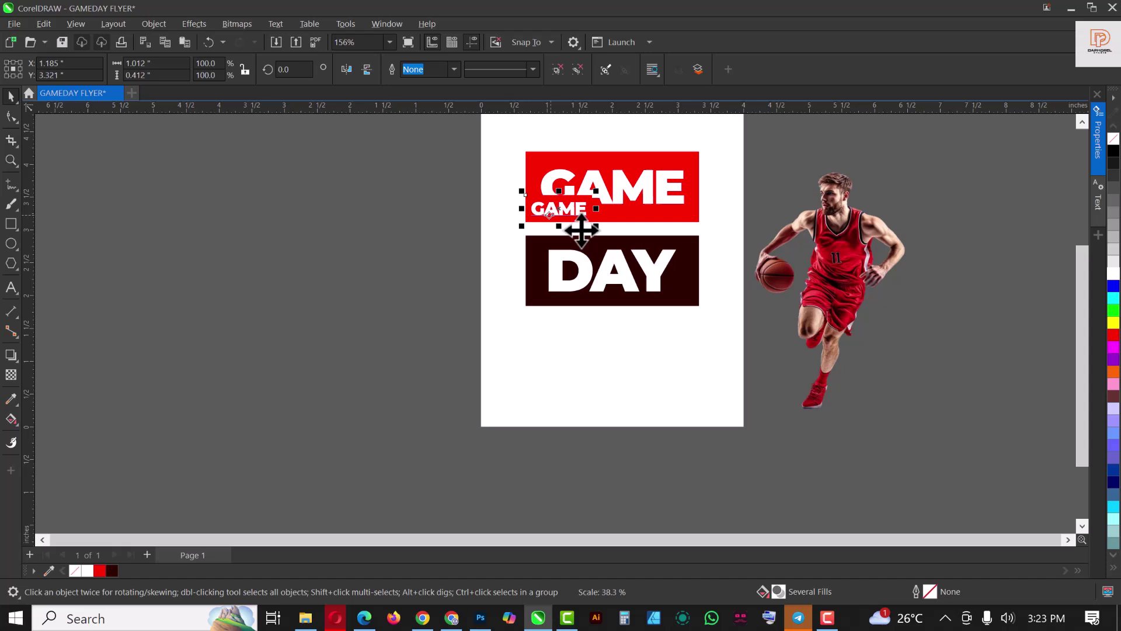
pyautogui.moveTo(589, 249); pyautogui.dragTo(587, 280)
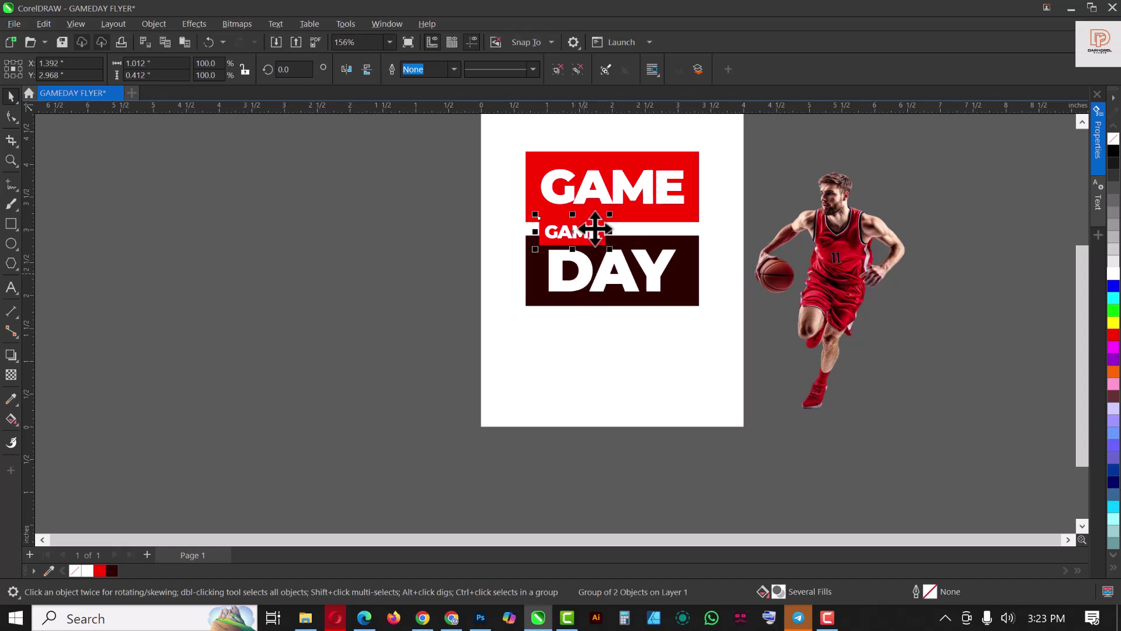
pyautogui.scroll(2, 595, 228)
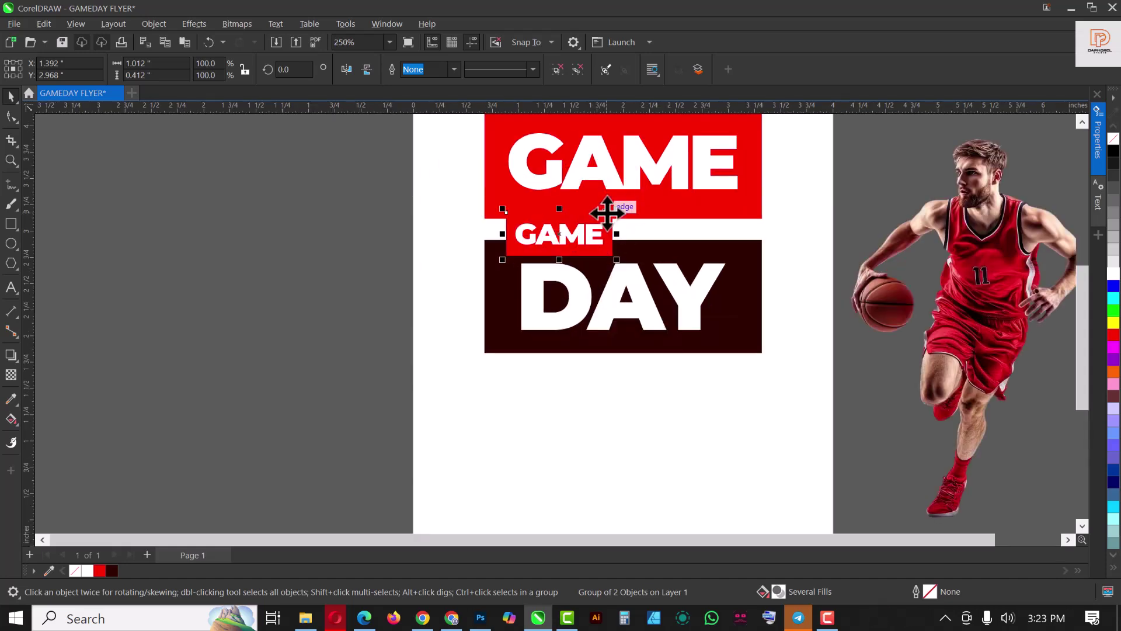
pyautogui.moveTo(617, 210); pyautogui.dragTo(641, 194)
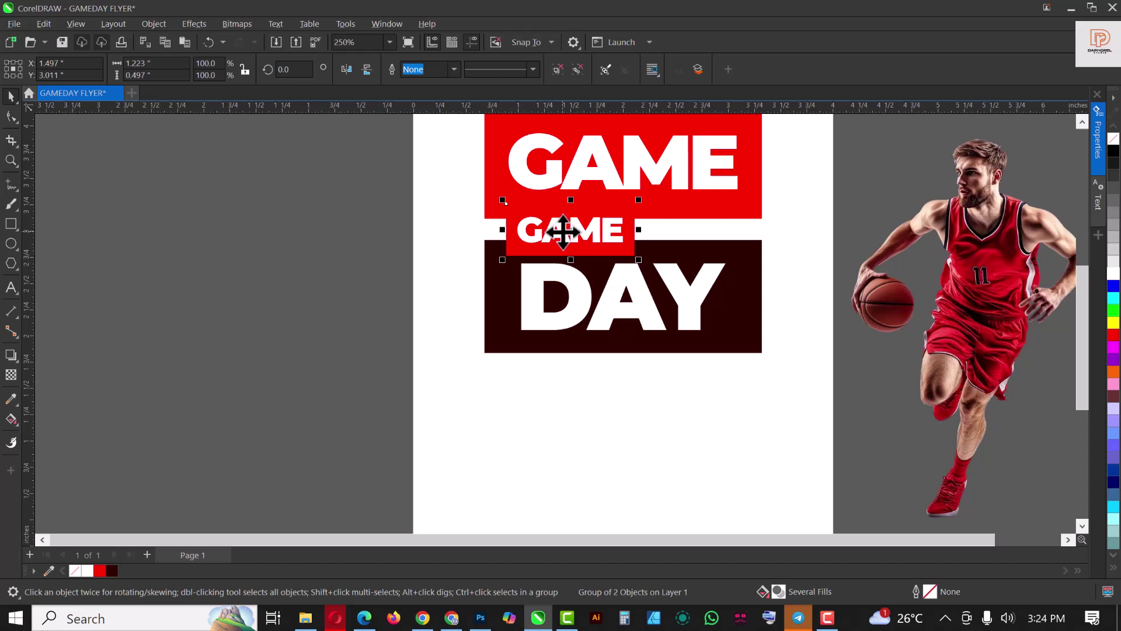
# - Ungroup the small GAME copy, then swap its colours to red text on a white rectangle
pyautogui.click(577, 70)
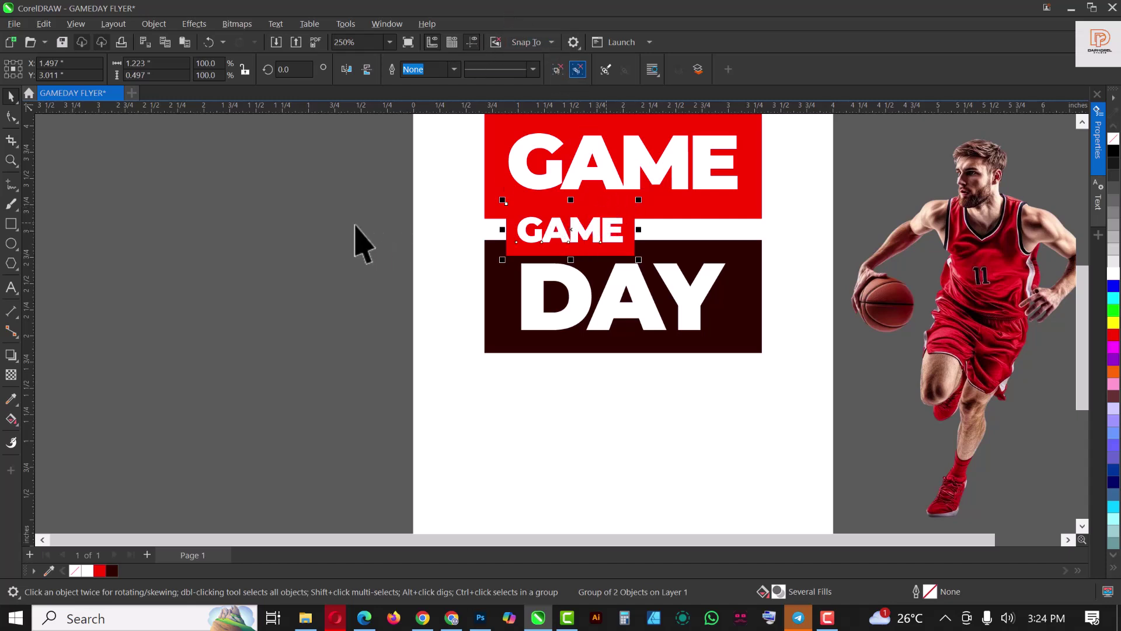
pyautogui.click(586, 213)
pyautogui.moveTo(592, 235); pyautogui.dragTo(695, 258)
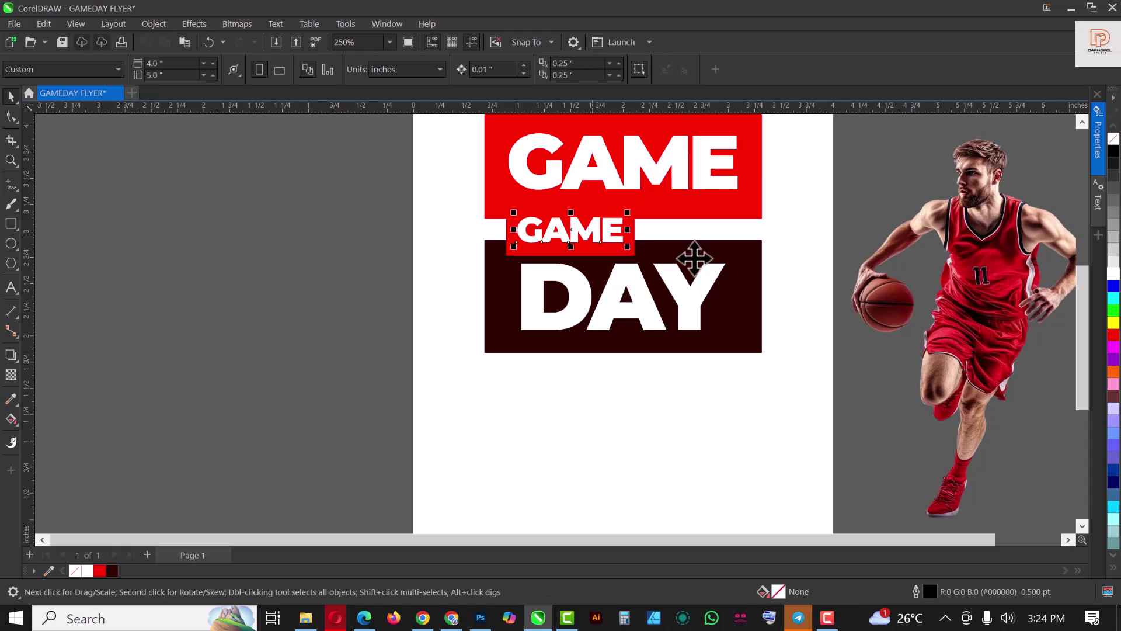
pyautogui.click(1113, 334)
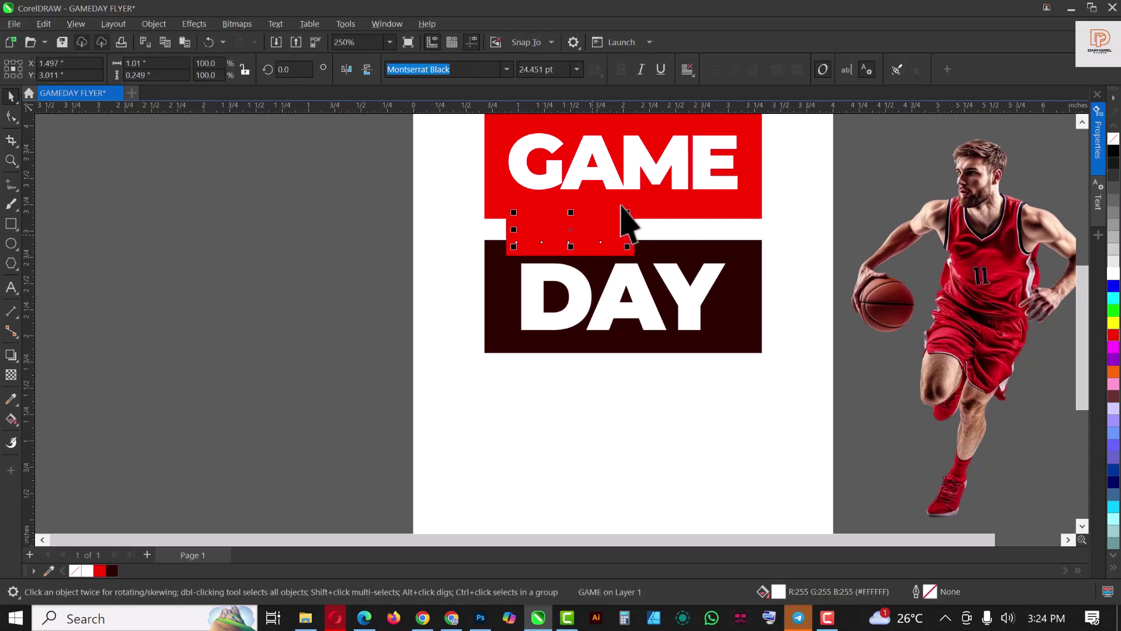
pyautogui.click(619, 208)
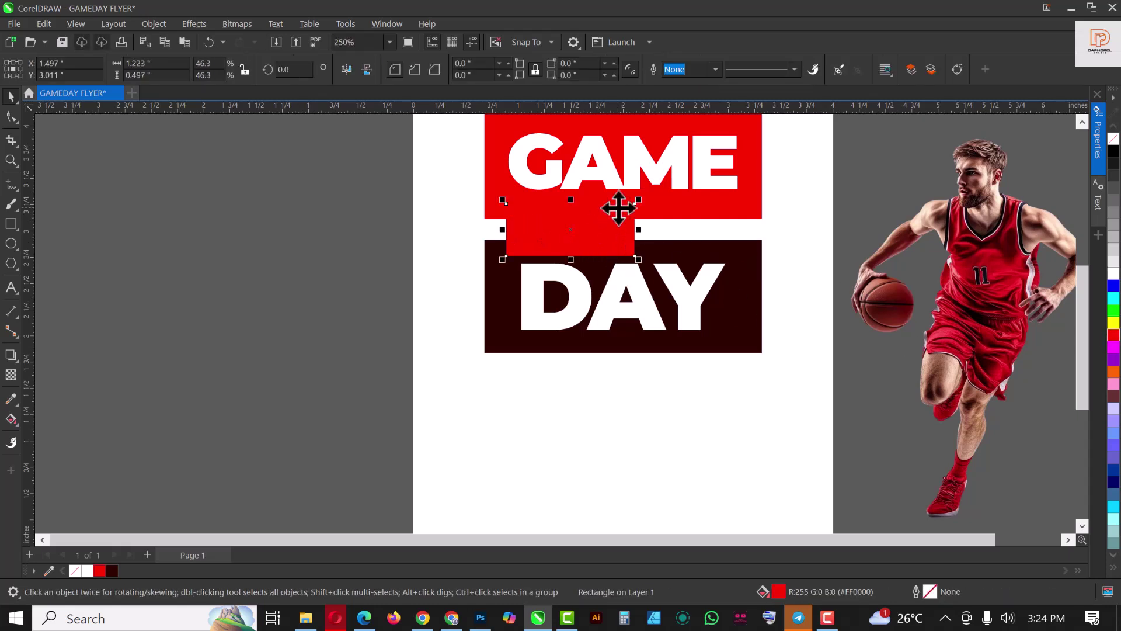
pyautogui.click(1114, 273)
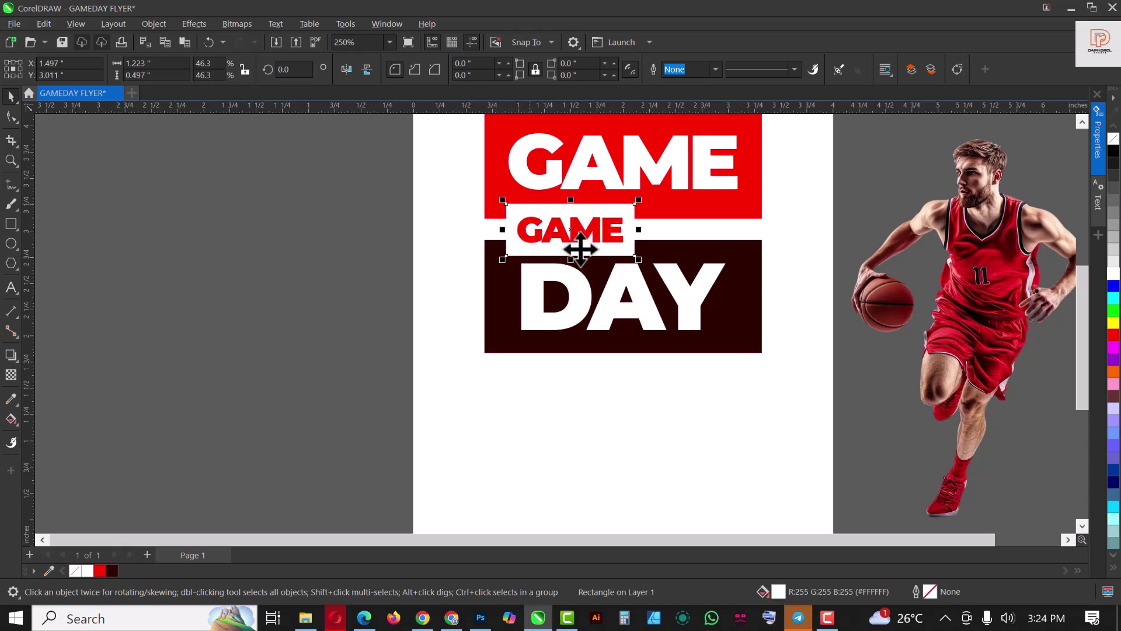
# - Replace the small red GAME text with IT'S
pyautogui.doubleClick(599, 237)
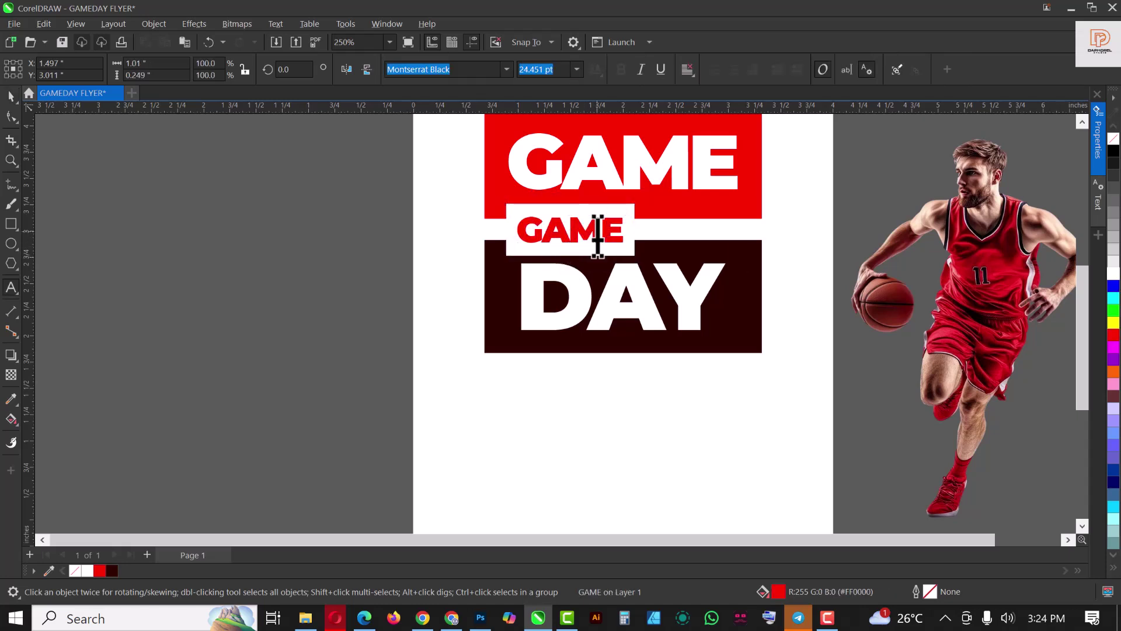
pyautogui.doubleClick(598, 237)
pyautogui.write("IT'S")
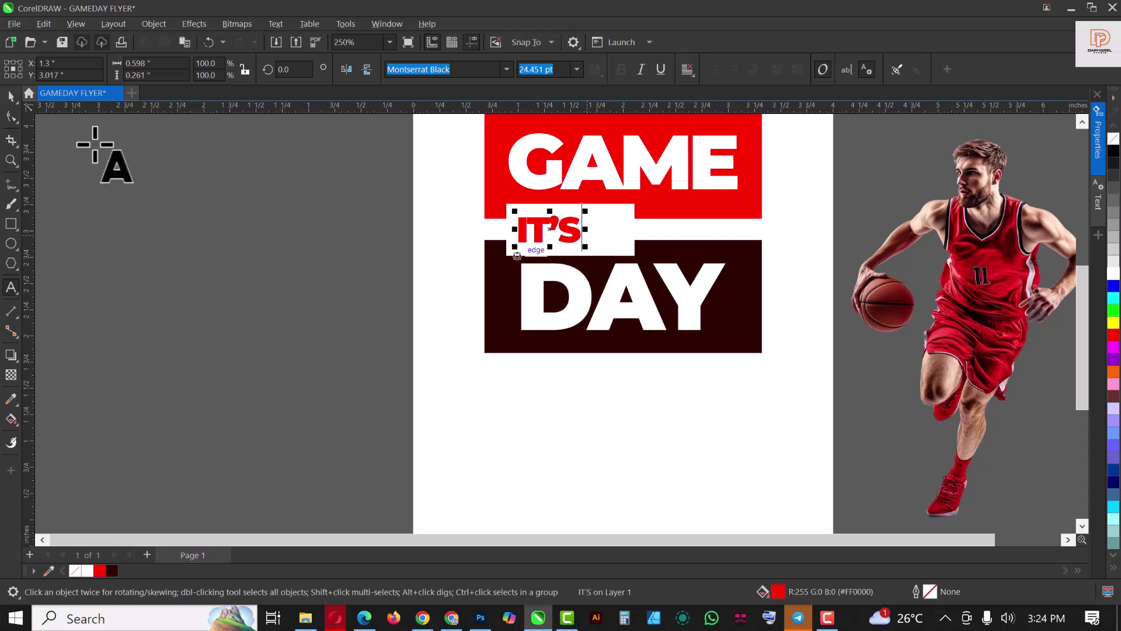
pyautogui.click(16, 101)
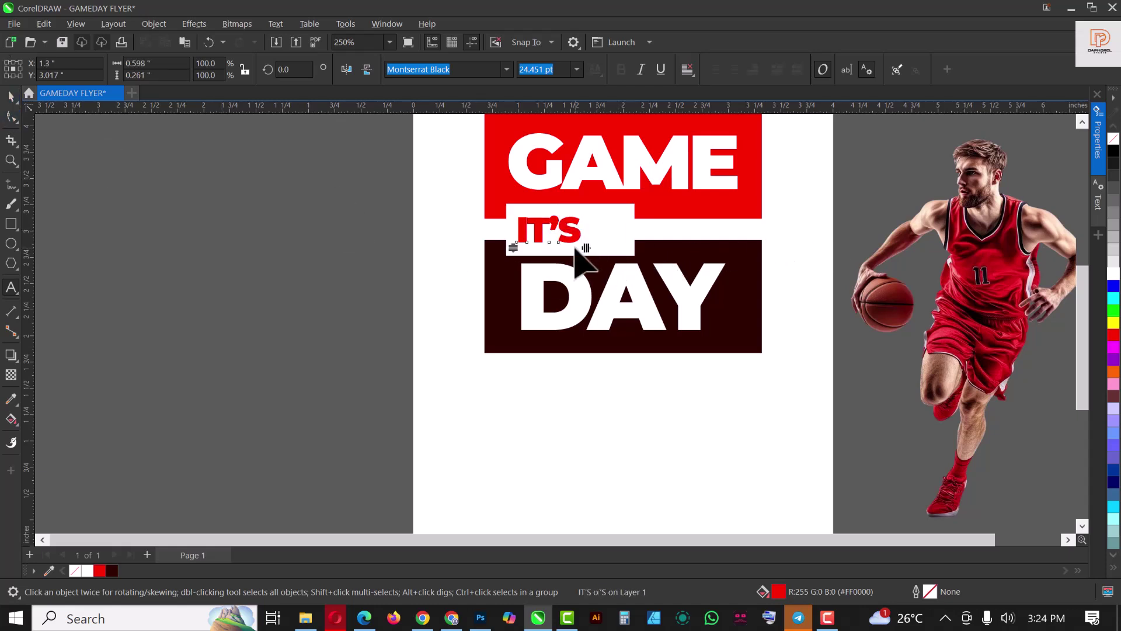
# - Widen the letter spacing of IT'S slightly and centre the text in the white rectangle
pyautogui.moveTo(584, 248); pyautogui.dragTo(638, 243)
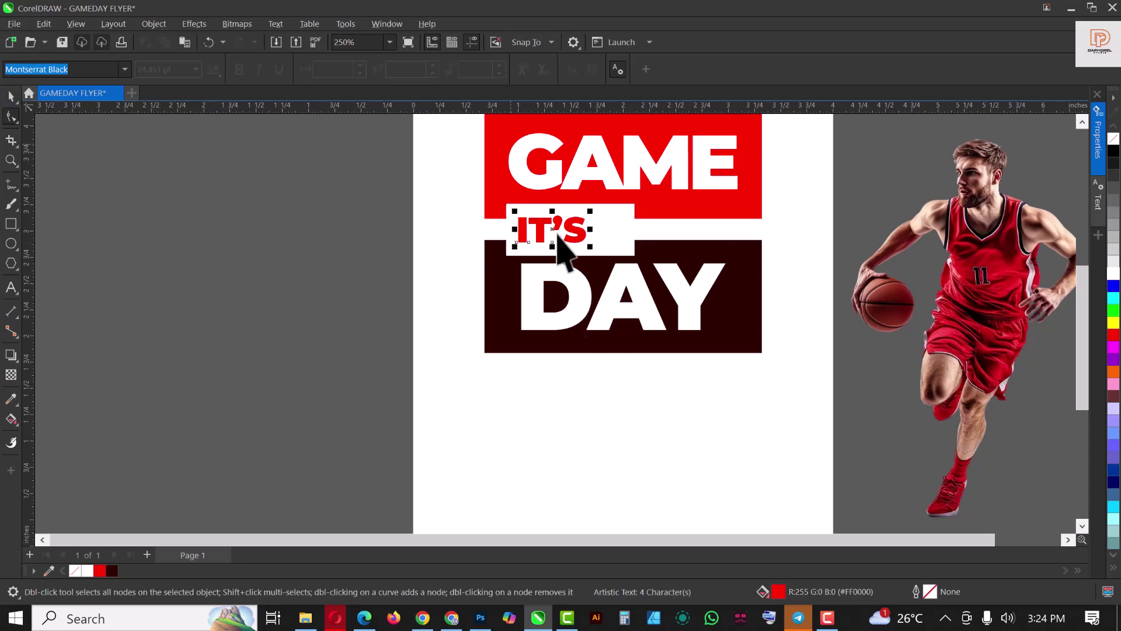
pyautogui.press('space')
pyautogui.moveTo(556, 228)
pyautogui.mouseDown()
pyautogui.moveTo(573, 237)
pyautogui.moveTo(572, 225)
pyautogui.mouseUp()
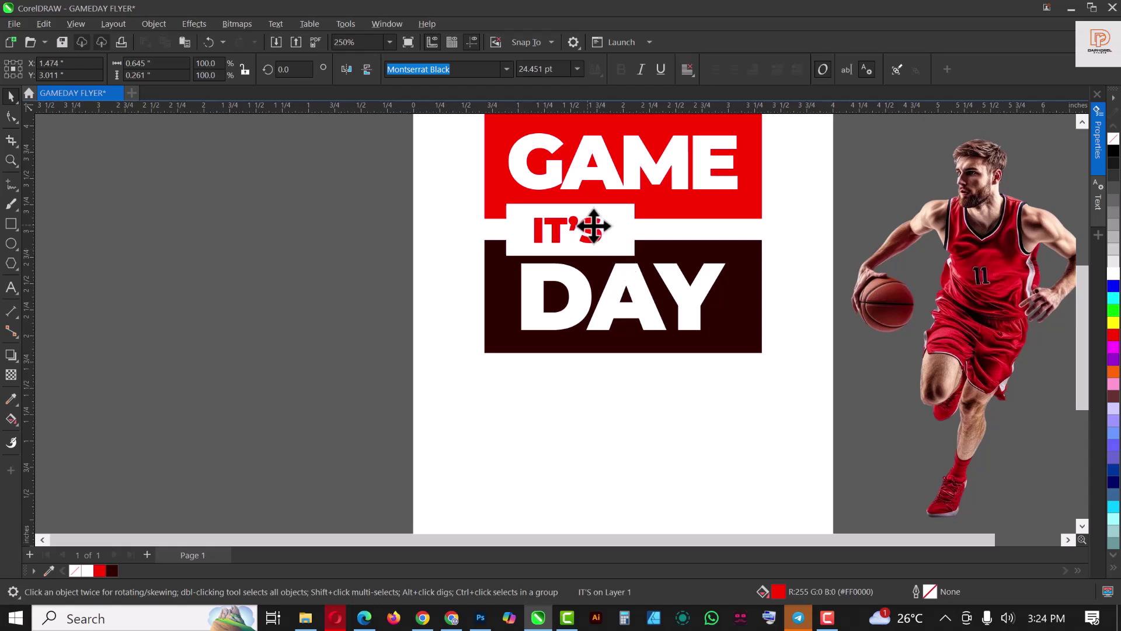
# - Rotate IT'S and its white rectangle about 10.8° counterclockwise and shrink them to about 1.02 inches wide between the GAME and DAY blocks
pyautogui.keyDown('shift'); pyautogui.click(628, 240); pyautogui.keyUp('shift')
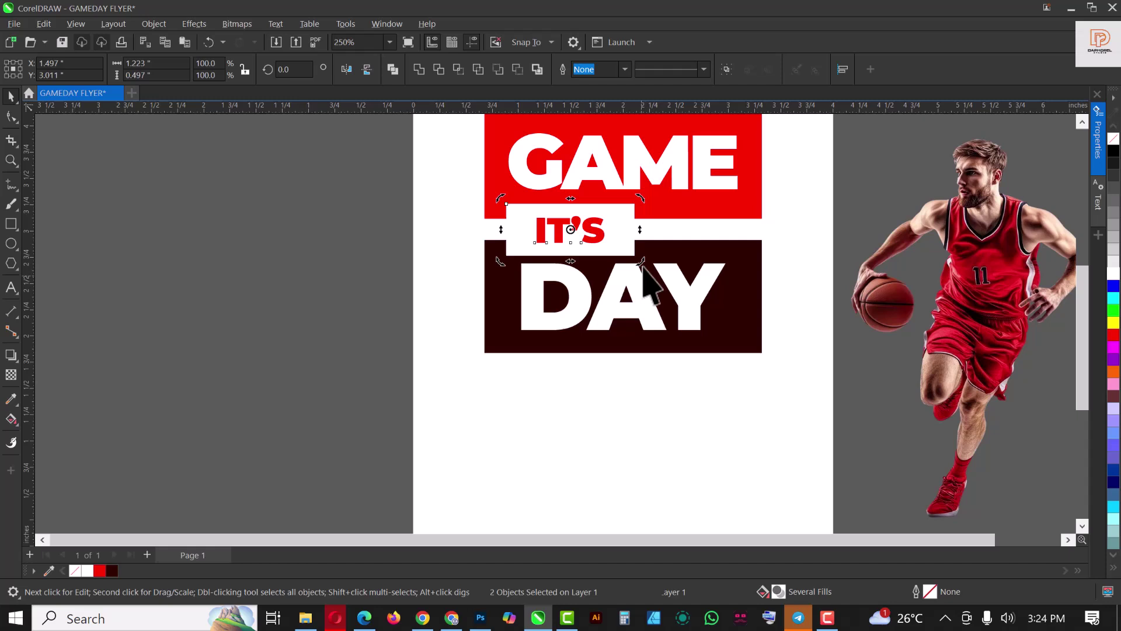
pyautogui.moveTo(645, 246); pyautogui.dragTo(632, 260)
pyautogui.click(632, 205)
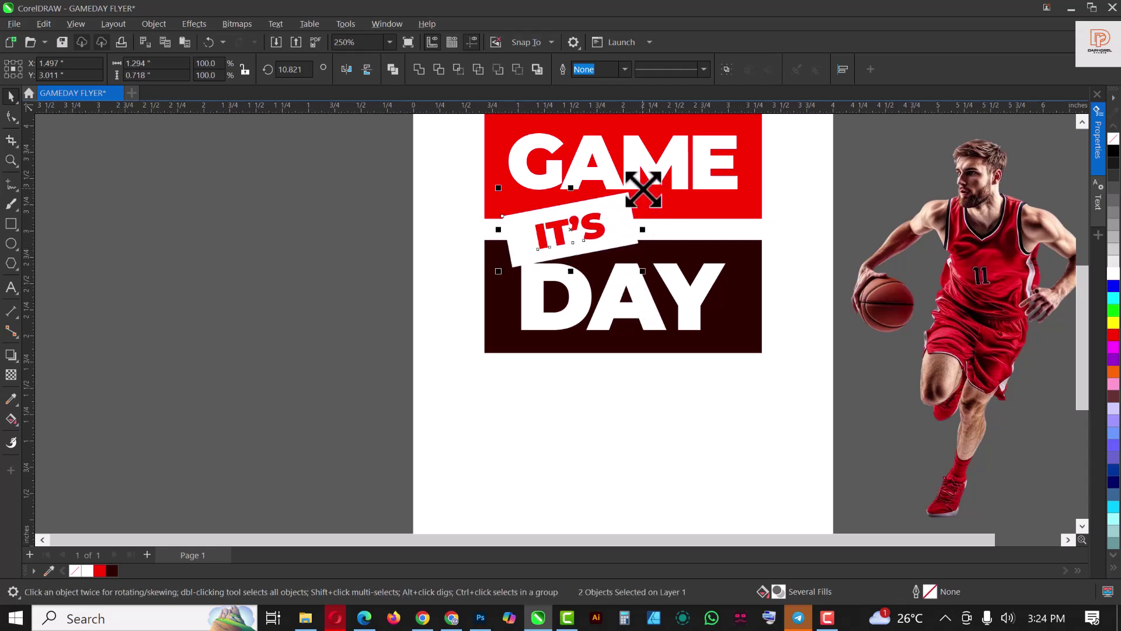
pyautogui.moveTo(646, 188)
pyautogui.mouseDown()
pyautogui.moveTo(630, 201)
pyautogui.moveTo(640, 190)
pyautogui.mouseUp()
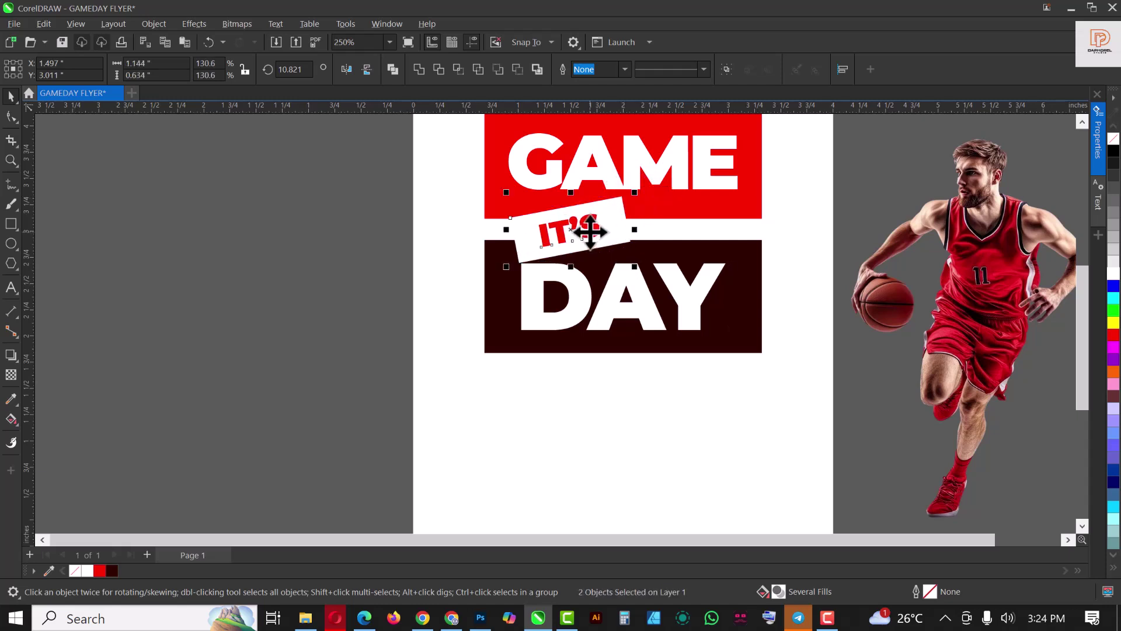
pyautogui.moveTo(590, 232)
pyautogui.mouseDown()
pyautogui.moveTo(592, 241)
pyautogui.moveTo(596, 215)
pyautogui.mouseUp()
pyautogui.moveTo(639, 184); pyautogui.dragTo(624, 193)
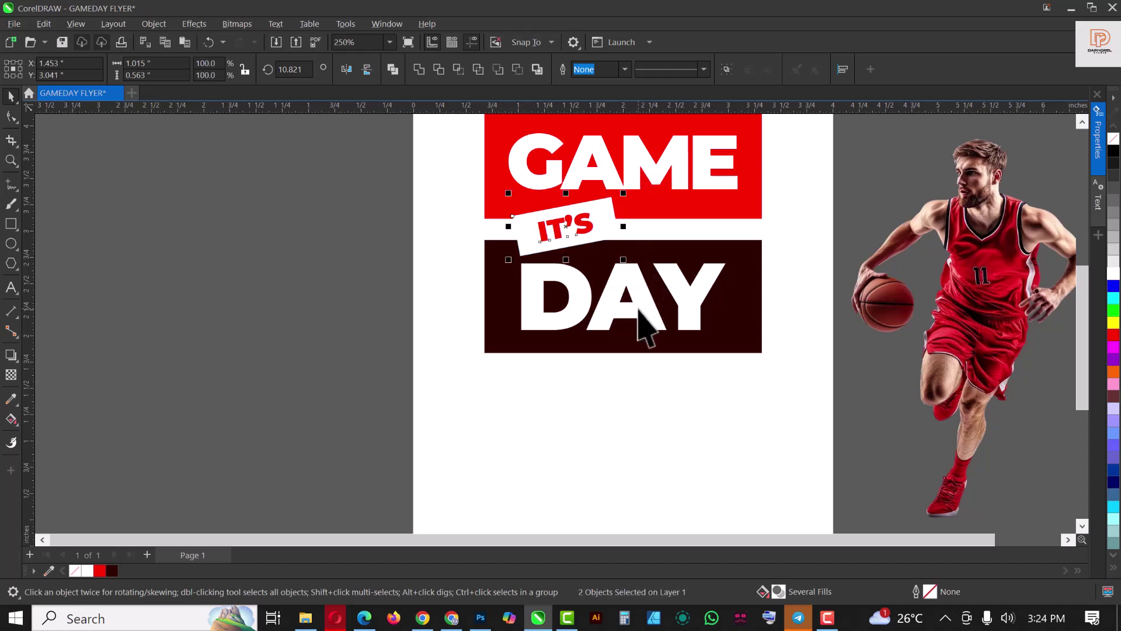
# - Duplicate the dark rectangle behind DAY and place the copy directly below it with a narrow gap
pyautogui.scroll(-1, 643, 269)
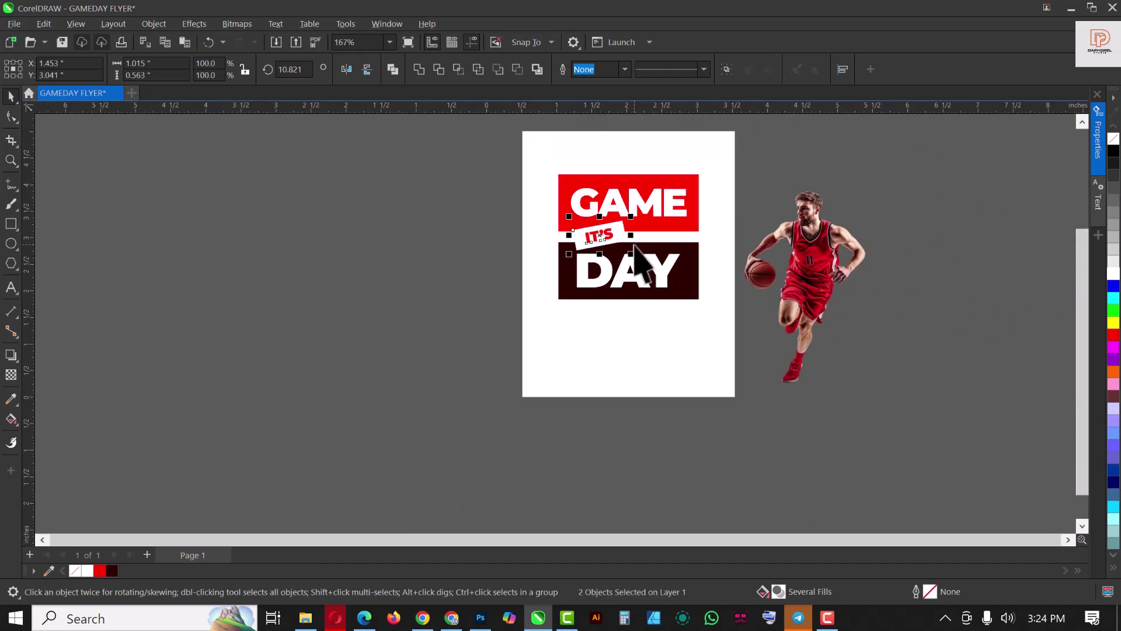
pyautogui.scroll(1, 643, 246)
pyautogui.scroll(1, 693, 325)
pyautogui.scroll(-1, 671, 315)
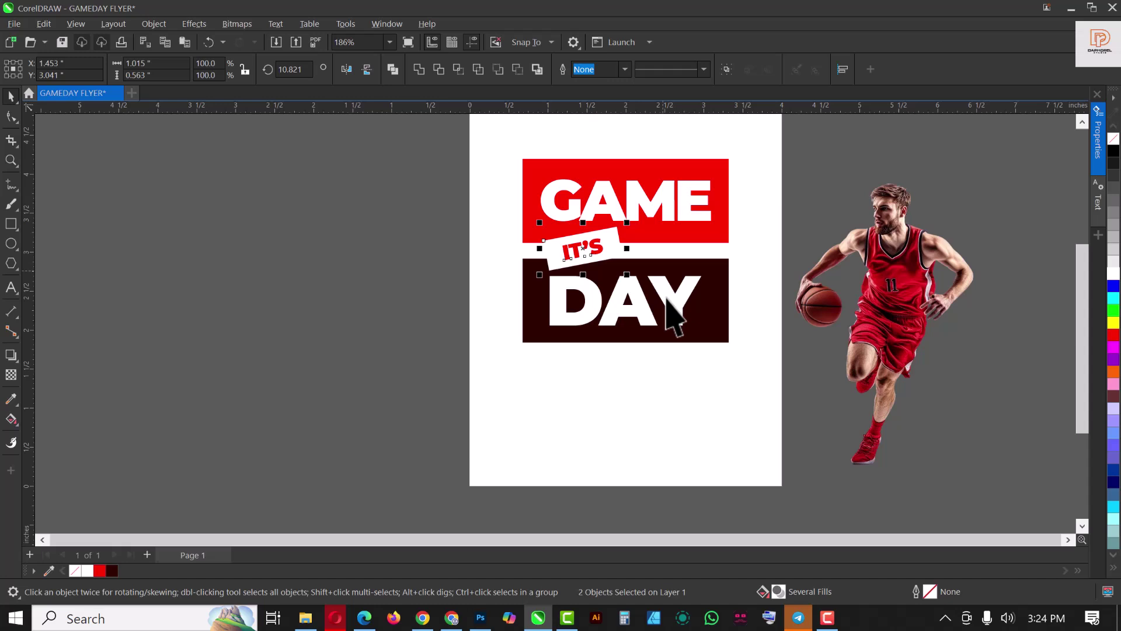
pyautogui.scroll(1, 672, 318)
pyautogui.click(721, 261)
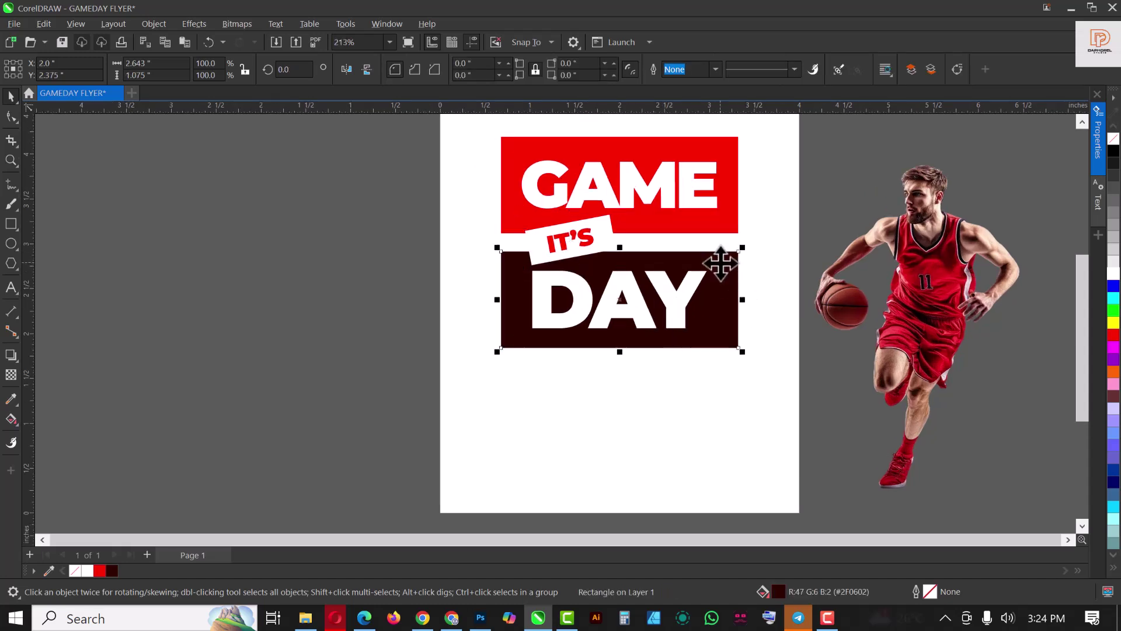
pyautogui.moveTo(721, 261); pyautogui.dragTo(711, 371)
pyautogui.rightClick(711, 371)
pyautogui.click(611, 435)
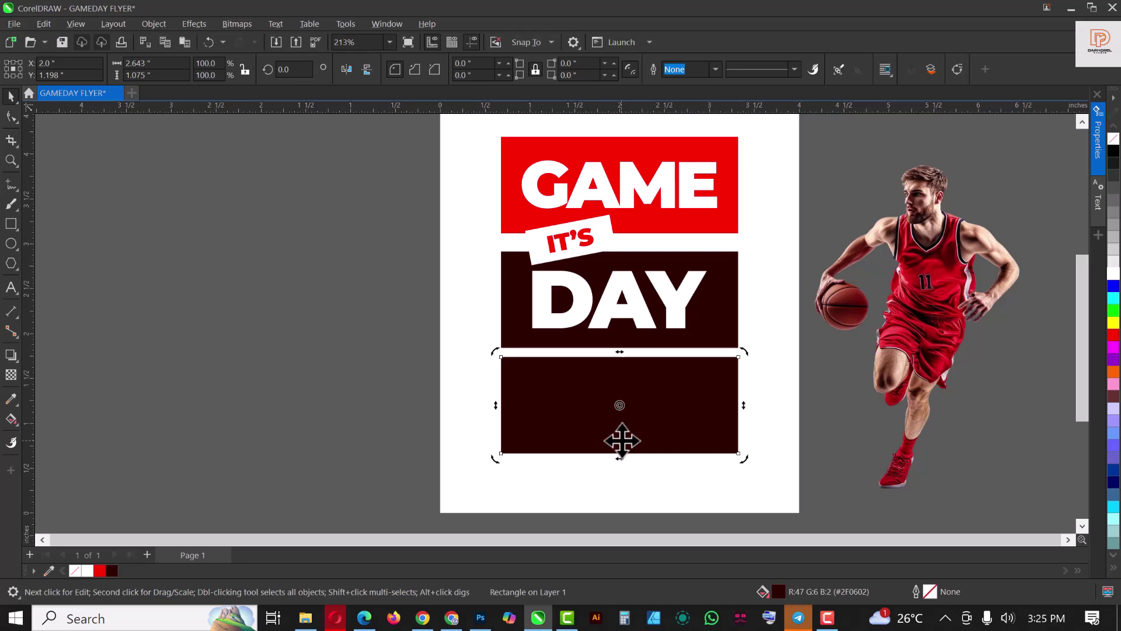
# - Shrink the copied rectangle to a bar about 1.93 × 0.27 inches just under the DAY block and fill it red
pyautogui.click(622, 441)
pyautogui.moveTo(619, 458); pyautogui.dragTo(621, 385)
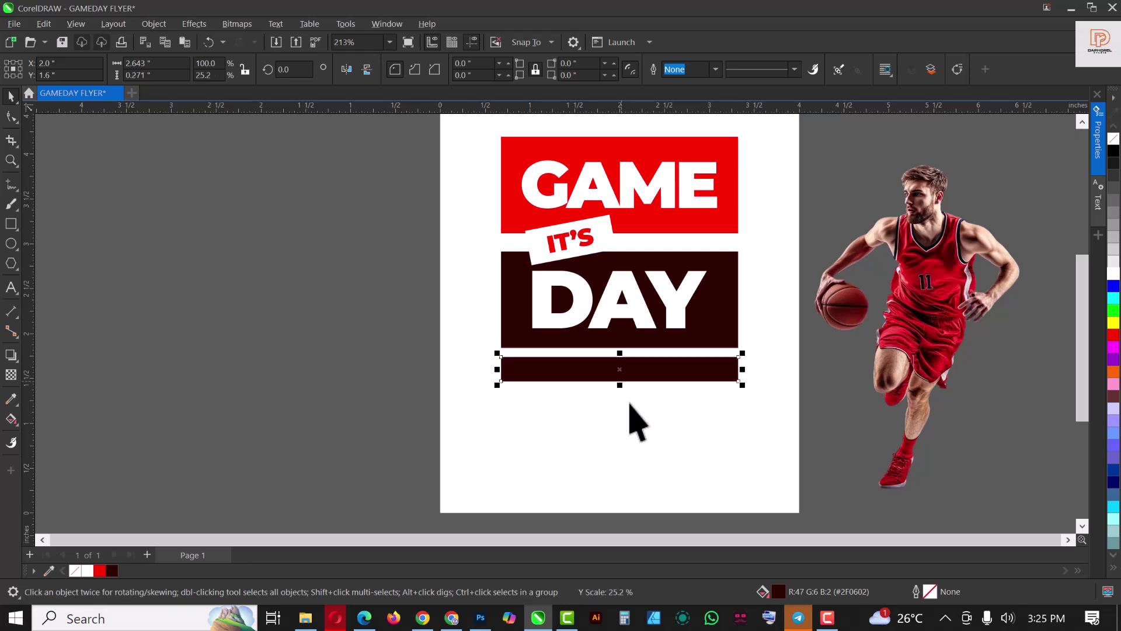
pyautogui.moveTo(743, 369); pyautogui.dragTo(673, 354)
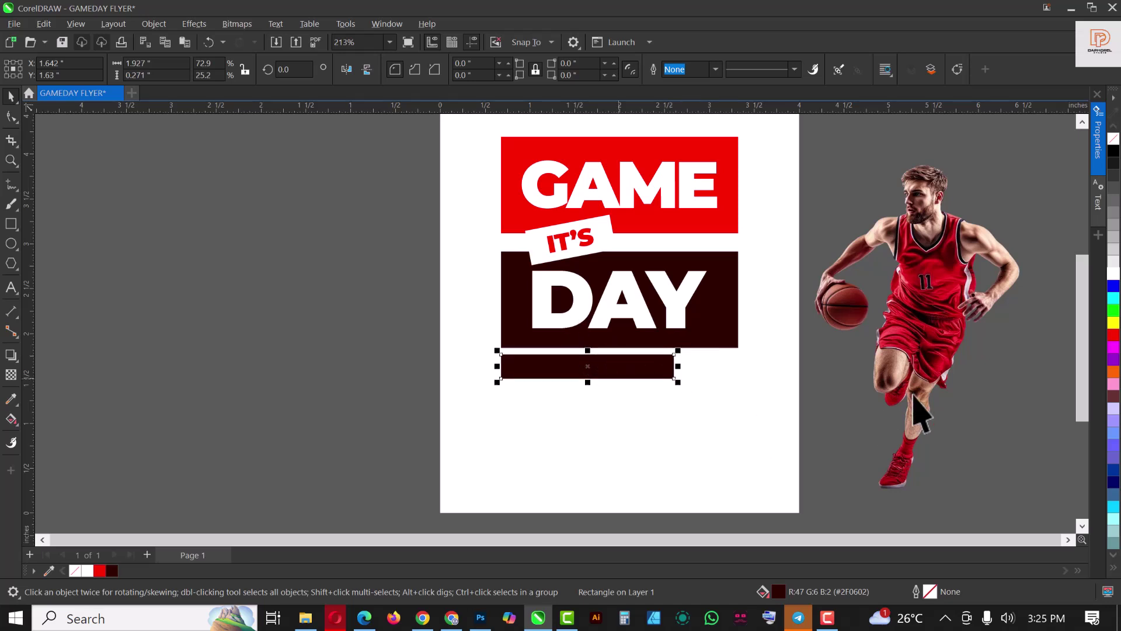
pyautogui.click(1111, 337)
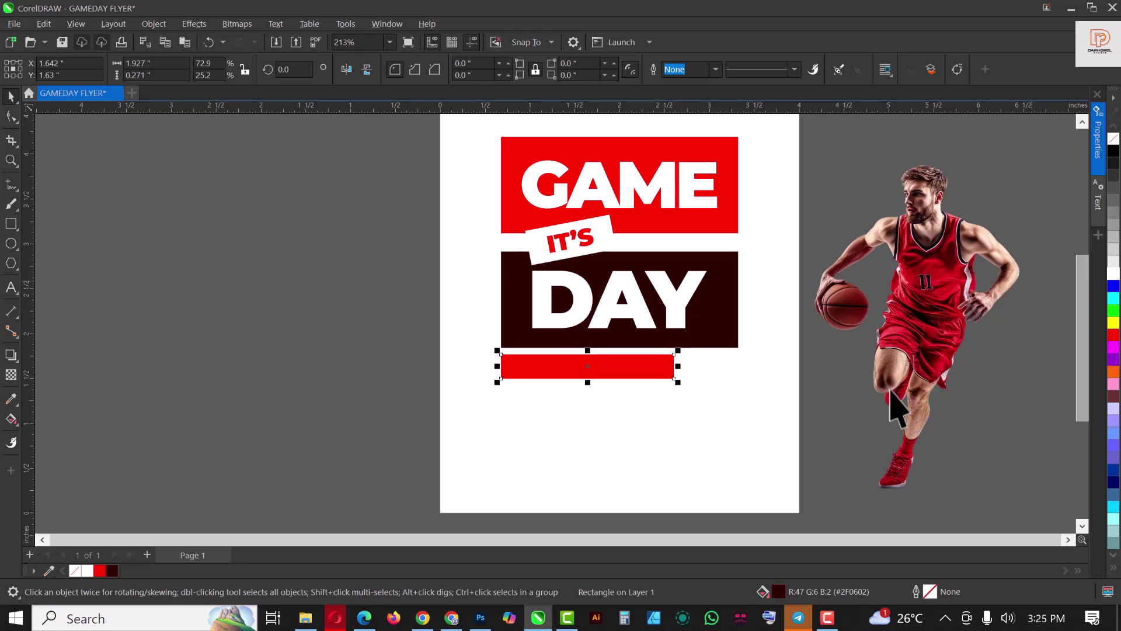
pyautogui.click(964, 403)
# - Move the basketball player over the right half of the title and scale the image to about 2.47 × 3.88 inches
pyautogui.click(602, 181)
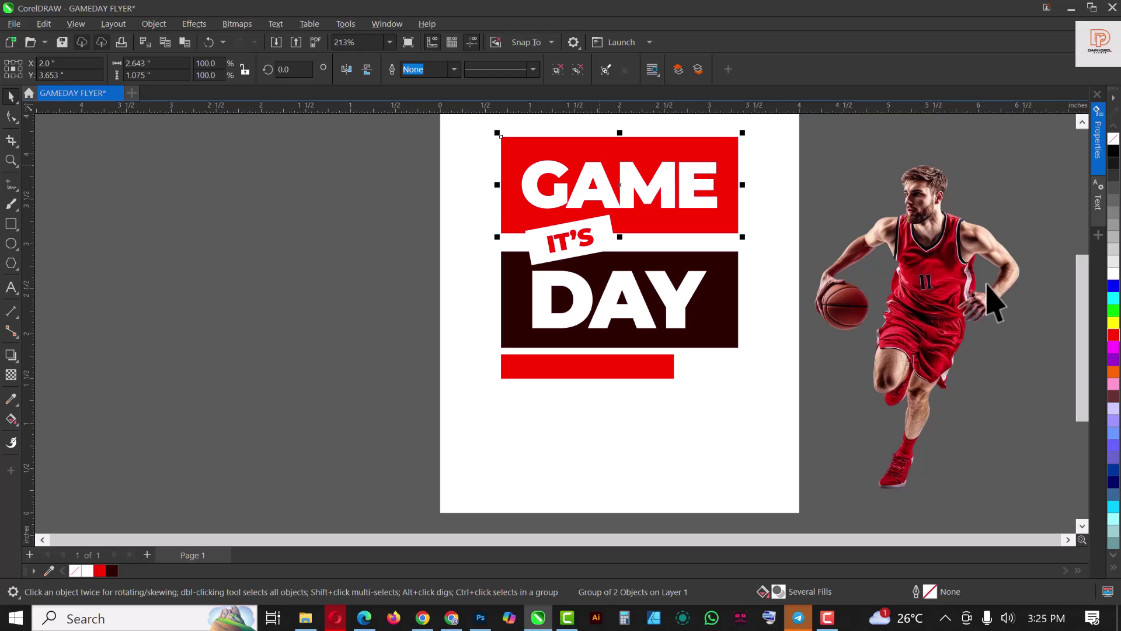
pyautogui.moveTo(976, 263); pyautogui.dragTo(722, 305)
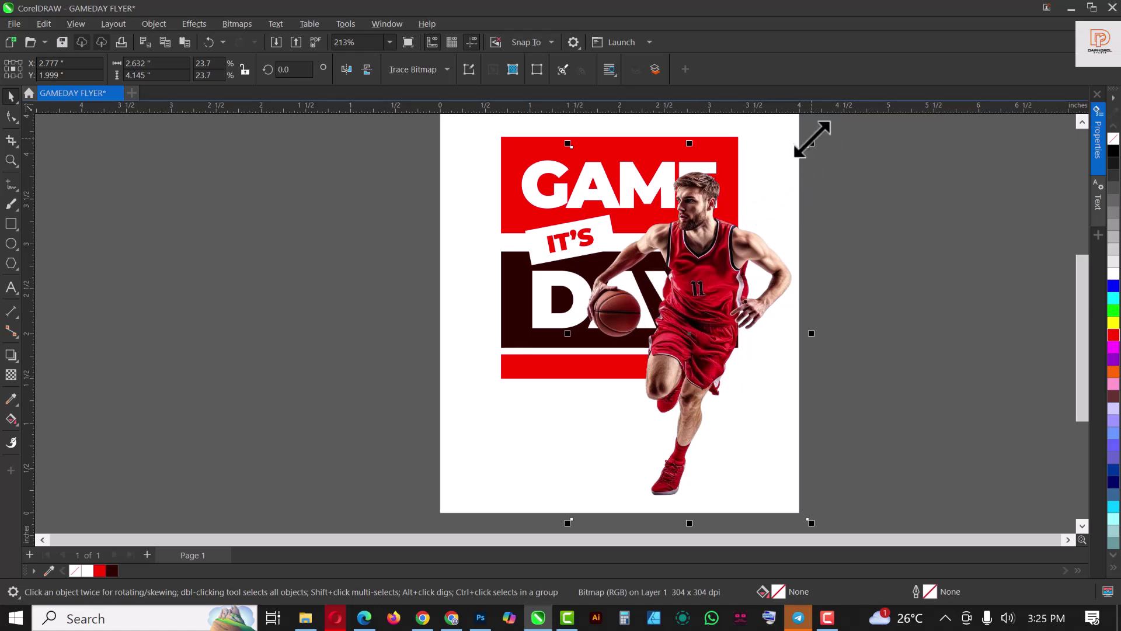
pyautogui.moveTo(813, 140); pyautogui.dragTo(783, 206)
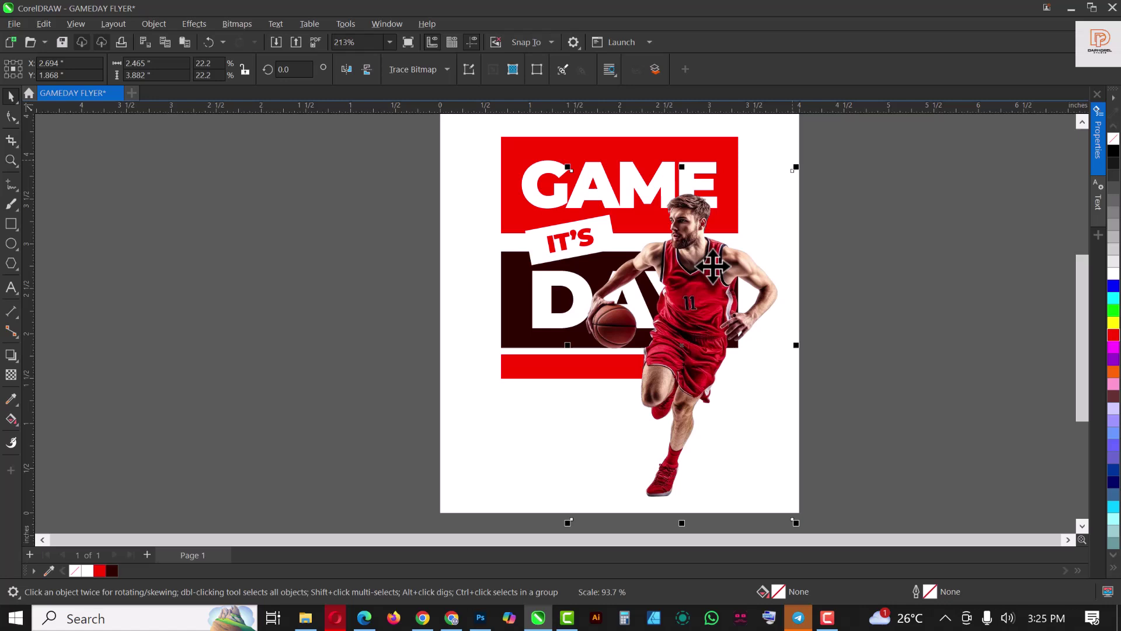
pyautogui.moveTo(714, 271); pyautogui.dragTo(725, 259)
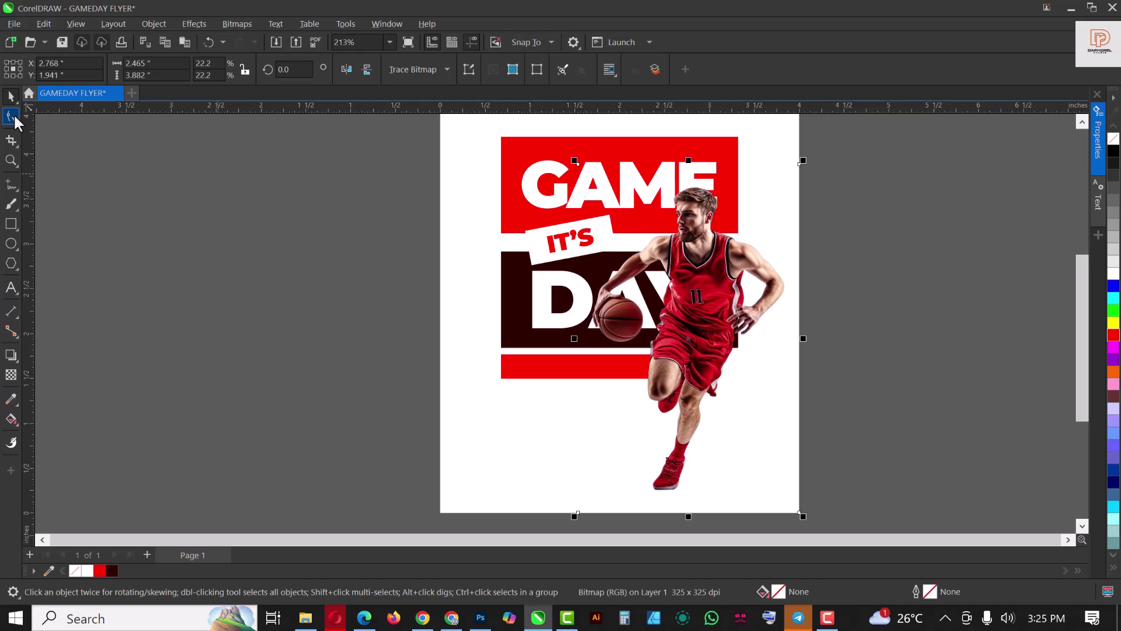
# - Trim the empty right and bottom margins of the player image with the Shape tool, making it about 2.32 inches wide
pyautogui.click(13, 117)
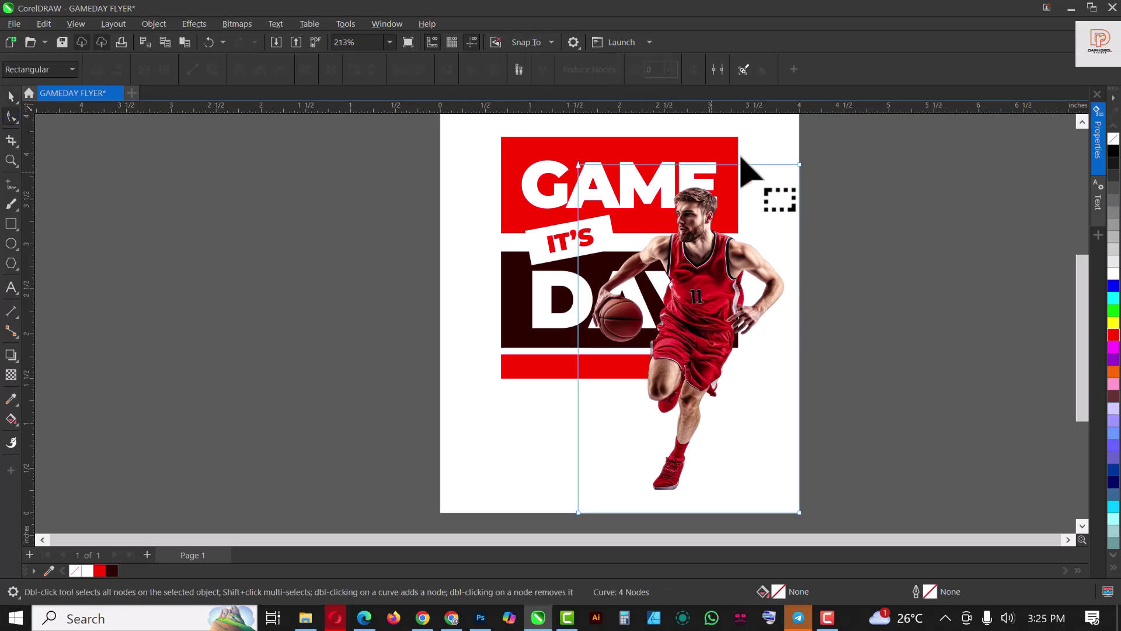
pyautogui.scroll(-1, 712, 146)
pyautogui.moveTo(741, 145); pyautogui.dragTo(783, 438)
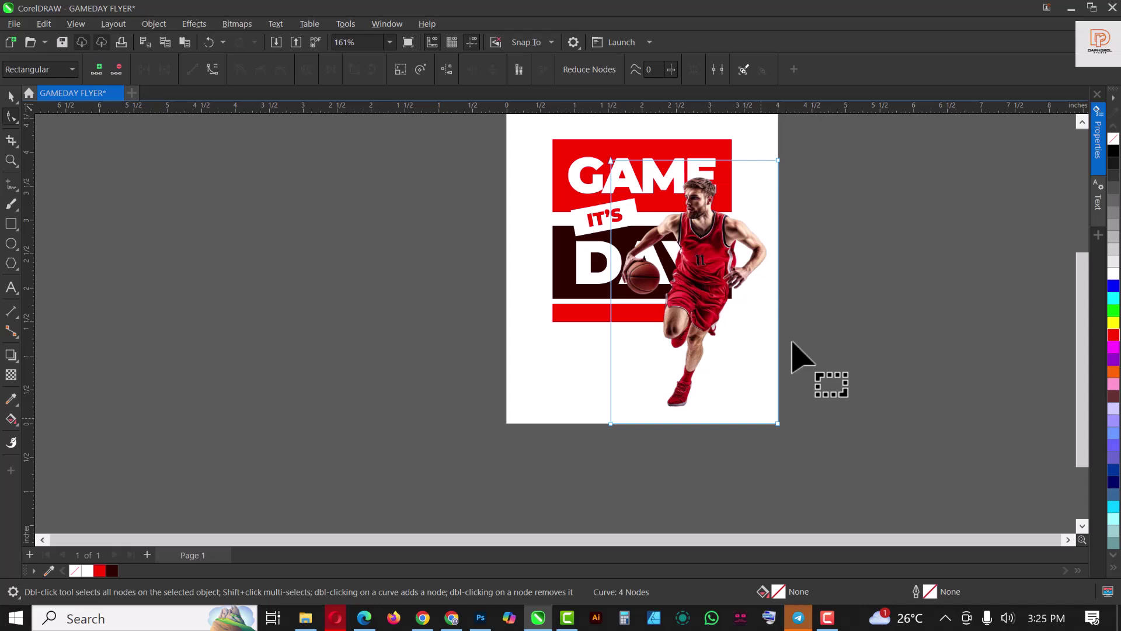
pyautogui.moveTo(777, 140); pyautogui.dragTo(767, 421)
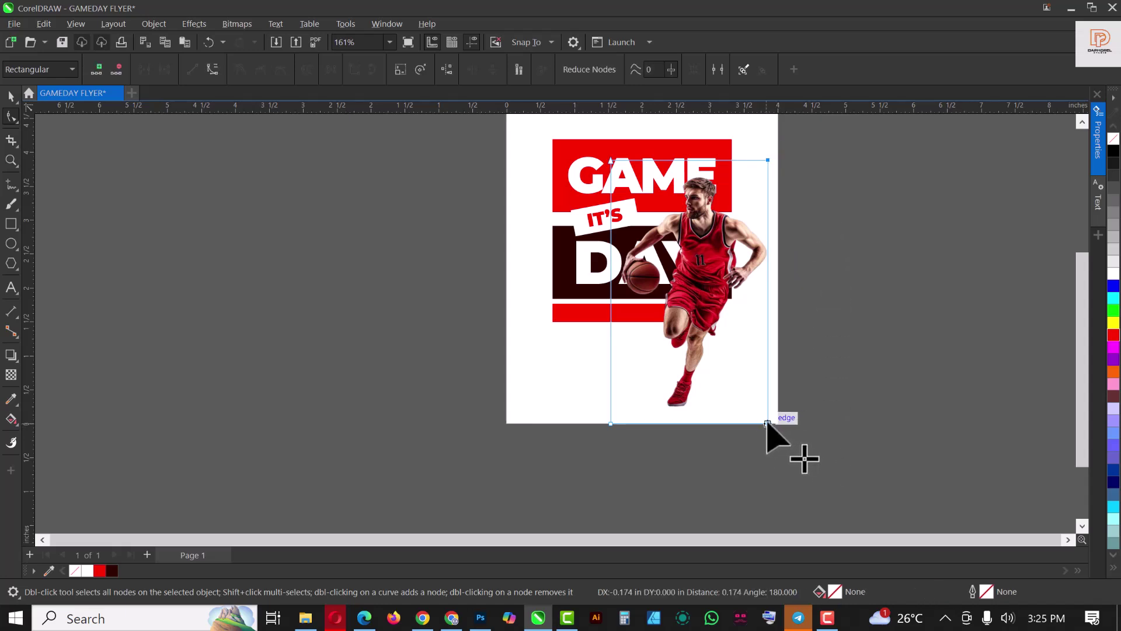
pyautogui.moveTo(601, 140); pyautogui.dragTo(610, 422)
pyautogui.scroll(2, 771, 444)
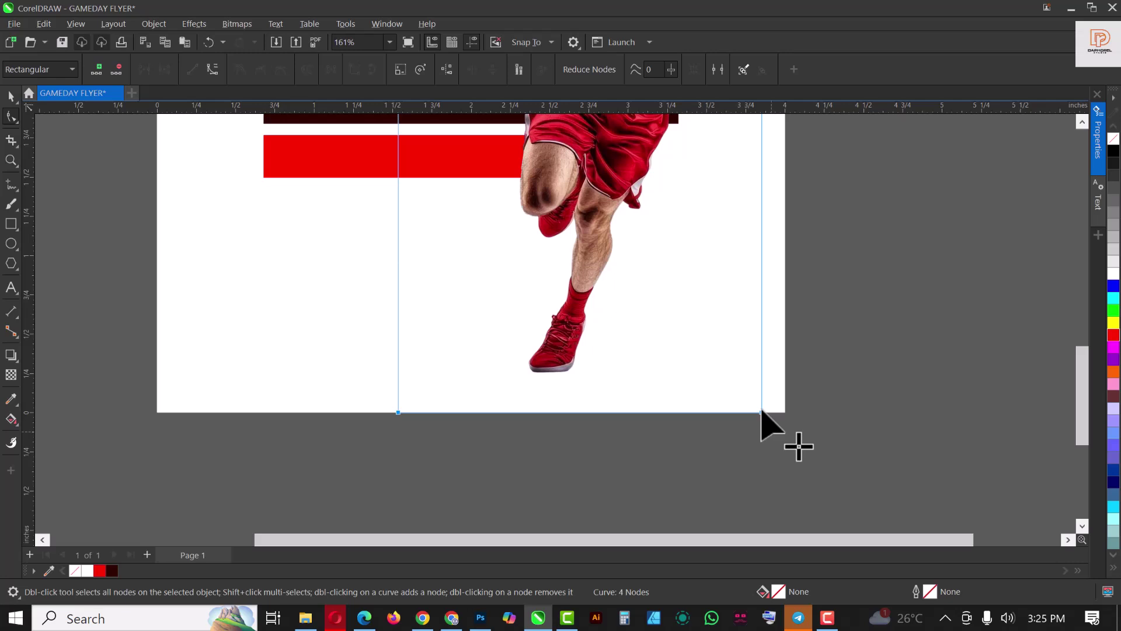
pyautogui.moveTo(761, 412); pyautogui.dragTo(762, 387)
pyautogui.scroll(-4, 741, 413)
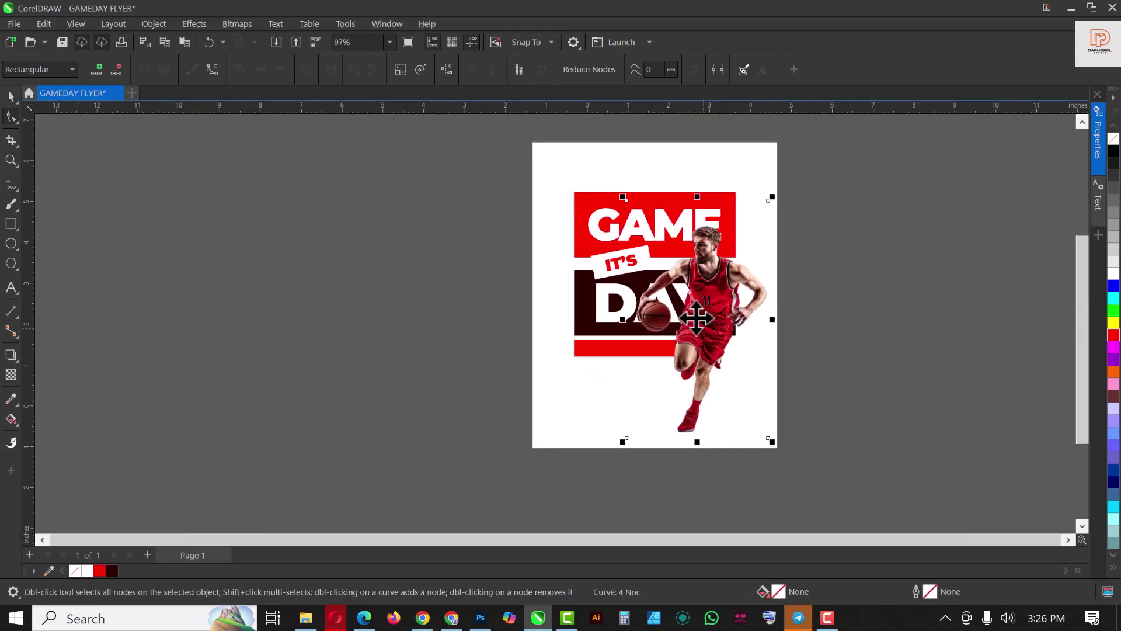
pyautogui.press('space')
pyautogui.scroll(2, 697, 319)
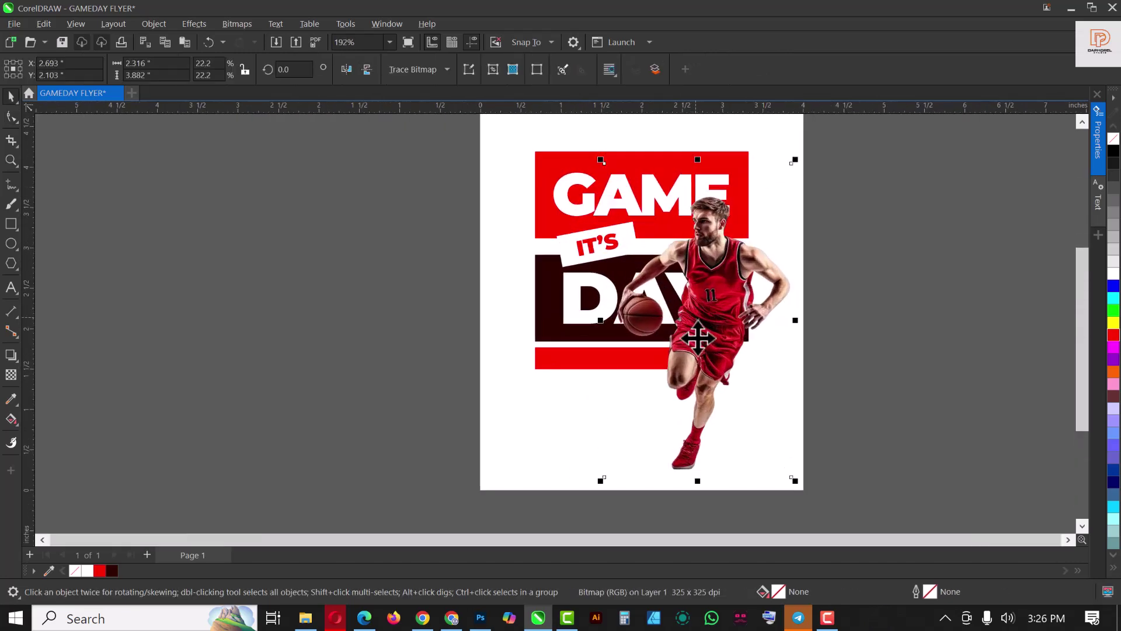
# - Add the artistic text WE ARE BACK on the empty area beside the page
pyautogui.click(566, 198)
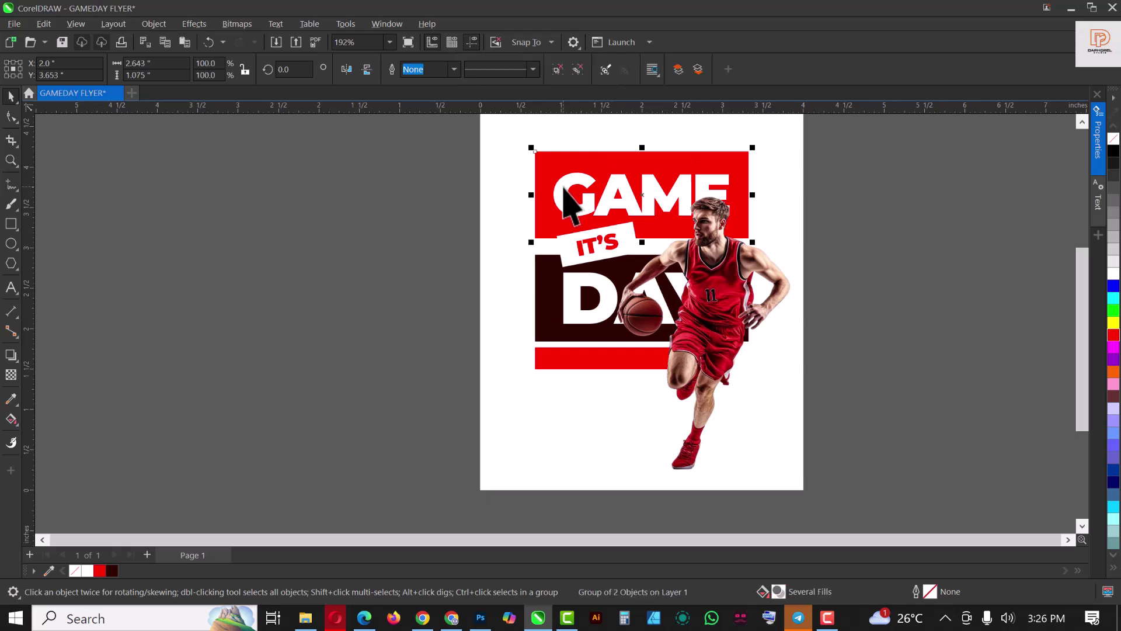
pyautogui.click(11, 289)
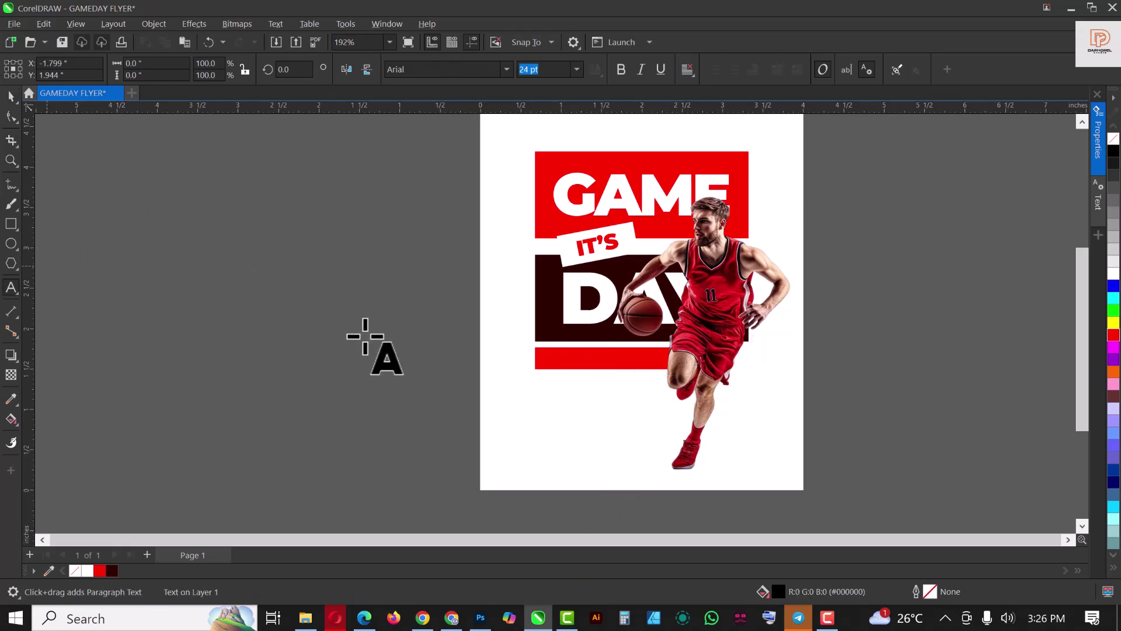
pyautogui.click(335, 337)
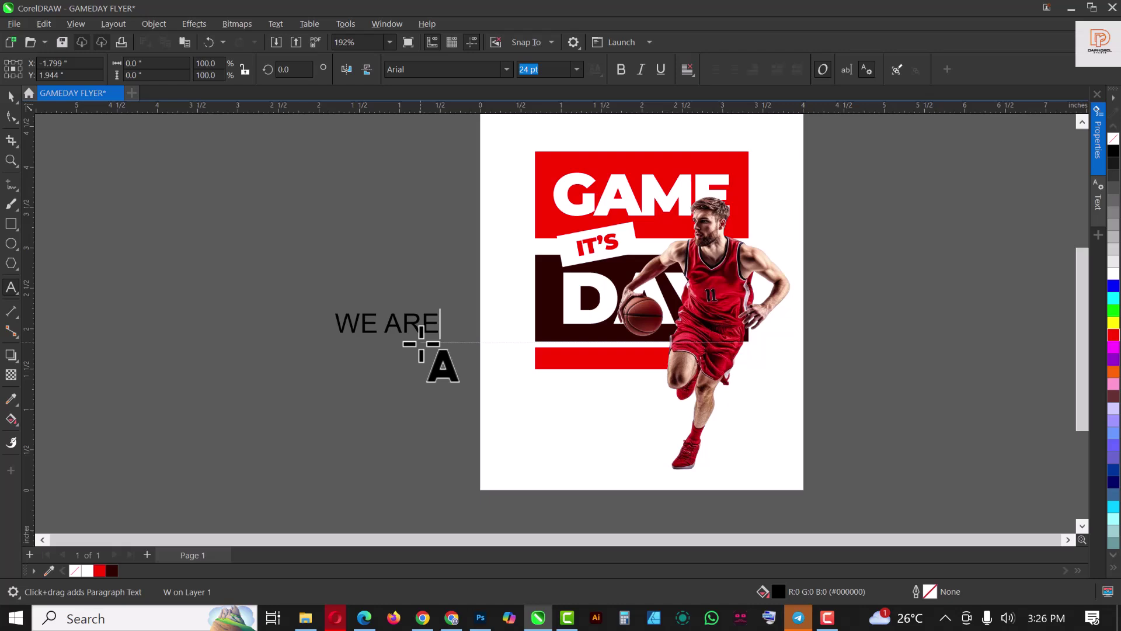
pyautogui.write('WE ARE BACK')
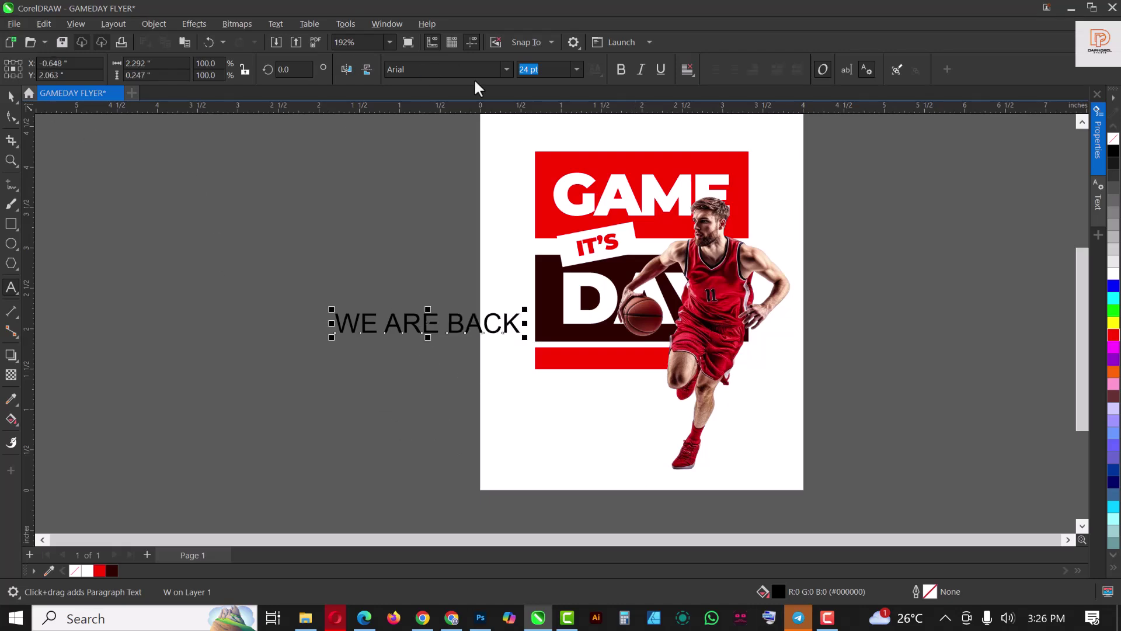
pyautogui.hotkey('ctrl', 'space')
# - Set the font of the WE ARE BACK text to Montserrat SemiBold
pyautogui.click(506, 69)
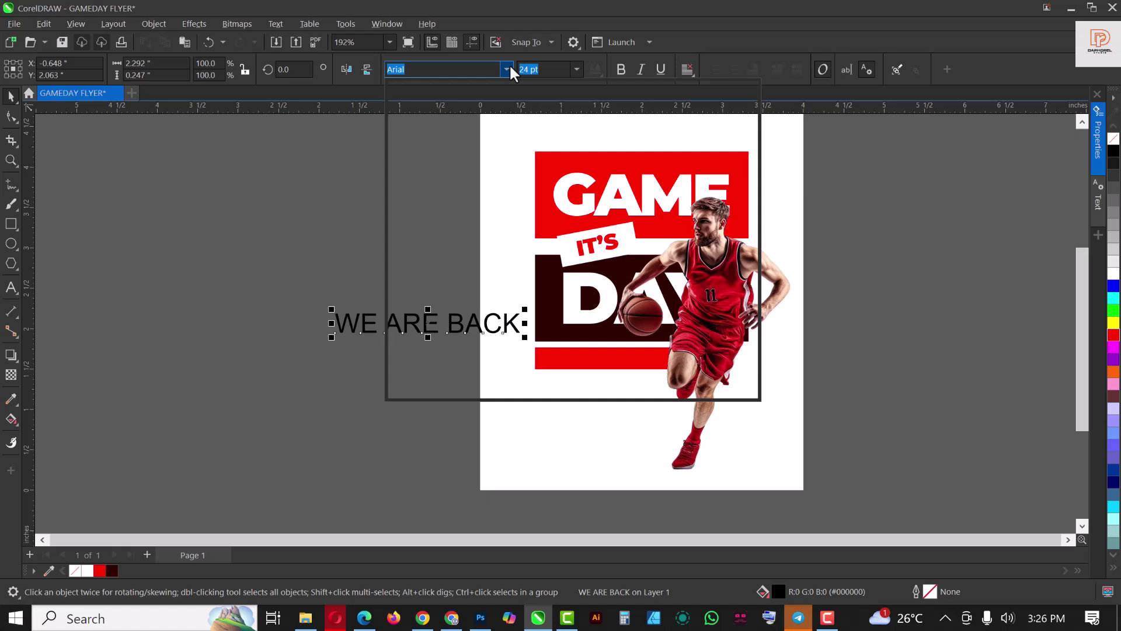
pyautogui.click(485, 109)
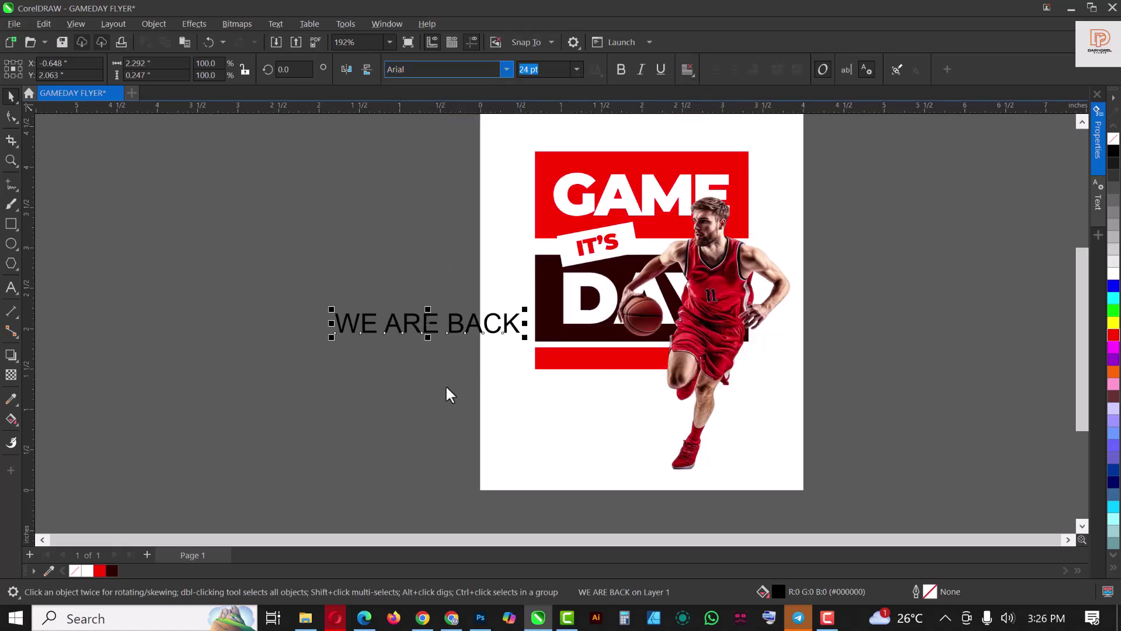
pyautogui.write('Montserrat Black')
pyautogui.press('Return')
pyautogui.click(506, 65)
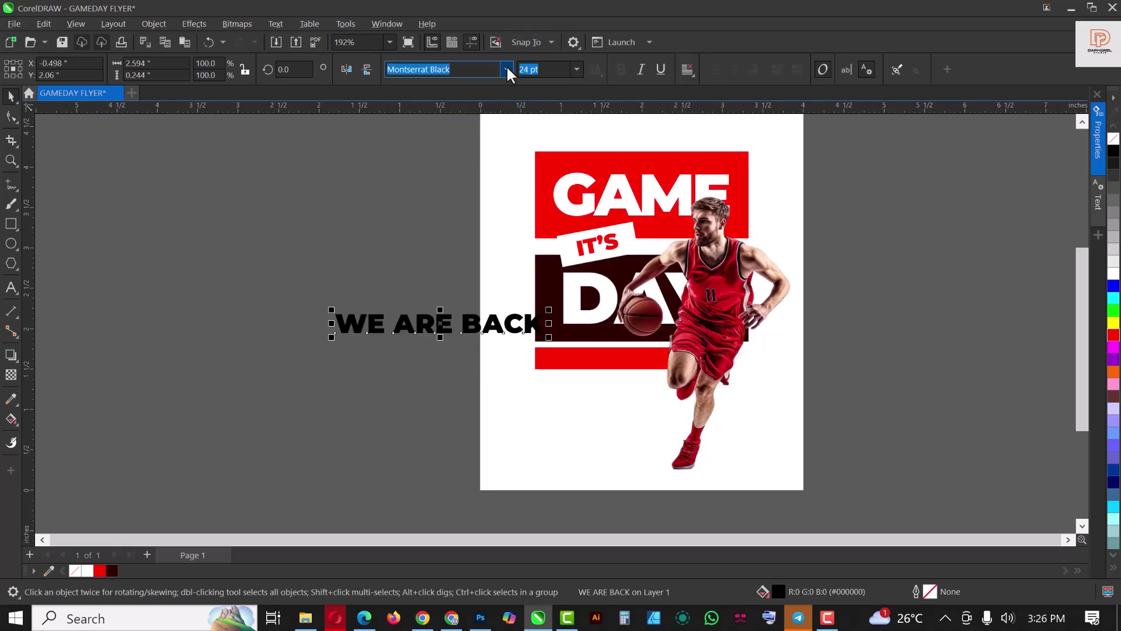
pyautogui.click(507, 67)
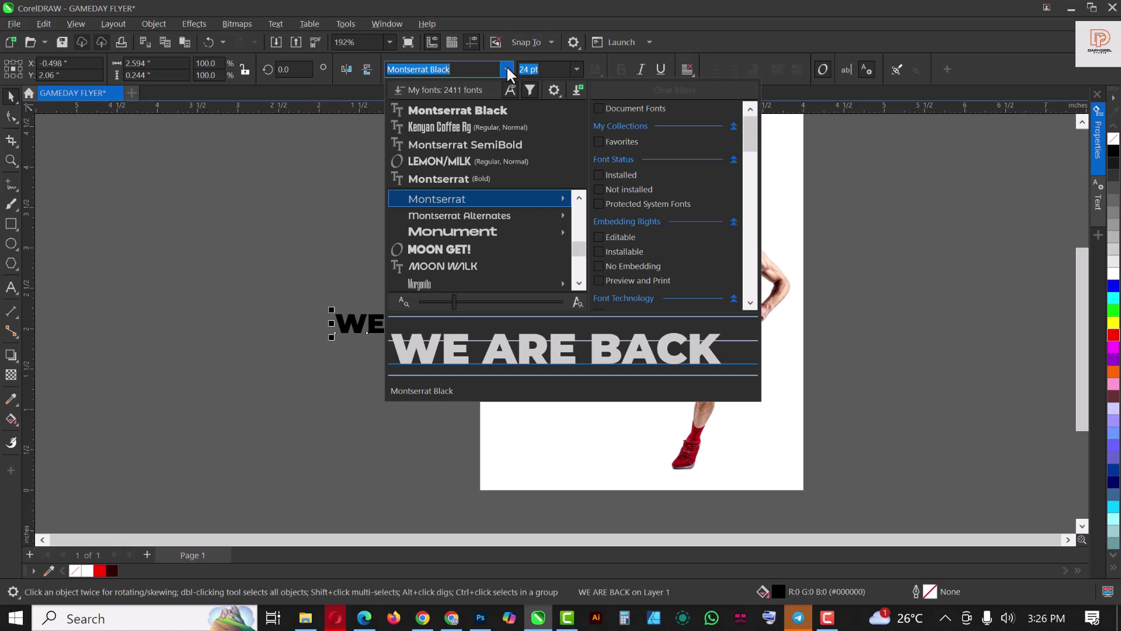
pyautogui.click(473, 145)
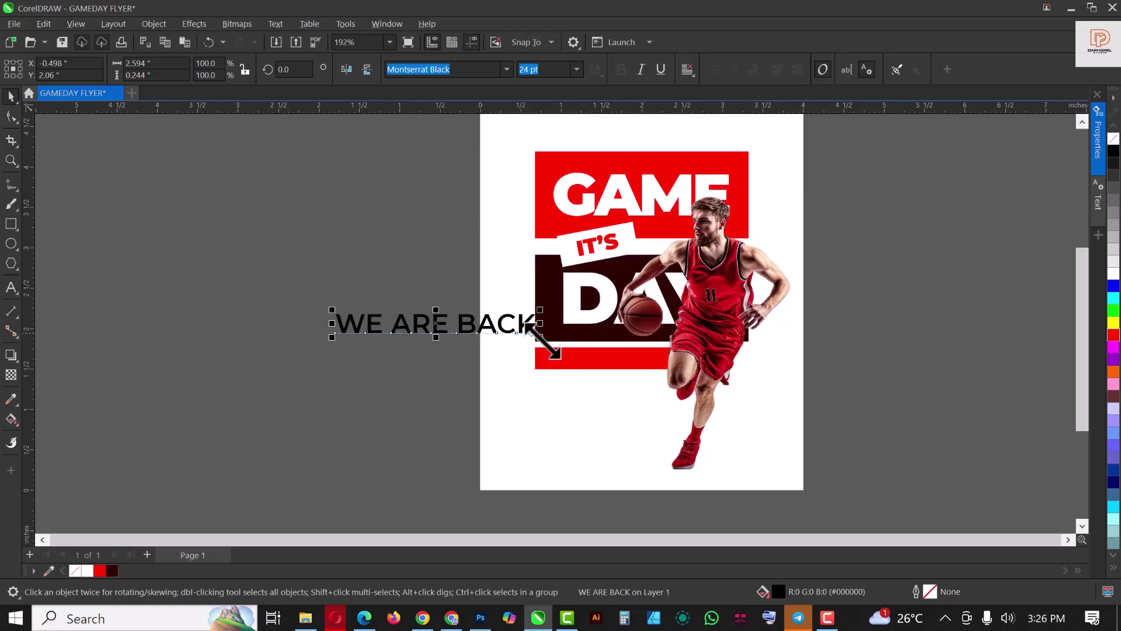
# - Fit the WE ARE BACK text onto the small red bar at about 0.8 inch wide and colour it white
pyautogui.moveTo(533, 338); pyautogui.dragTo(599, 358)
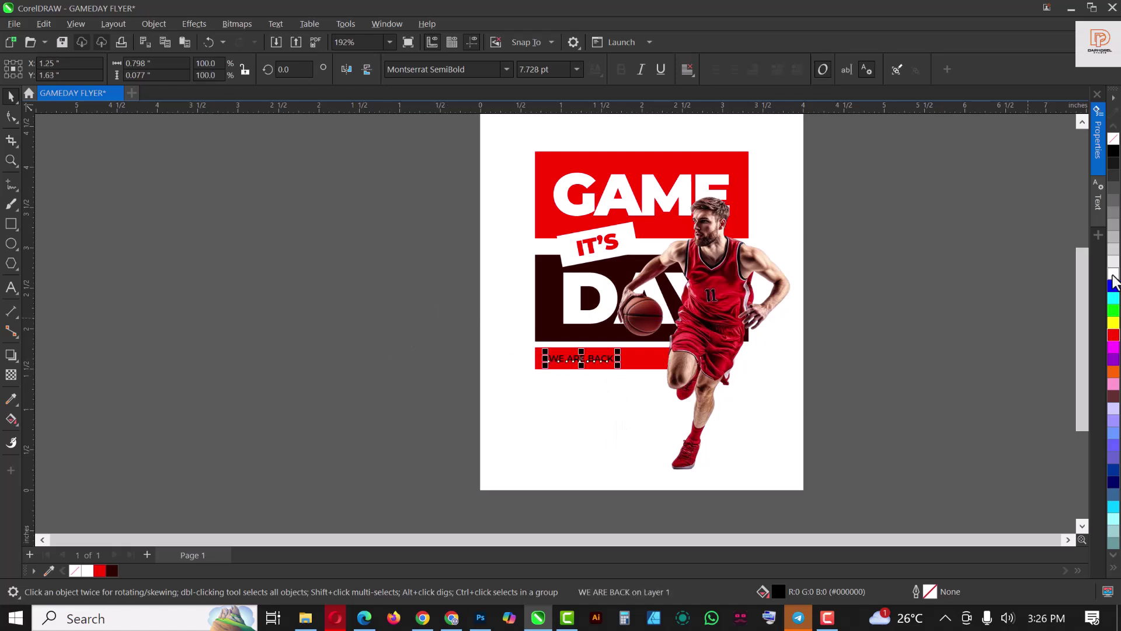
pyautogui.click(1113, 273)
pyautogui.scroll(2, 623, 367)
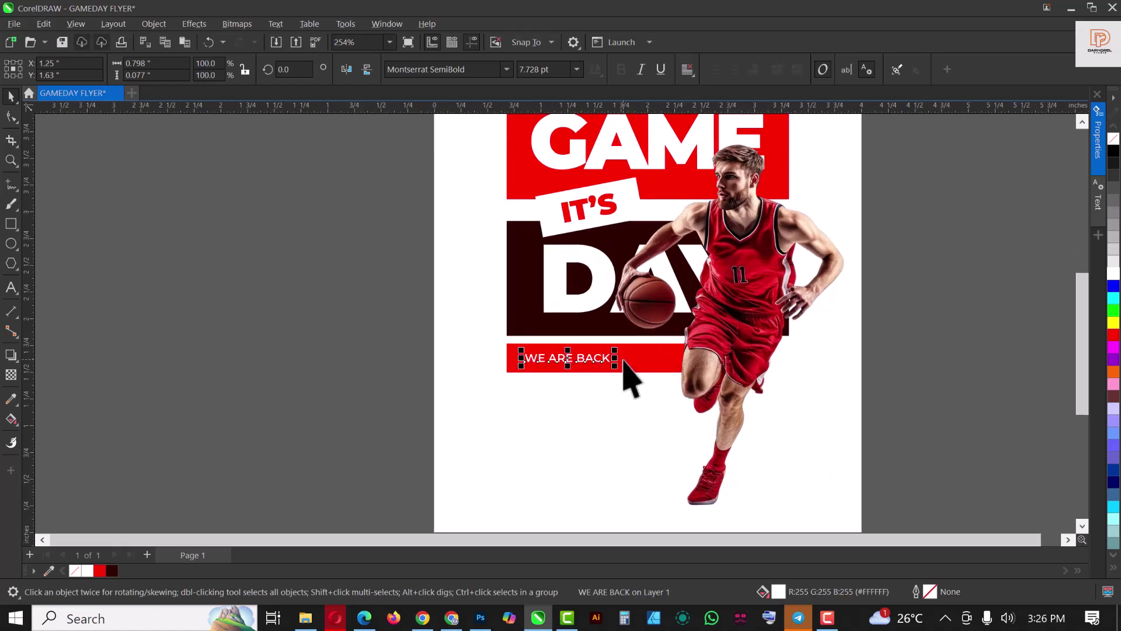
# - Spread the letter spacing of WE ARE BACK across the red bar and add an extra space between its words
pyautogui.press('F10')
pyautogui.moveTo(665, 367); pyautogui.dragTo(696, 370)
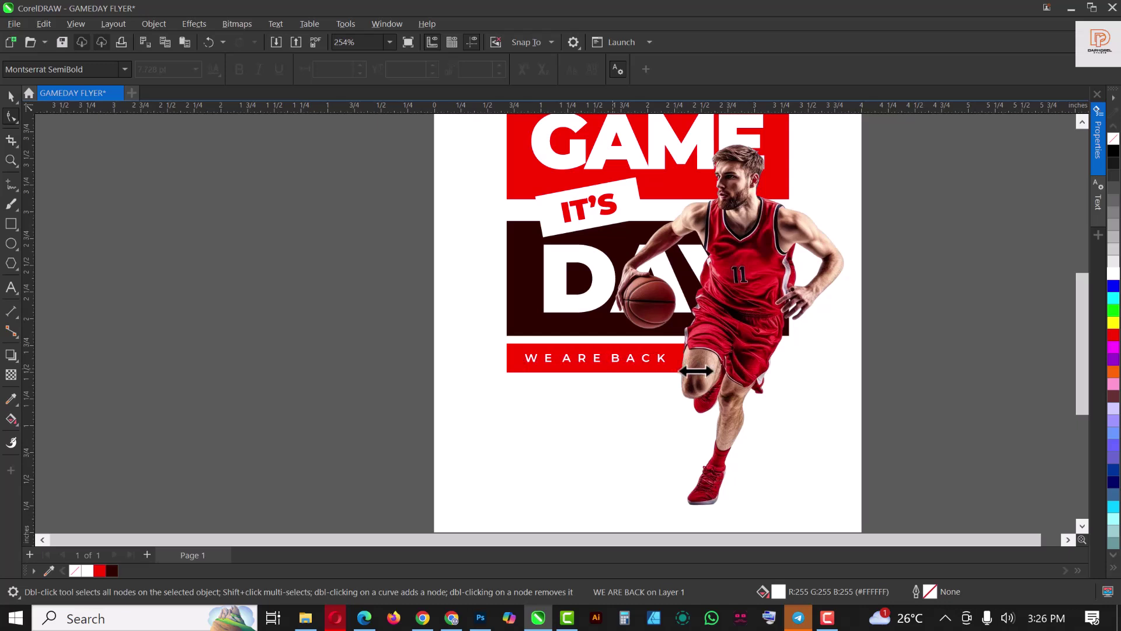
pyautogui.scroll(2, 571, 380)
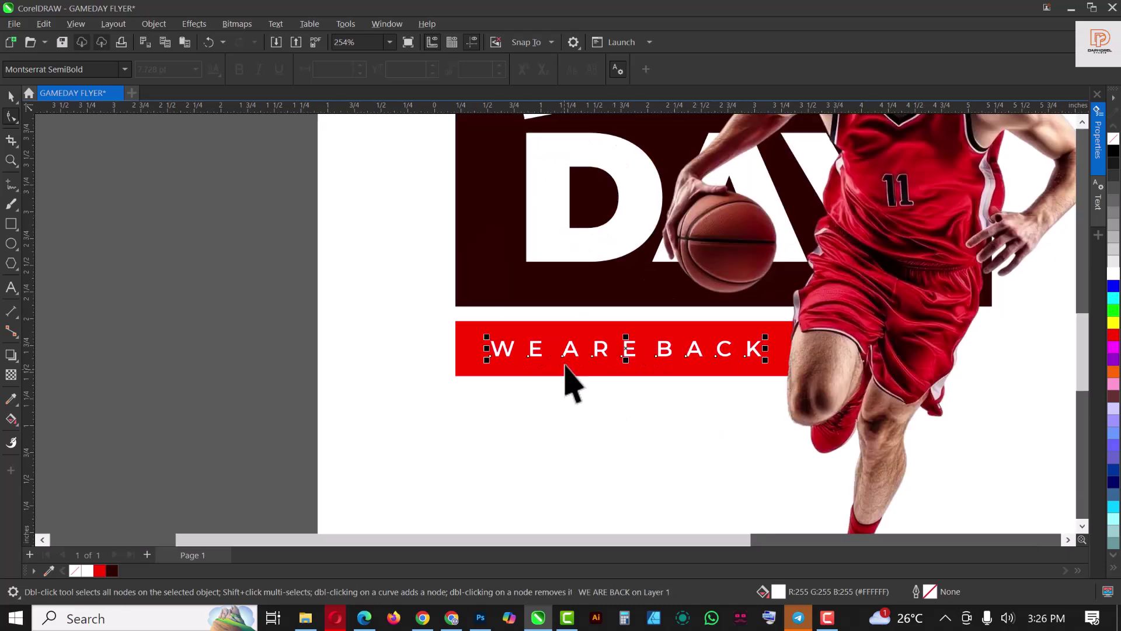
pyautogui.press('F8')
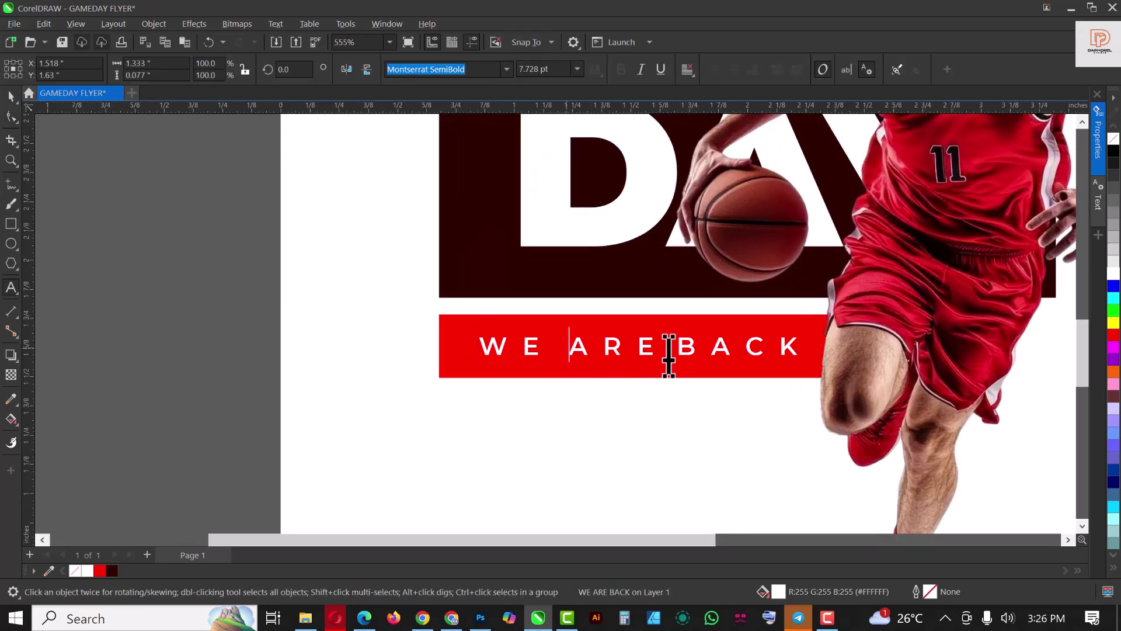
pyautogui.click(571, 358)
pyautogui.click(668, 363)
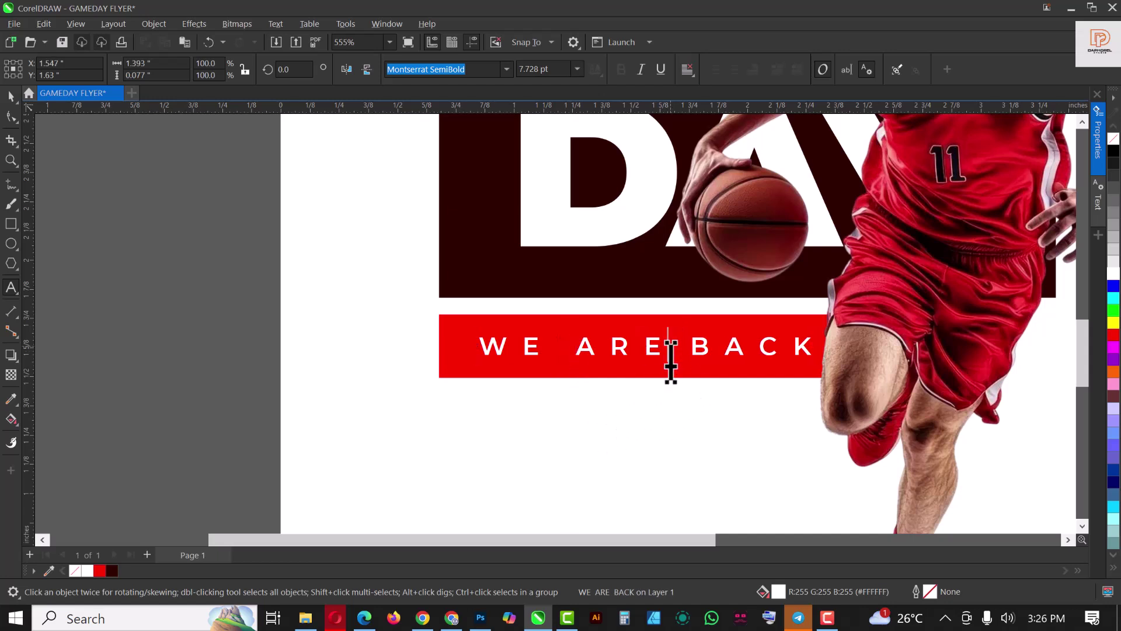
pyautogui.hotkey('ctrl', 'space')
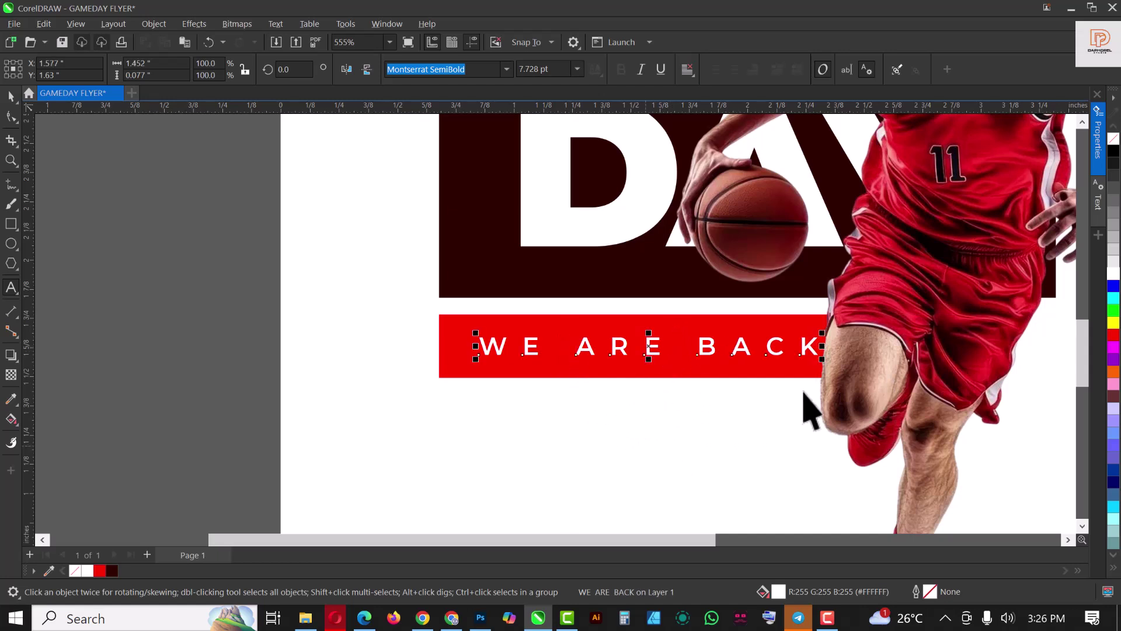
# - Scale the WE ARE BACK text down to about 1.39 inches wide so it clears the player's knee
pyautogui.click(824, 329)
pyautogui.click(807, 347)
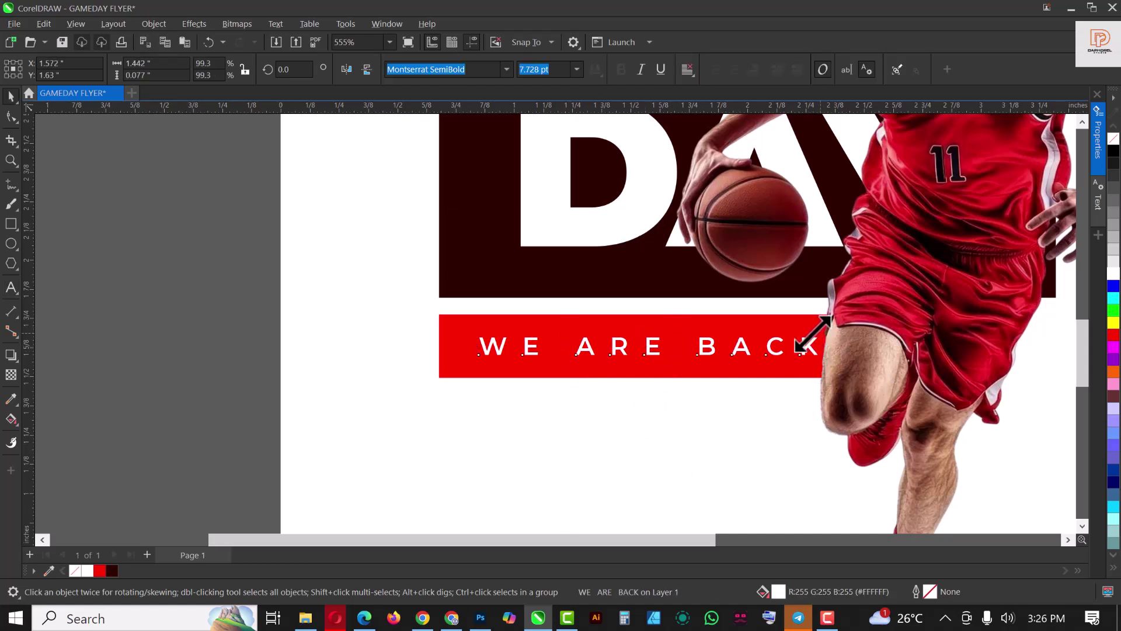
pyautogui.moveTo(813, 334); pyautogui.dragTo(802, 336)
pyautogui.scroll(-2, 479, 325)
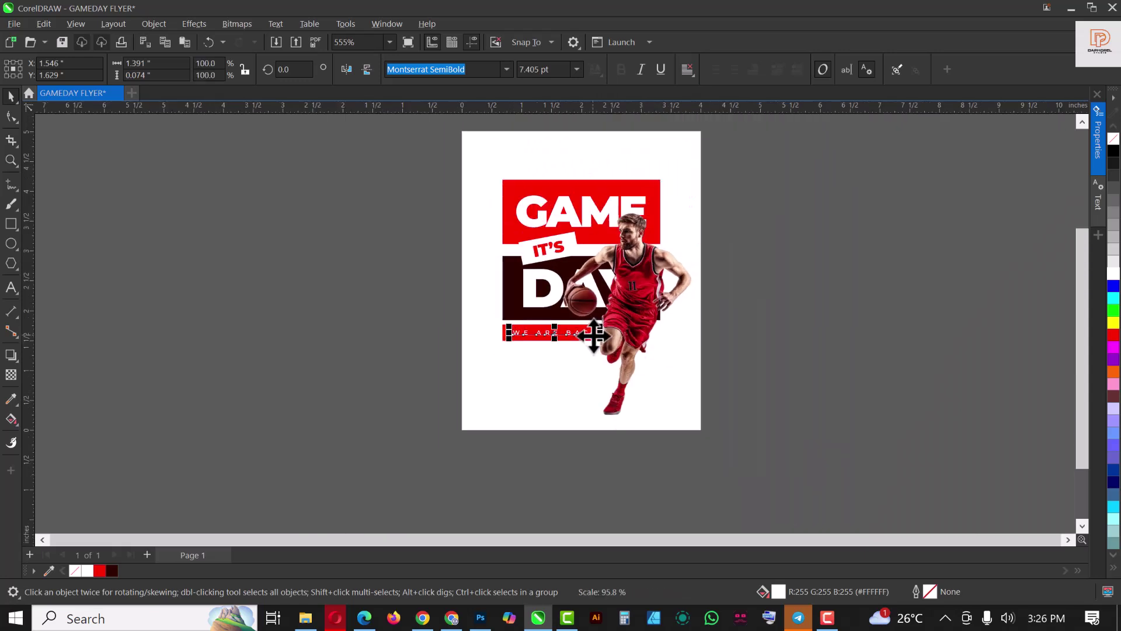
# - Place a copy of the DAY text in front of the player with a white outline and no fill
pyautogui.scroll(2, 637, 303)
pyautogui.scroll(1, 640, 306)
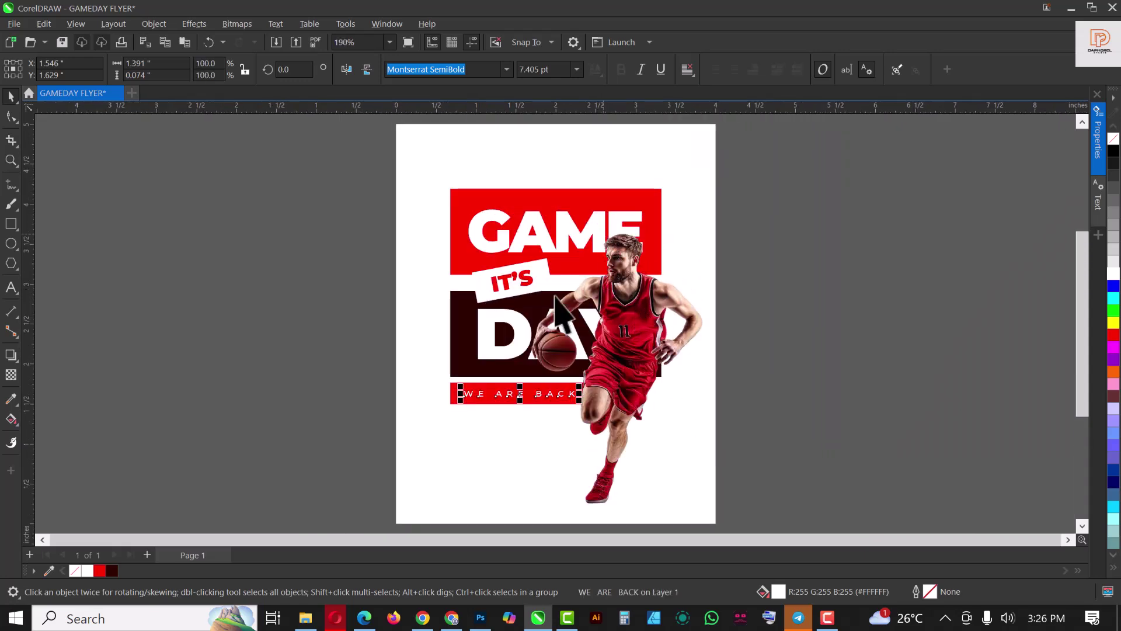
pyautogui.click(491, 345)
pyautogui.scroll(2, 490, 342)
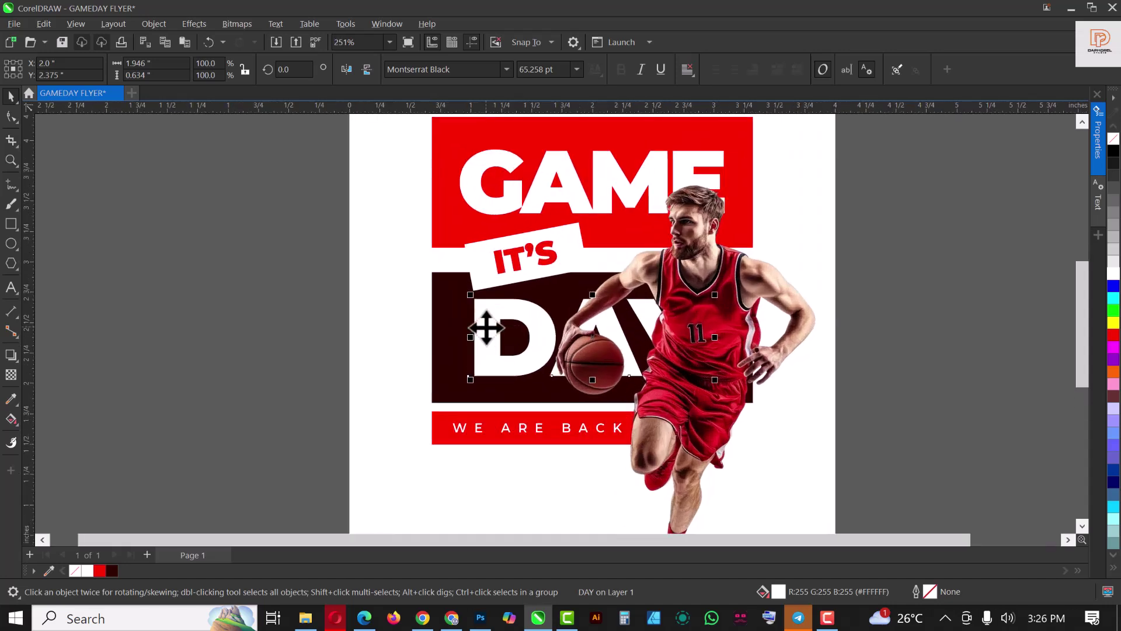
pyautogui.hotkey('shift', 'pageup')
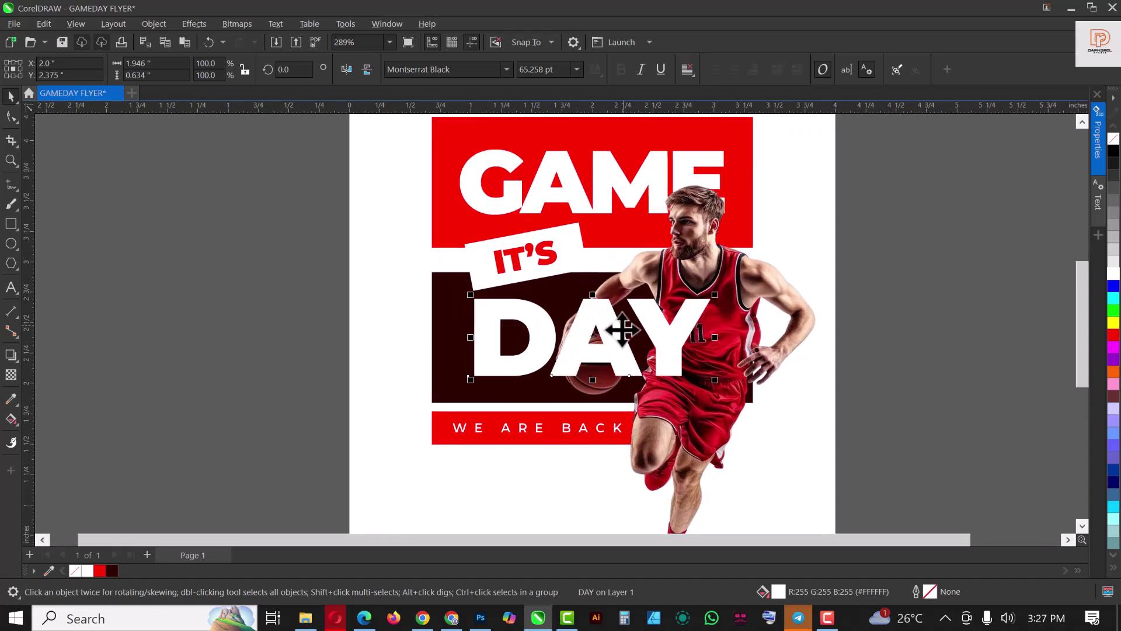
pyautogui.rightClick(1113, 278)
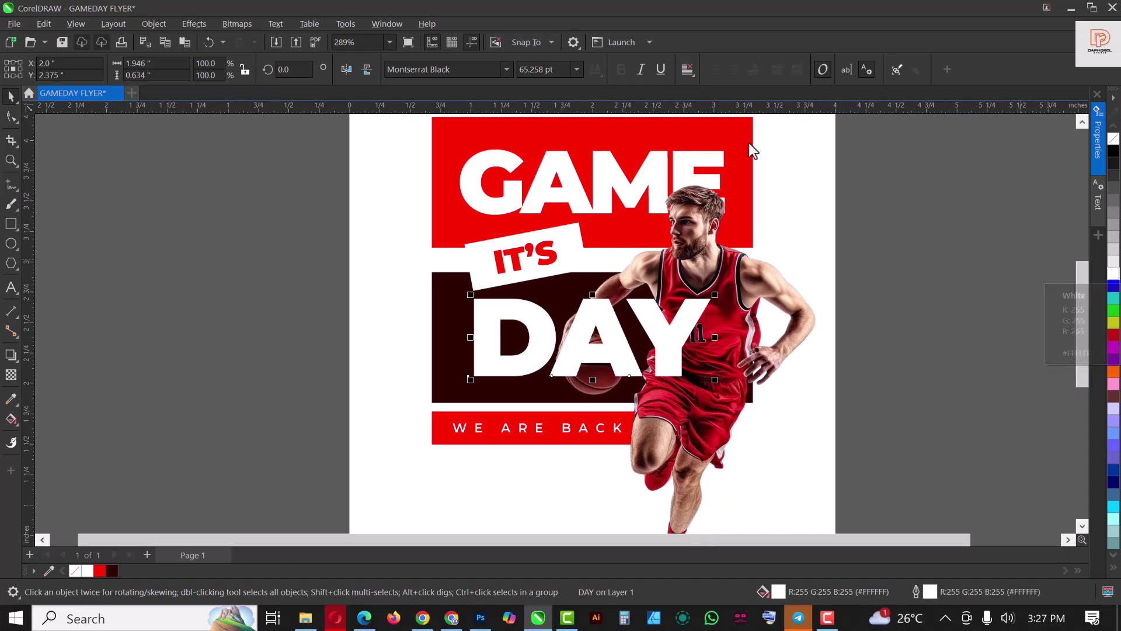
pyautogui.click(1114, 140)
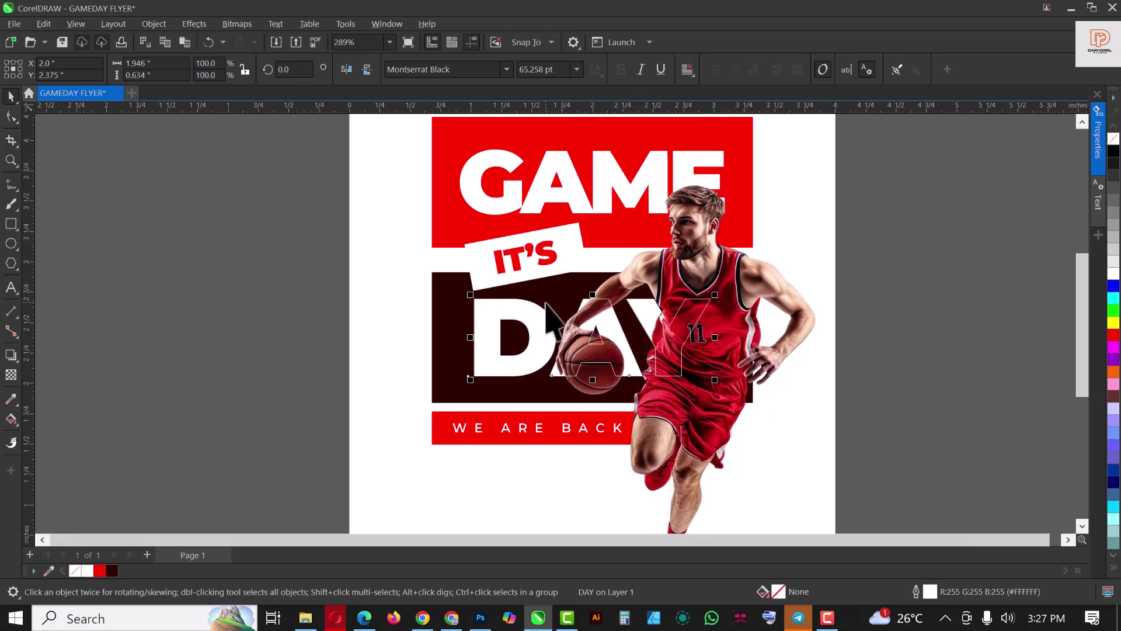
# - Examine how the outlined DAY lettering overlaps the player and the basketball
pyautogui.scroll(-3, 547, 303)
pyautogui.scroll(3, 615, 333)
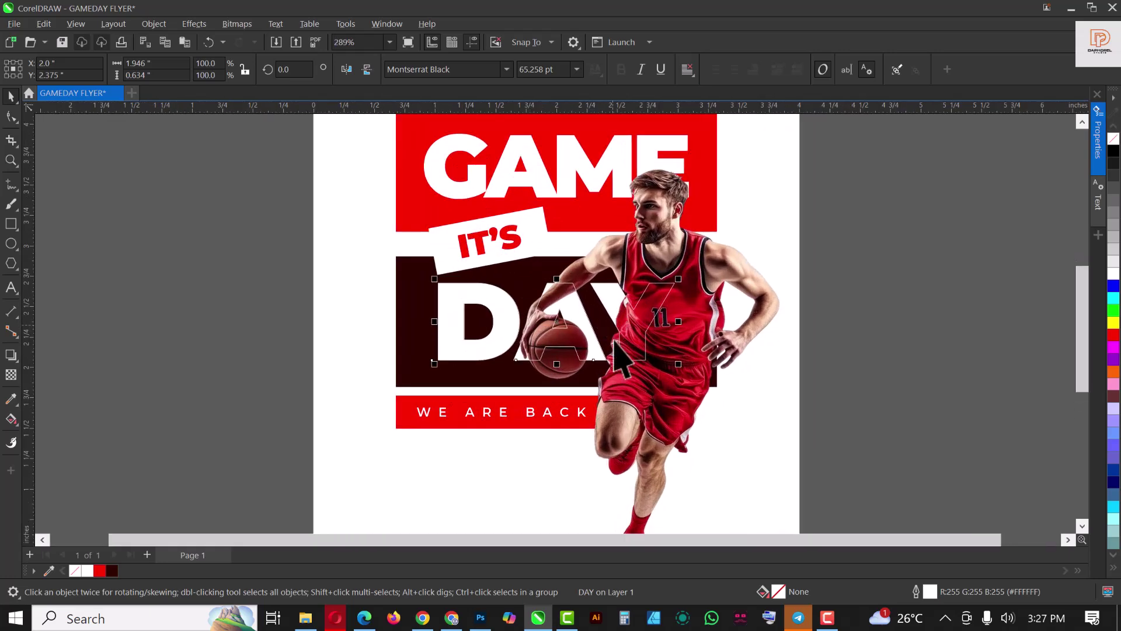
pyautogui.scroll(1, 615, 343)
pyautogui.scroll(-1, 584, 316)
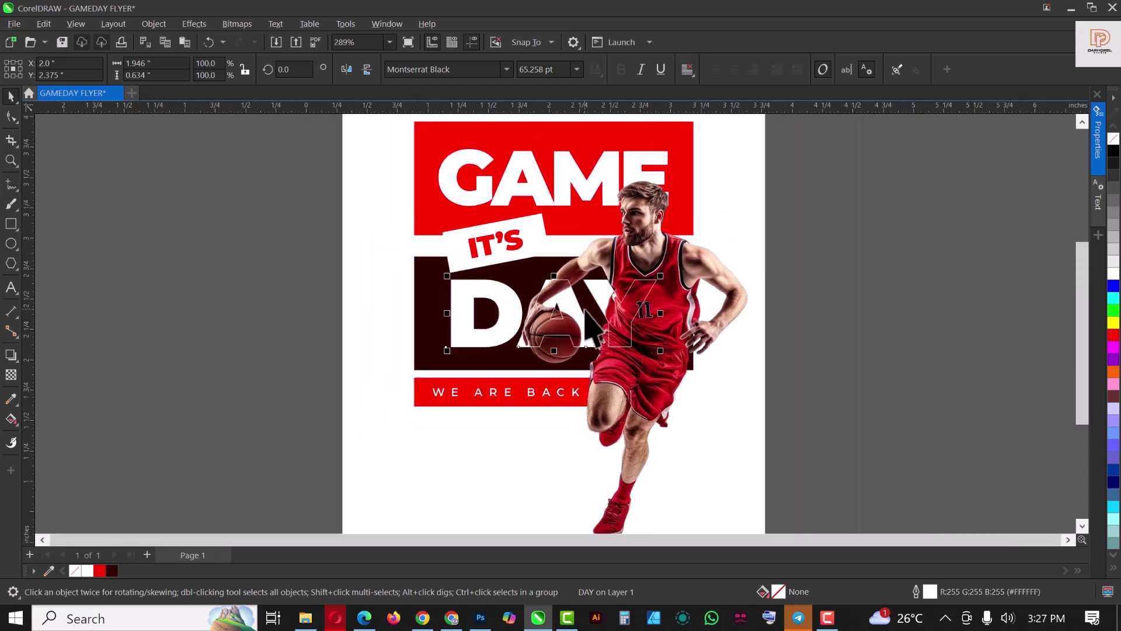
pyautogui.scroll(-2, 587, 320)
pyautogui.scroll(1, 587, 320)
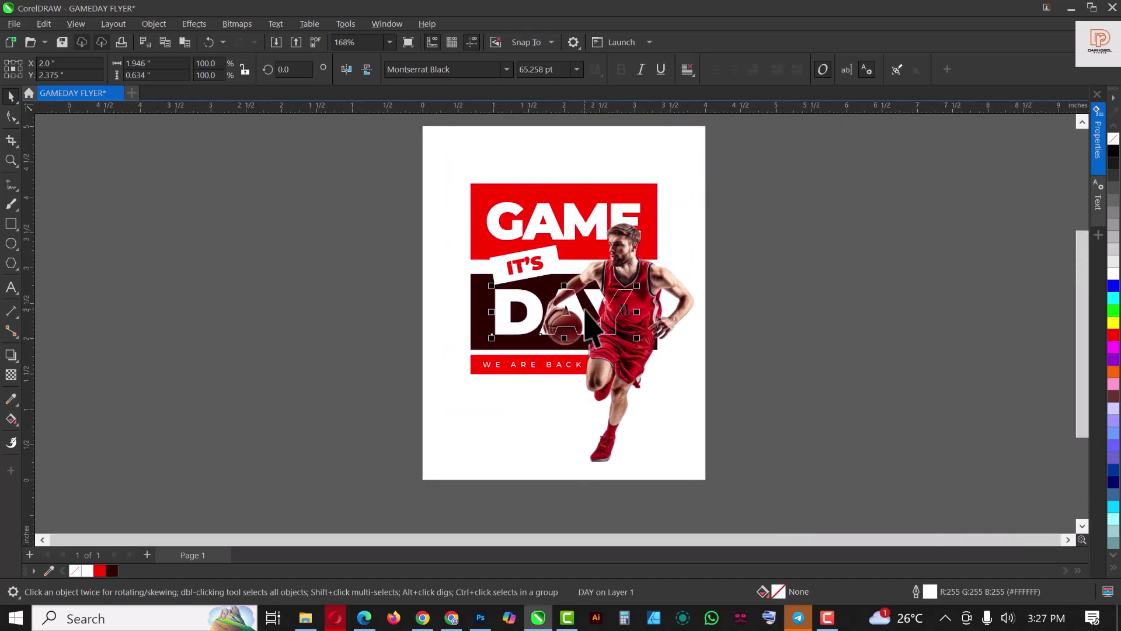
pyautogui.click(552, 382)
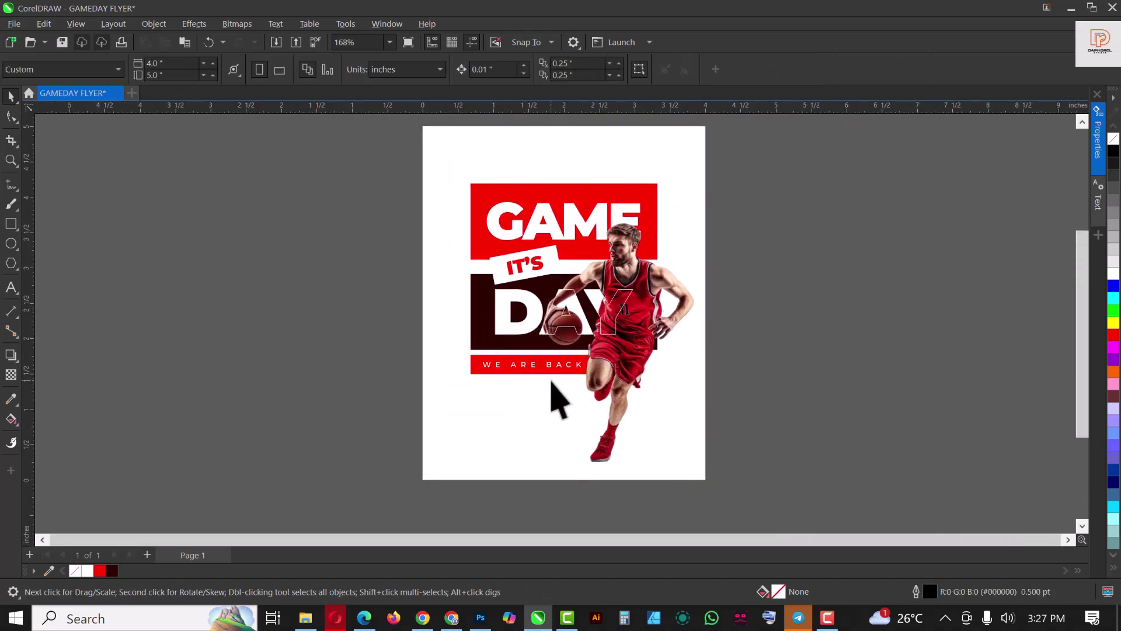
pyautogui.scroll(-1, 552, 381)
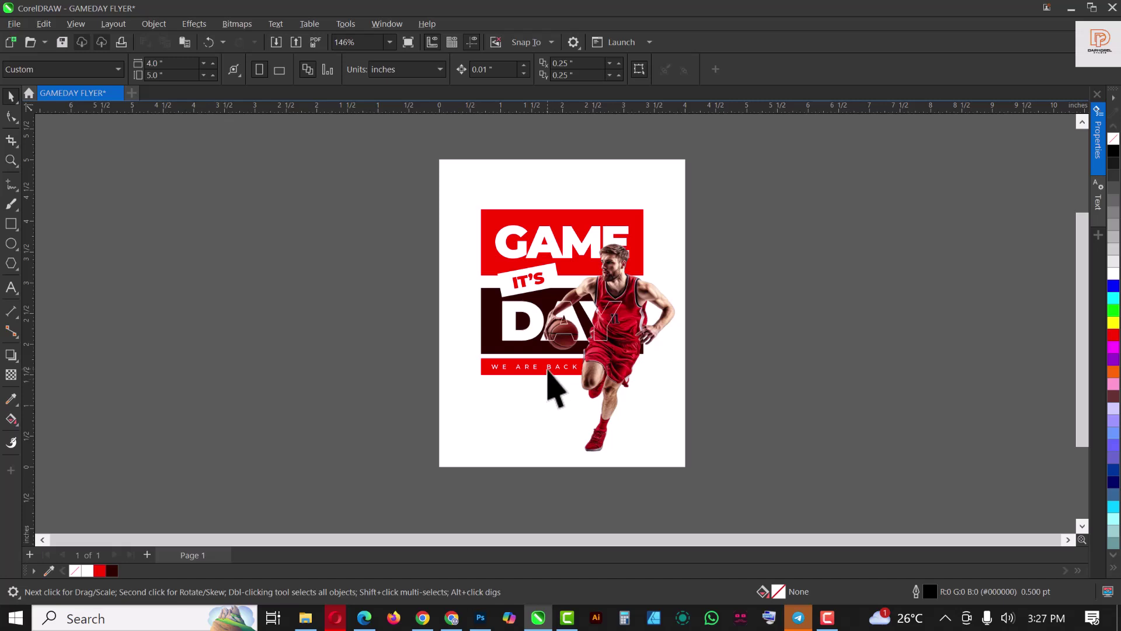
pyautogui.scroll(2, 552, 381)
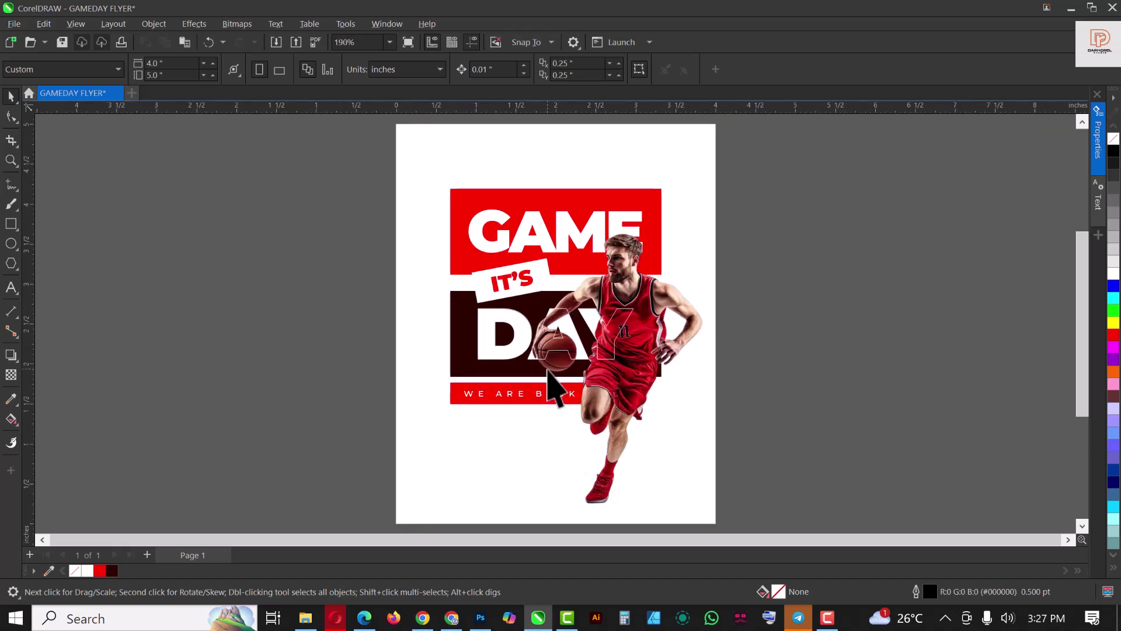
# - Draw an ellipse about 3.35 by 0.93 inches over the upper part of the GAME block, filled white with no outline
pyautogui.click(11, 244)
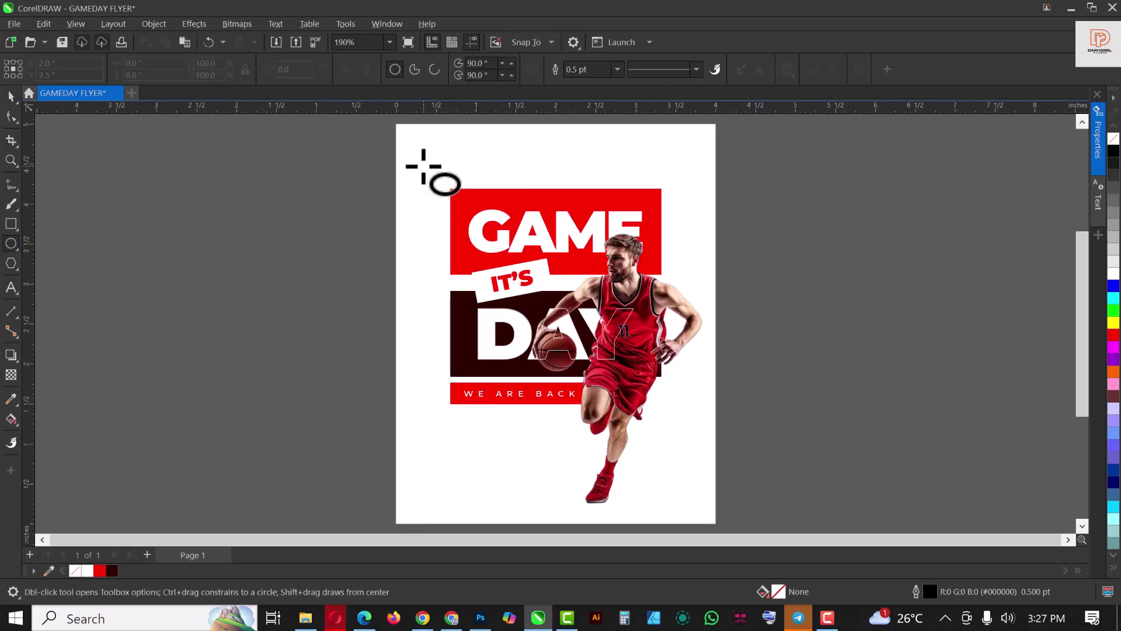
pyautogui.moveTo(425, 167); pyautogui.dragTo(693, 243)
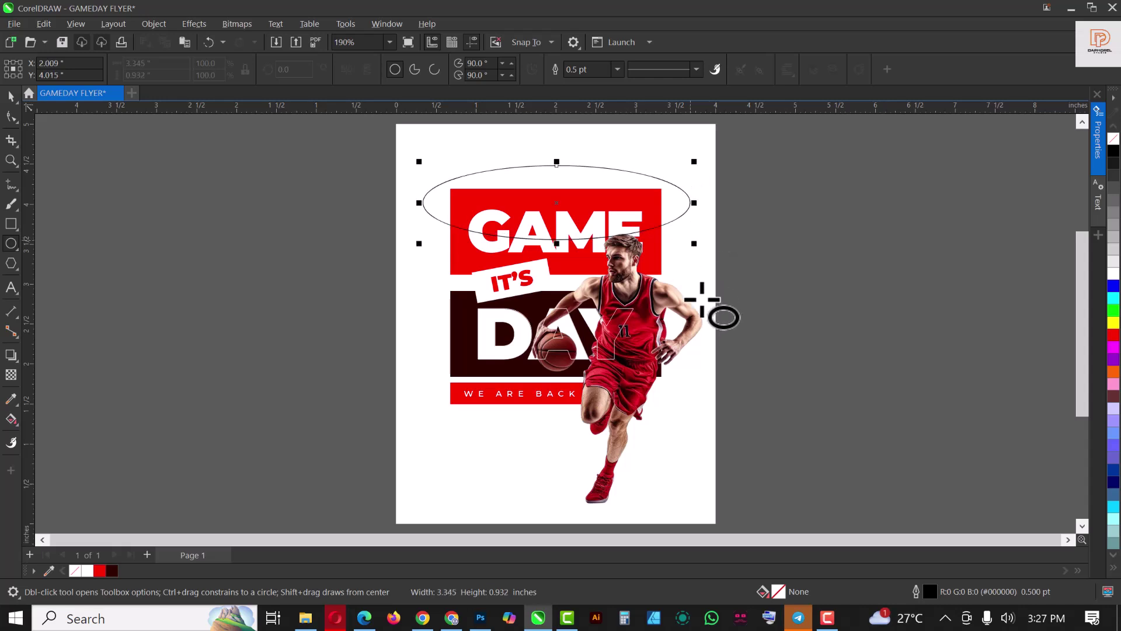
pyautogui.click(1114, 279)
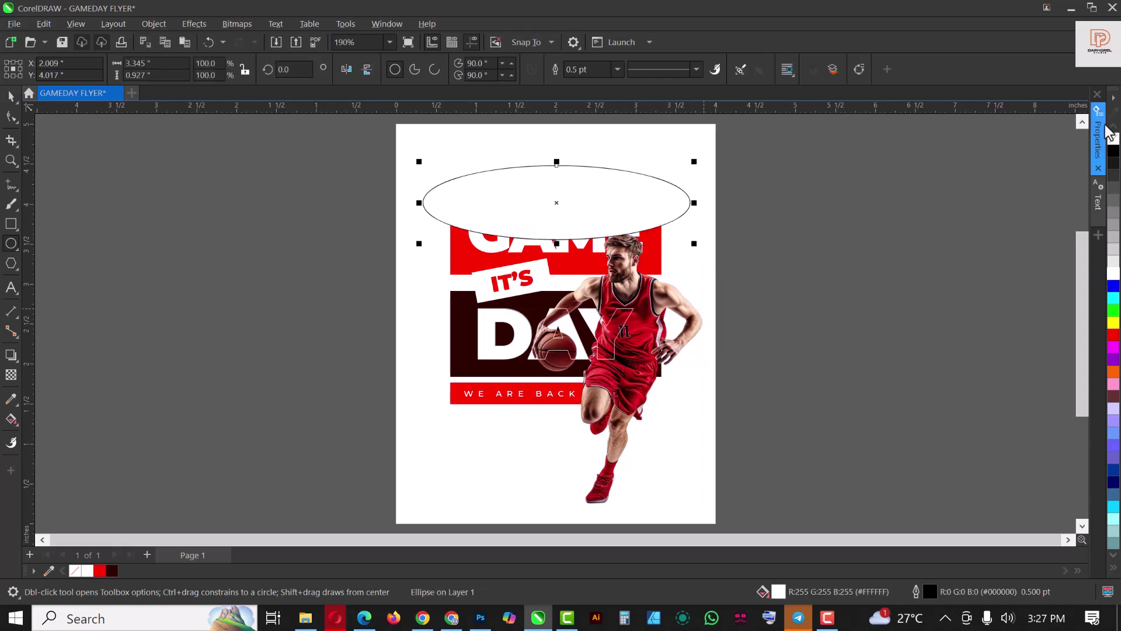
pyautogui.rightClick(1114, 140)
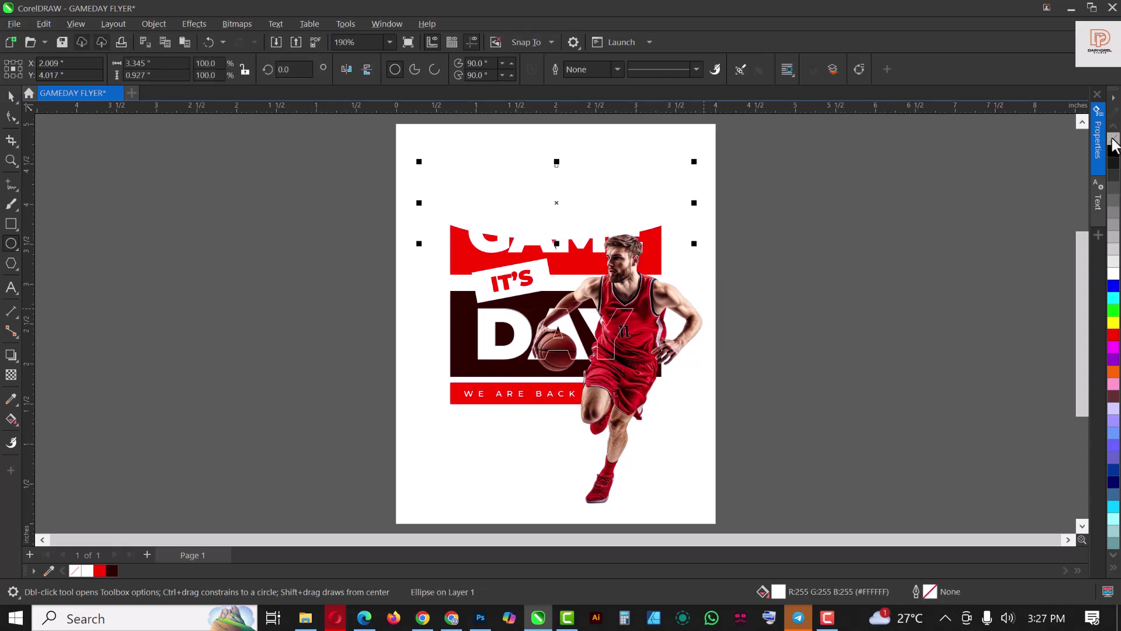
# - Fade the white ellipse upward with a linear transparency and convert it to a 300 dpi RGB bitmap with a transparent background
pyautogui.click(12, 375)
pyautogui.moveTo(539, 234); pyautogui.dragTo(540, 188)
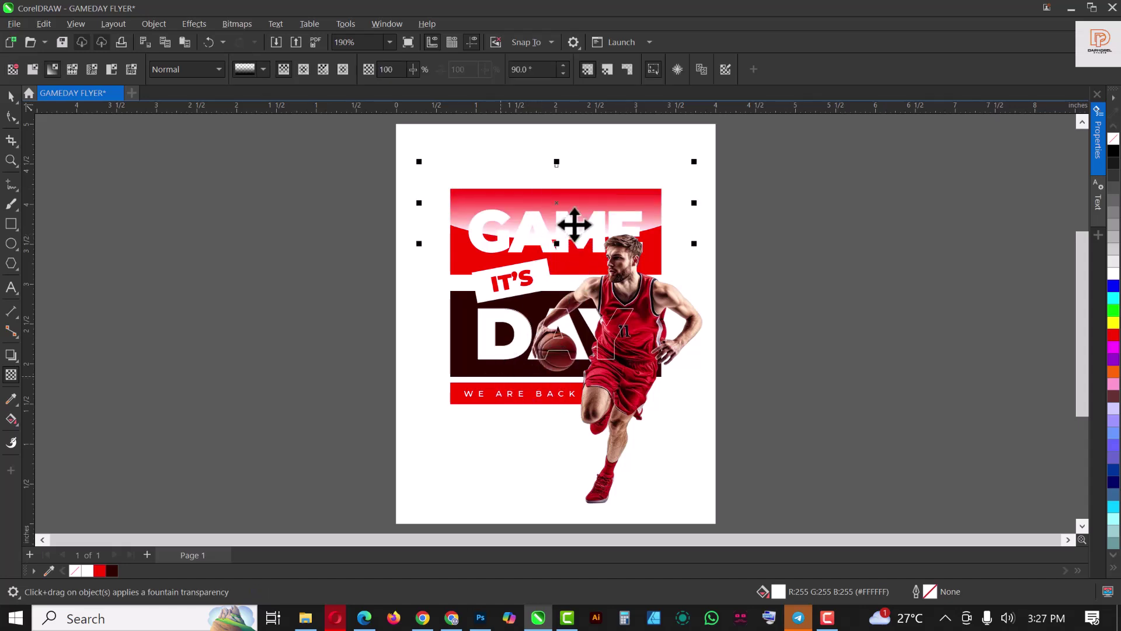
pyautogui.press('space')
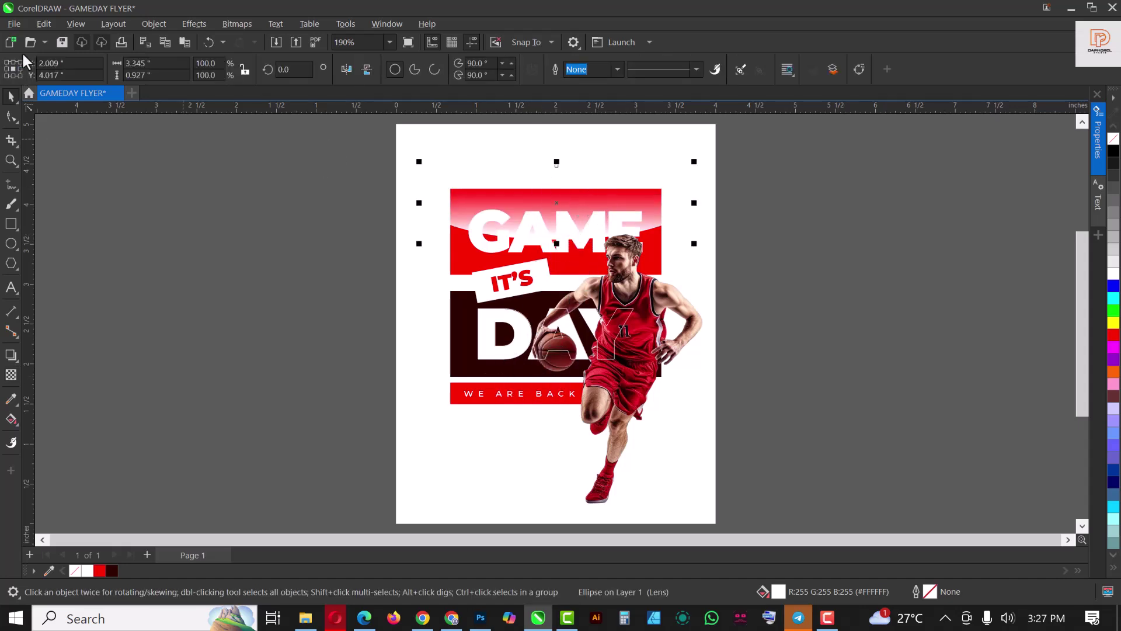
pyautogui.click(235, 21)
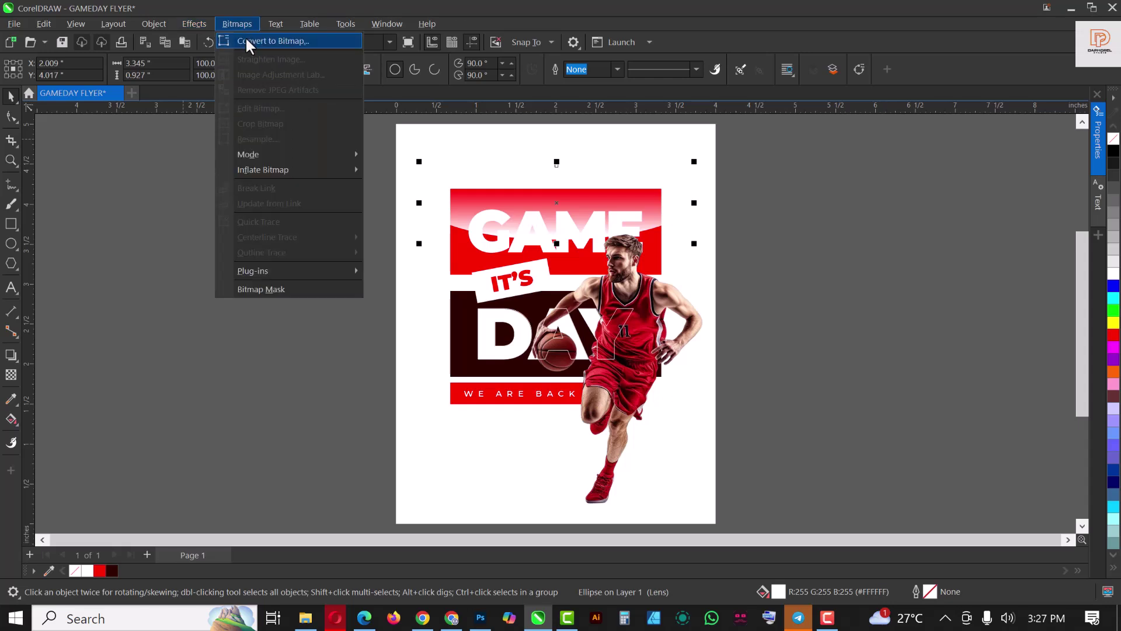
pyautogui.click(245, 36)
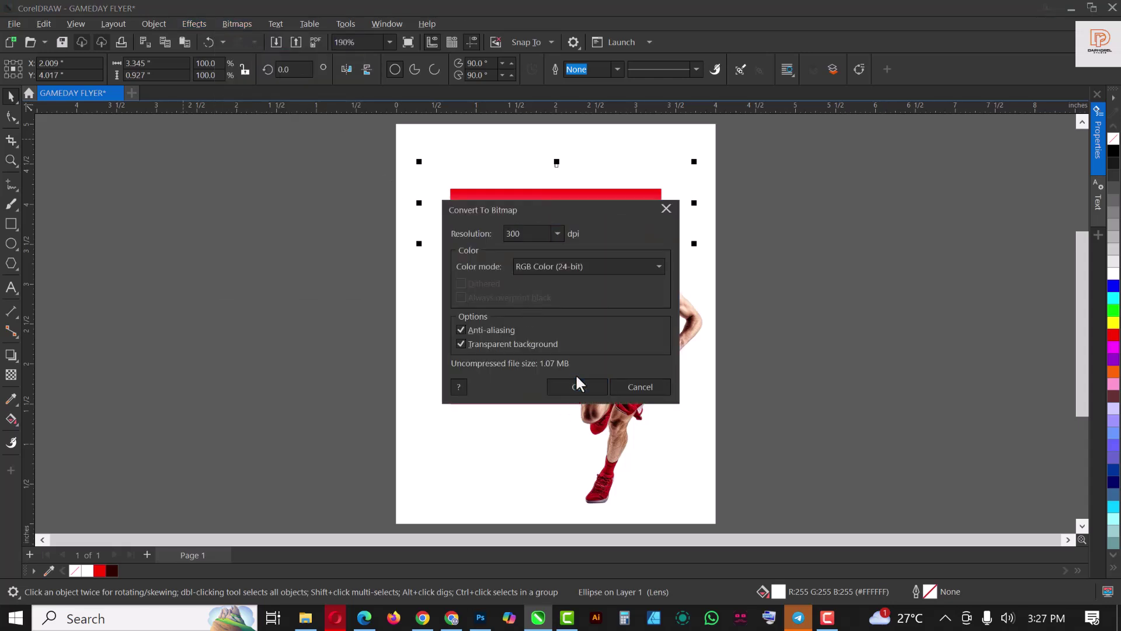
pyautogui.click(577, 387)
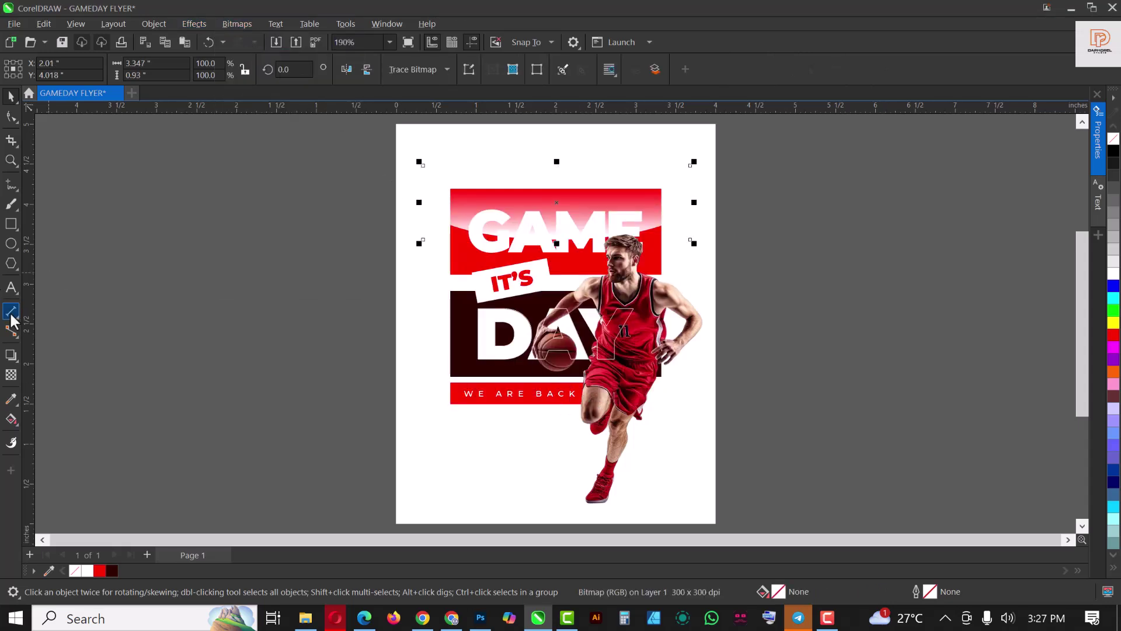
# - Apply a uniform transparency of 50 to the ellipse bitmap and move it off the page beside the flyer
pyautogui.click(11, 376)
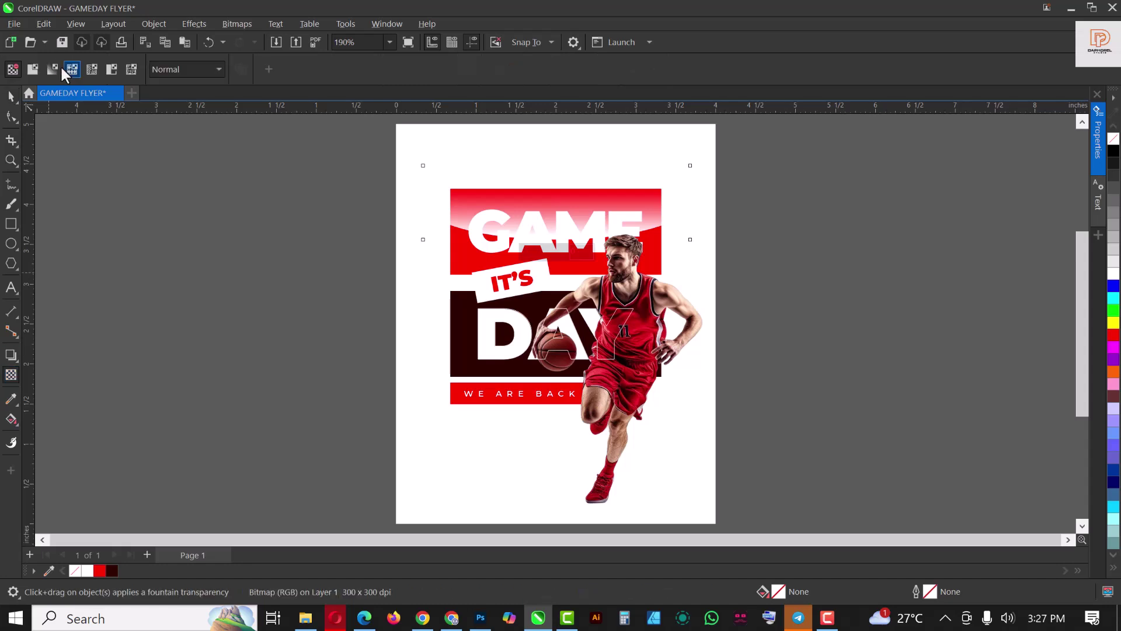
pyautogui.click(35, 67)
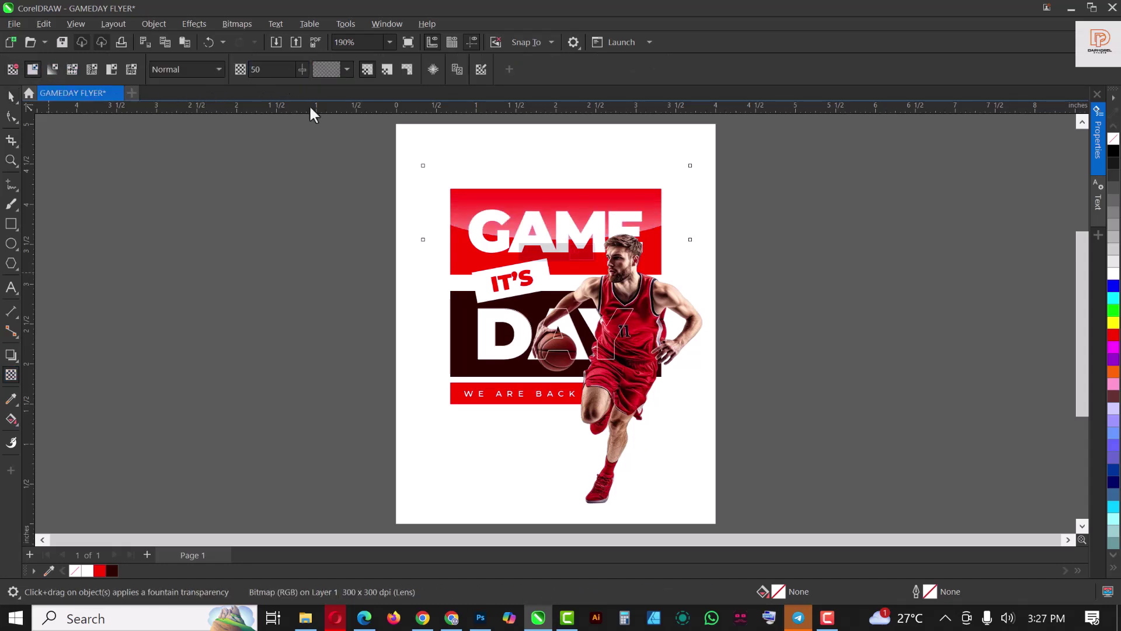
pyautogui.press('space')
pyautogui.moveTo(584, 211); pyautogui.dragTo(899, 185)
# - Ungroup the GAME block and select its red rectangle on its own
pyautogui.click(471, 235)
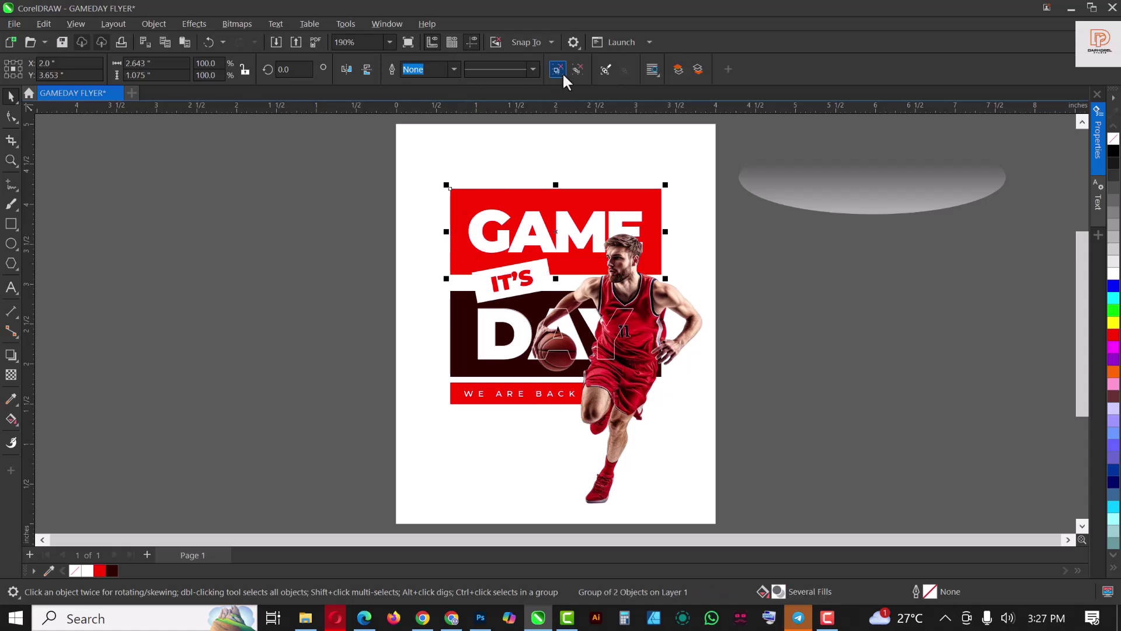
pyautogui.click(578, 69)
pyautogui.click(320, 232)
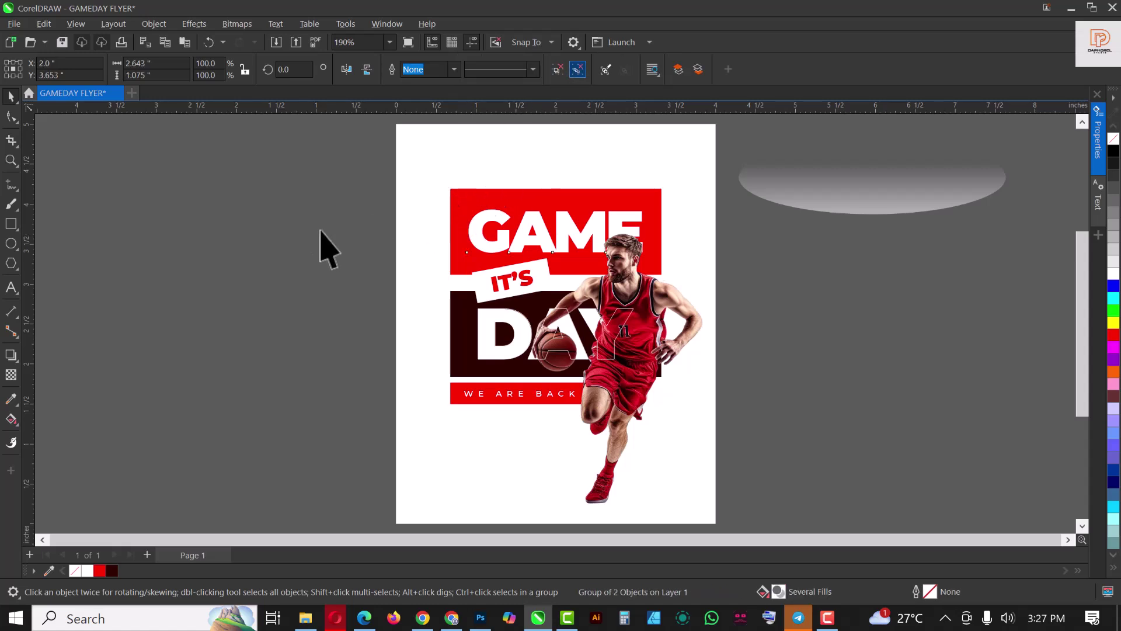
pyautogui.click(473, 225)
pyautogui.click(455, 195)
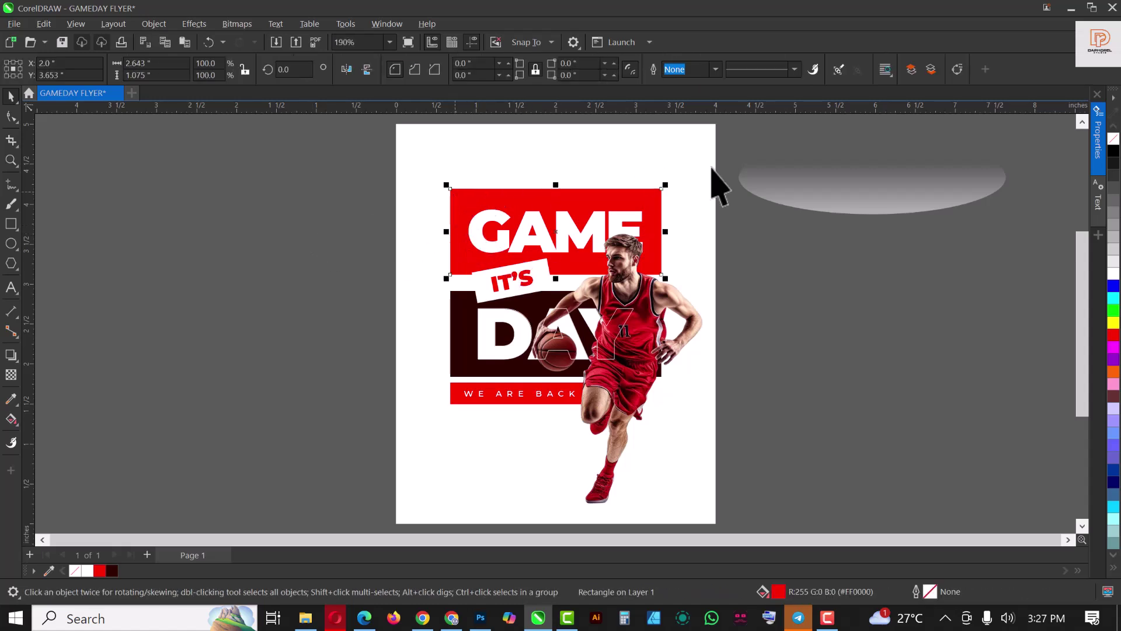
# - PowerClip the faded ellipse bitmap inside the red rectangle behind GAME
pyautogui.click(812, 196)
pyautogui.rightClick(810, 186)
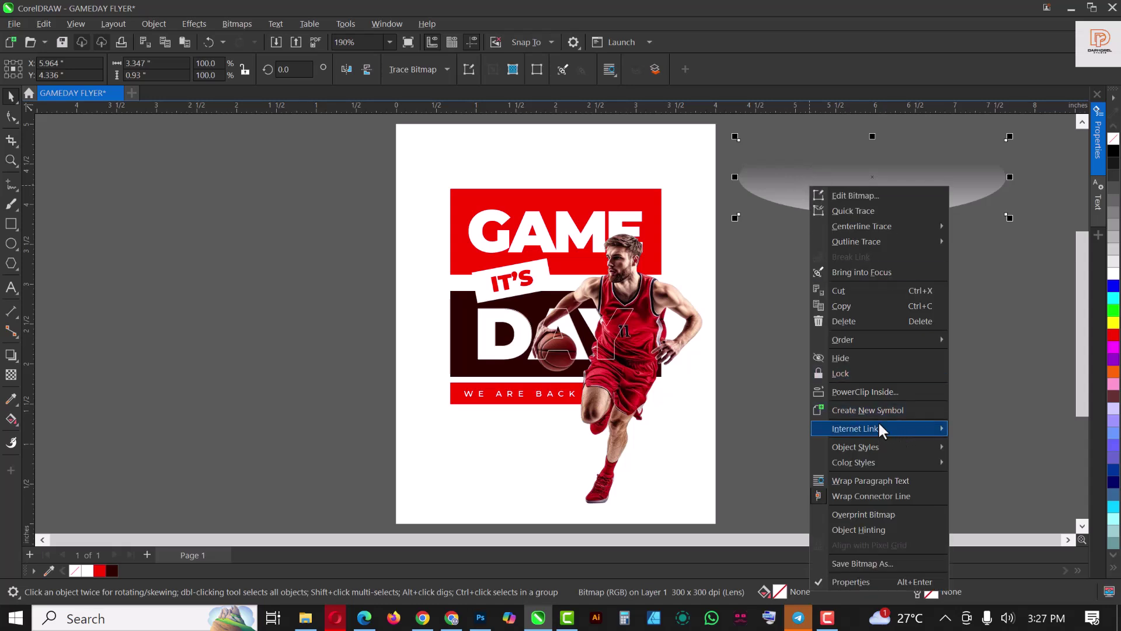
pyautogui.click(865, 392)
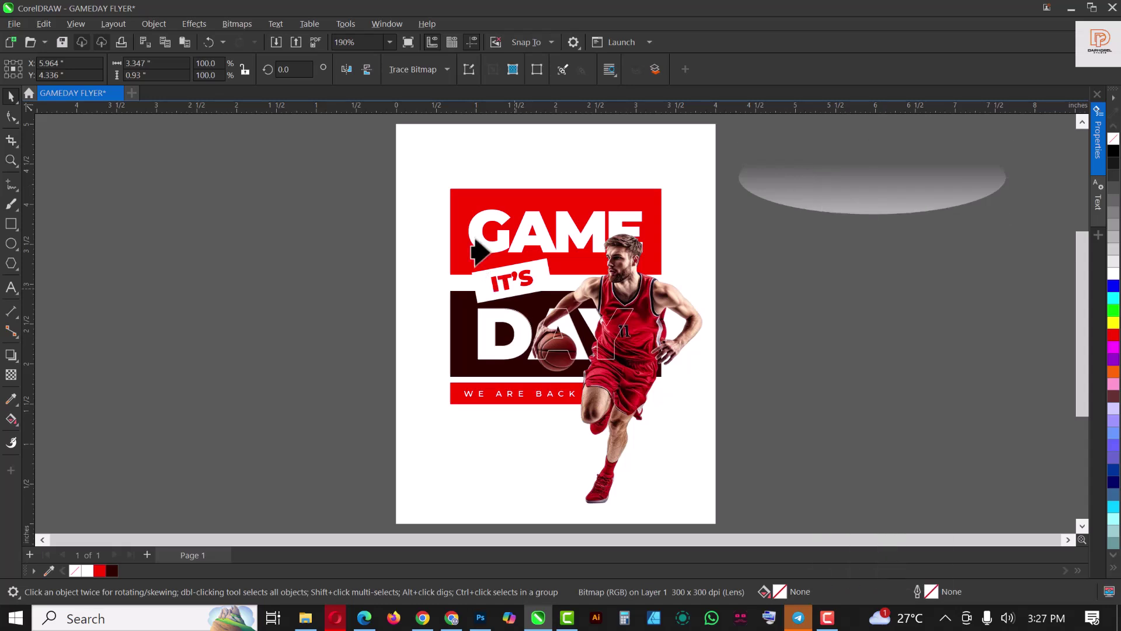
pyautogui.click(455, 214)
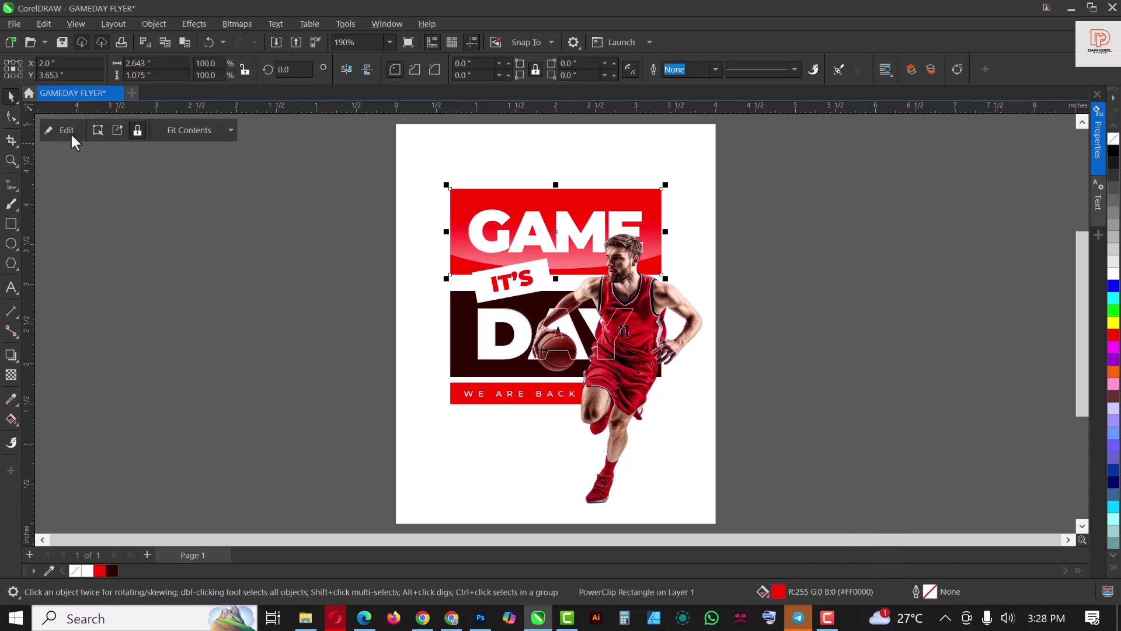
# - Edit the red rectangle's PowerClip contents, moving the ellipse up to about Y 4.118 inches as a gloss along the upper edge
pyautogui.doubleClick(458, 214)
pyautogui.click(482, 251)
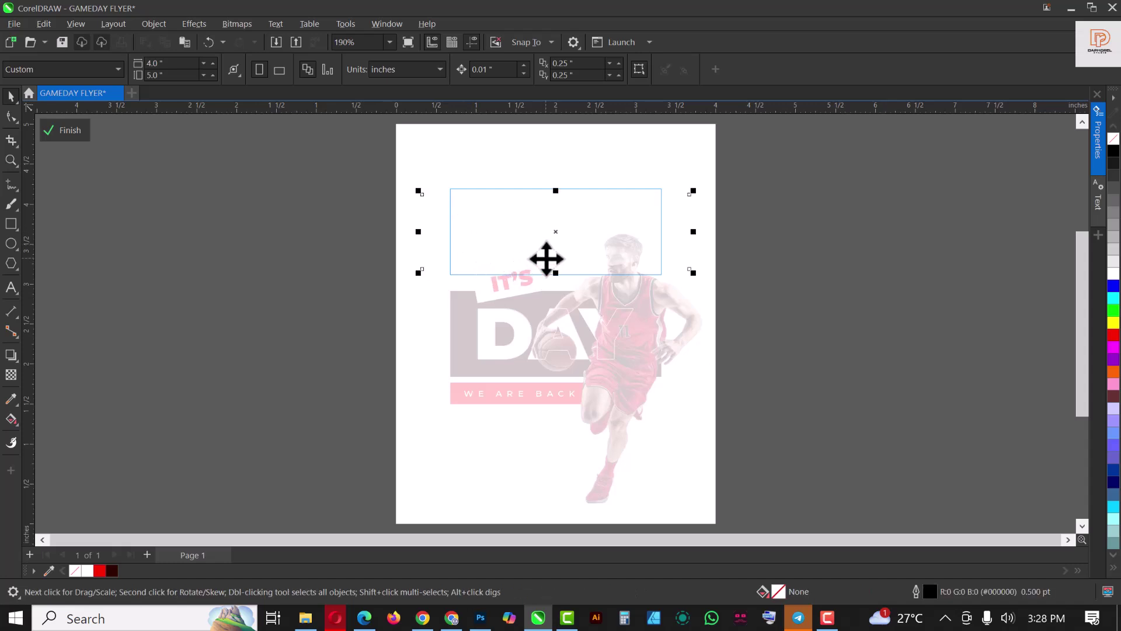
pyautogui.moveTo(546, 254)
pyautogui.mouseDown()
pyautogui.moveTo(546, 221)
pyautogui.moveTo(549, 238)
pyautogui.mouseUp()
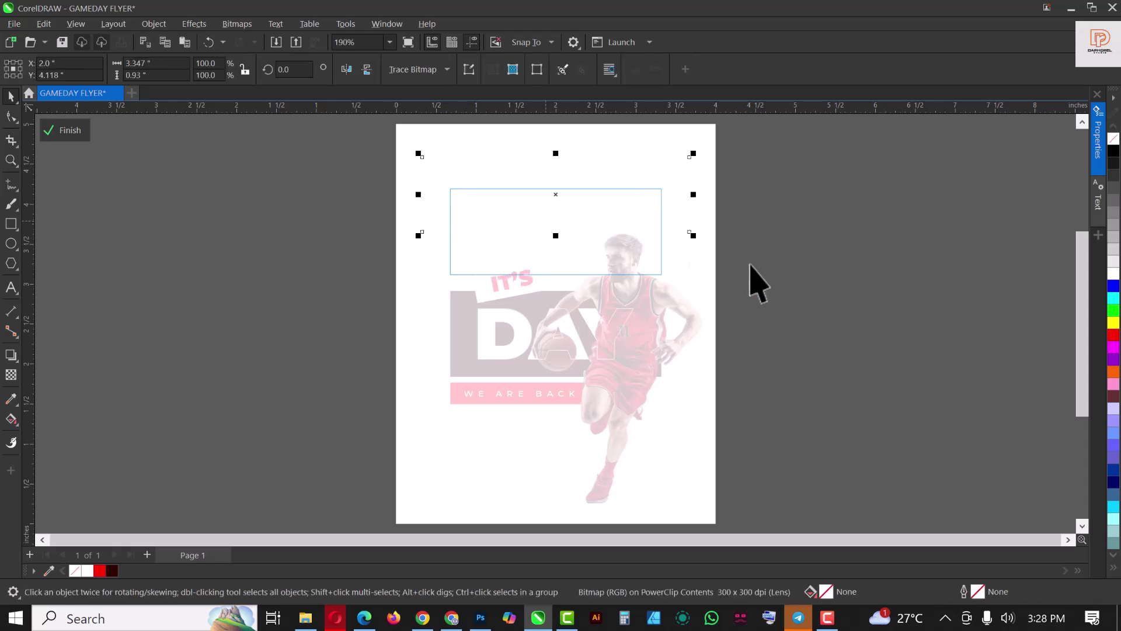
pyautogui.click(64, 130)
pyautogui.click(865, 270)
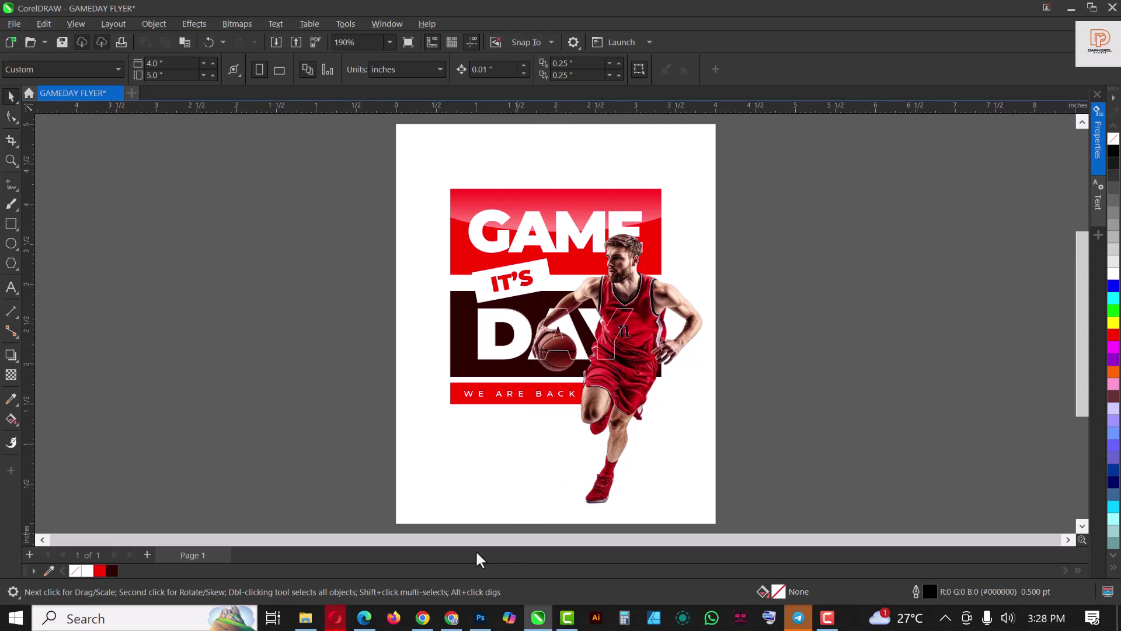
# - Bring the seven basketball team logos in from the file folder and place them in a row beneath the WE ARE BACK bar
pyautogui.click(305, 617)
pyautogui.moveTo(299, 155); pyautogui.dragTo(529, 444)
pyautogui.click(791, 330)
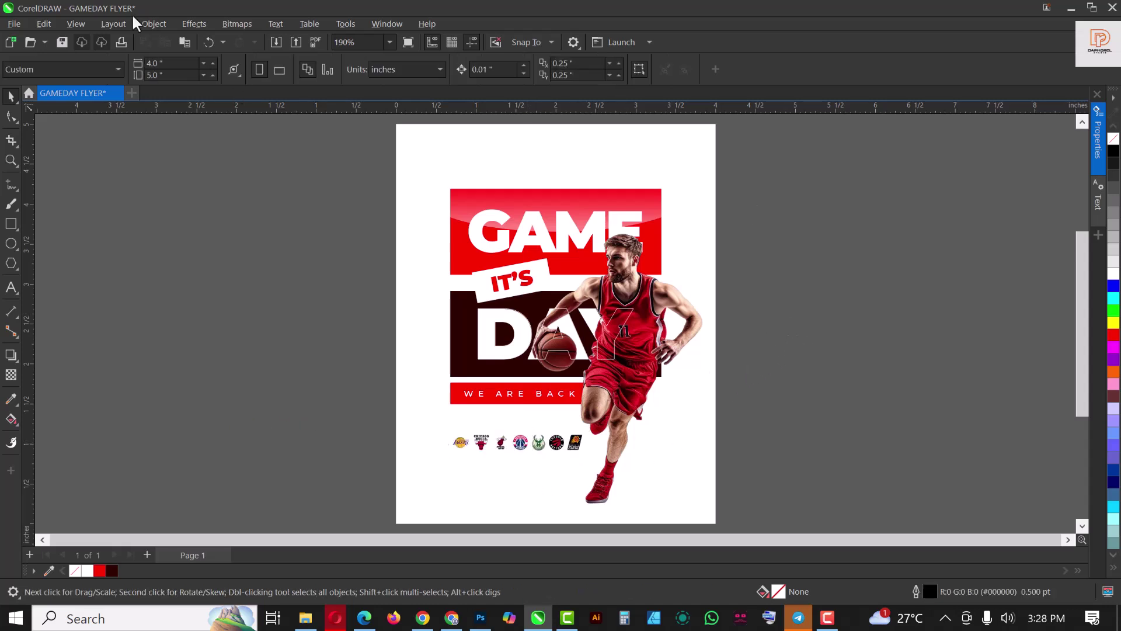
pyautogui.click(14, 24)
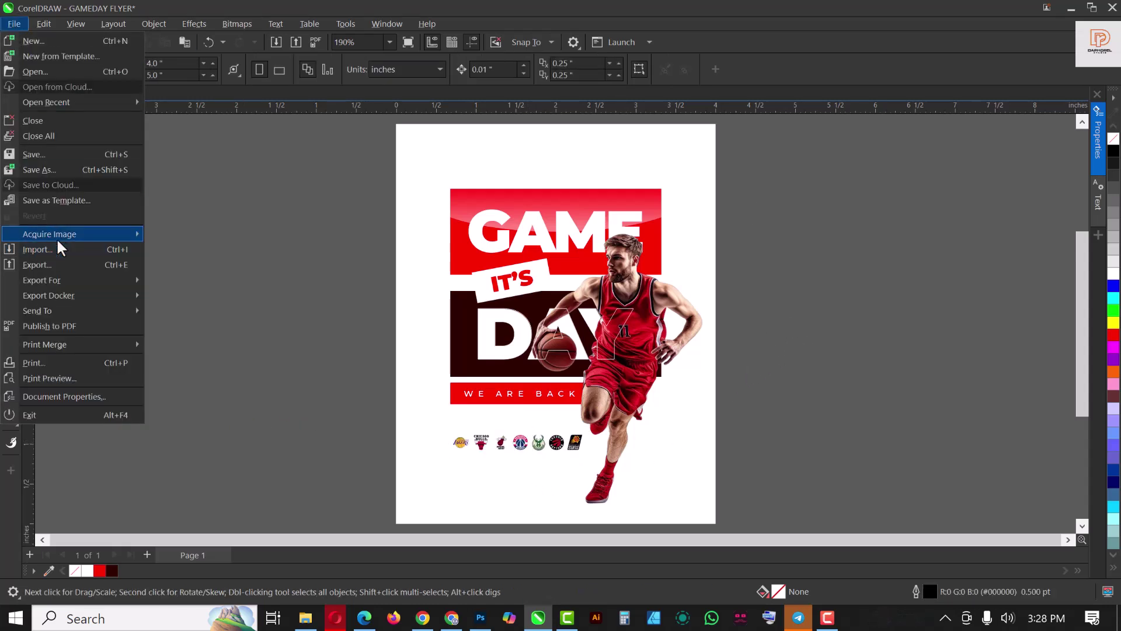
pyautogui.click(215, 212)
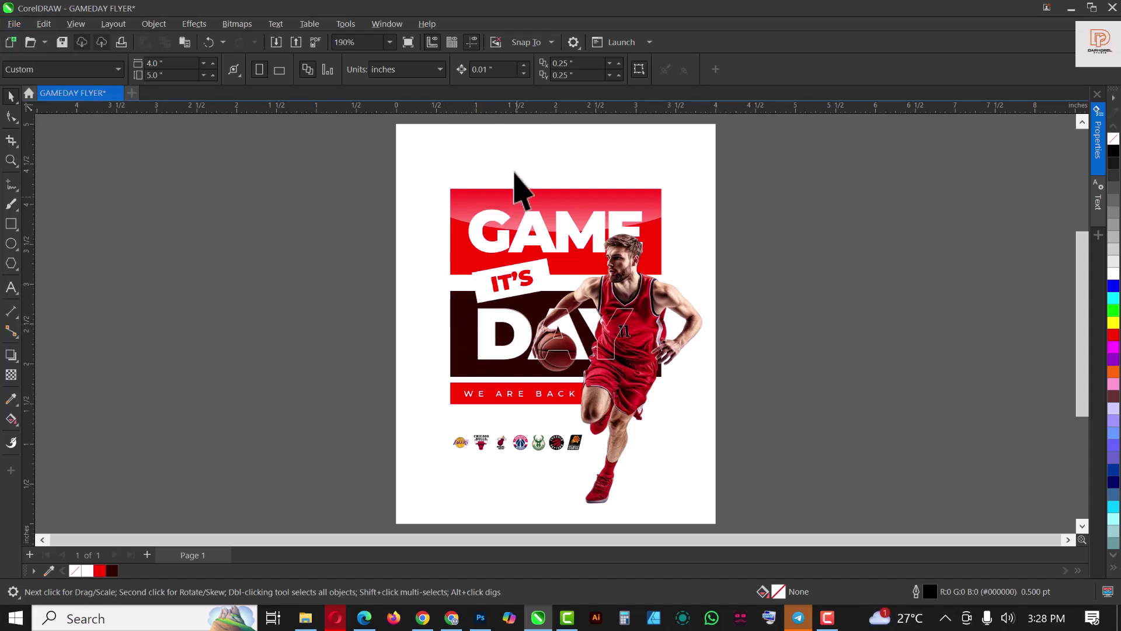
# - Draw a rectangle about 1.927 × 5.533 inches over the page's left side, filled red (255, 0, 0) with no outline
pyautogui.click(513, 145)
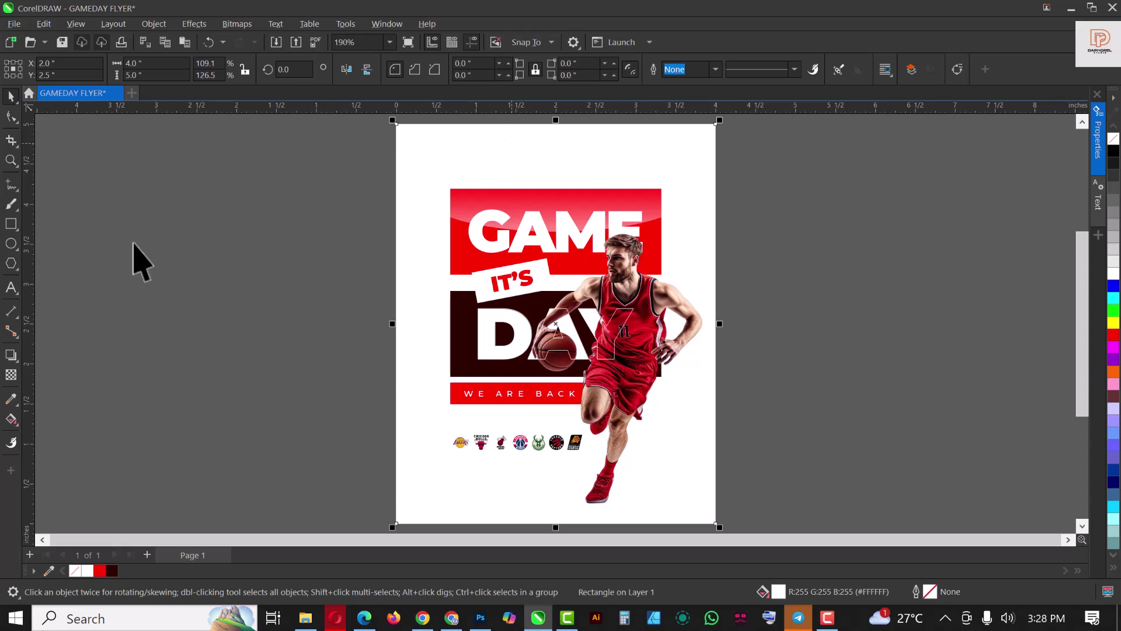
pyautogui.click(11, 228)
pyautogui.scroll(-2, 414, 222)
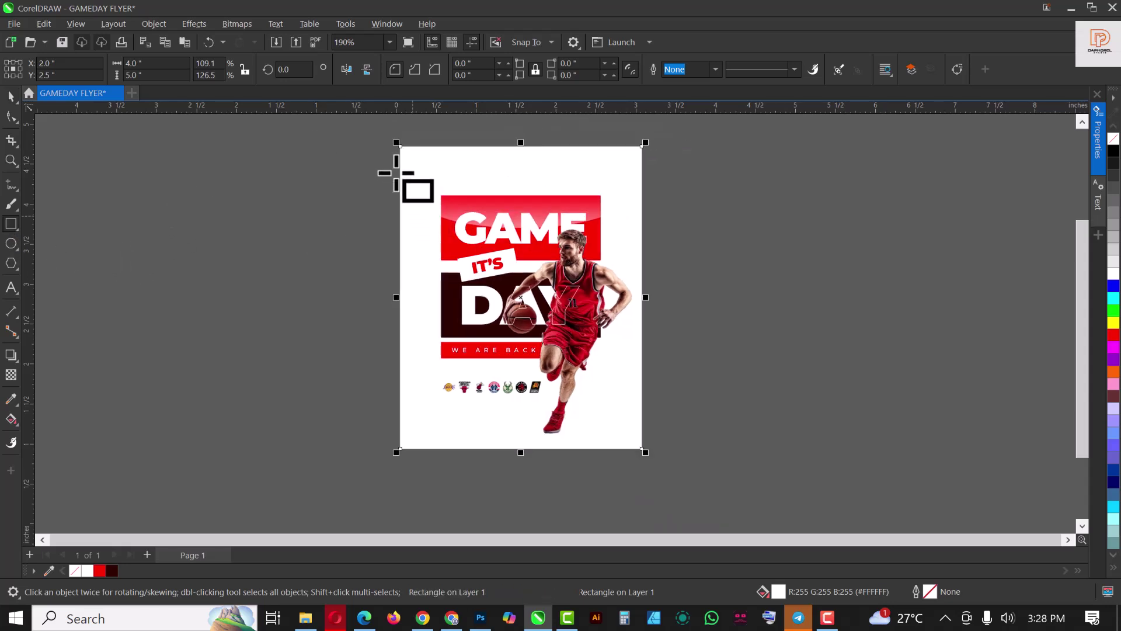
pyautogui.moveTo(387, 136); pyautogui.dragTo(503, 470)
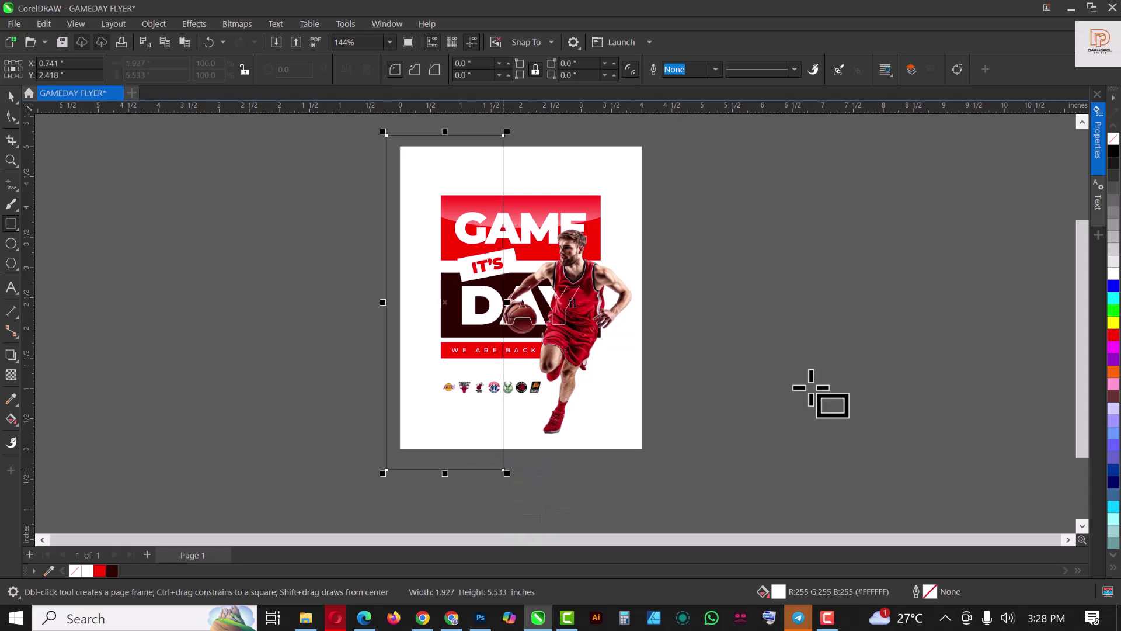
pyautogui.click(1114, 341)
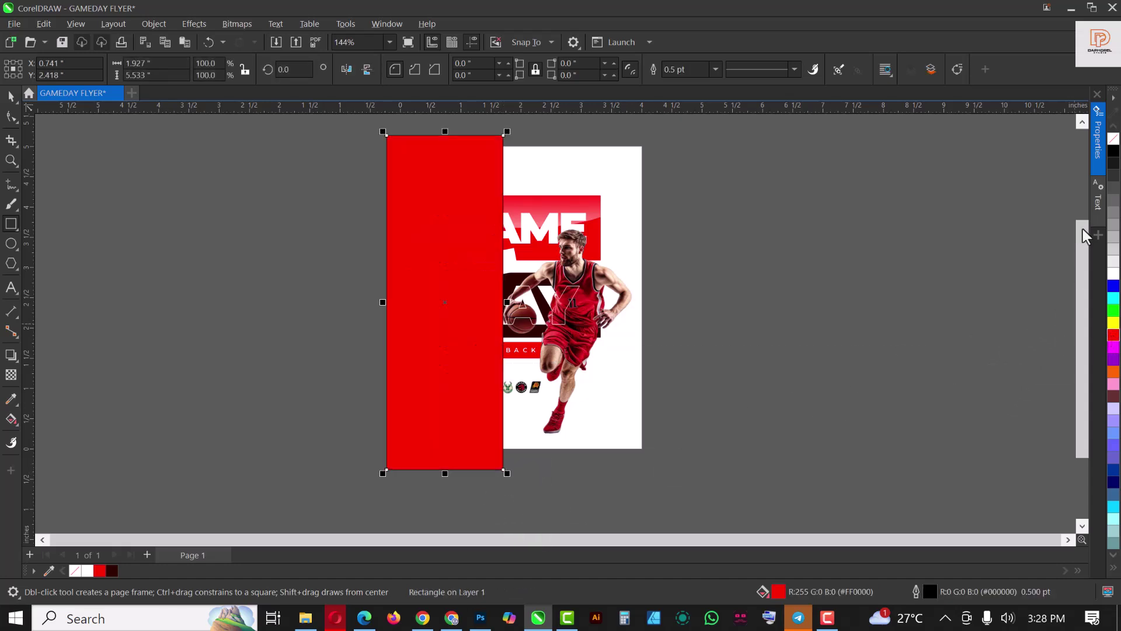
pyautogui.rightClick(1114, 139)
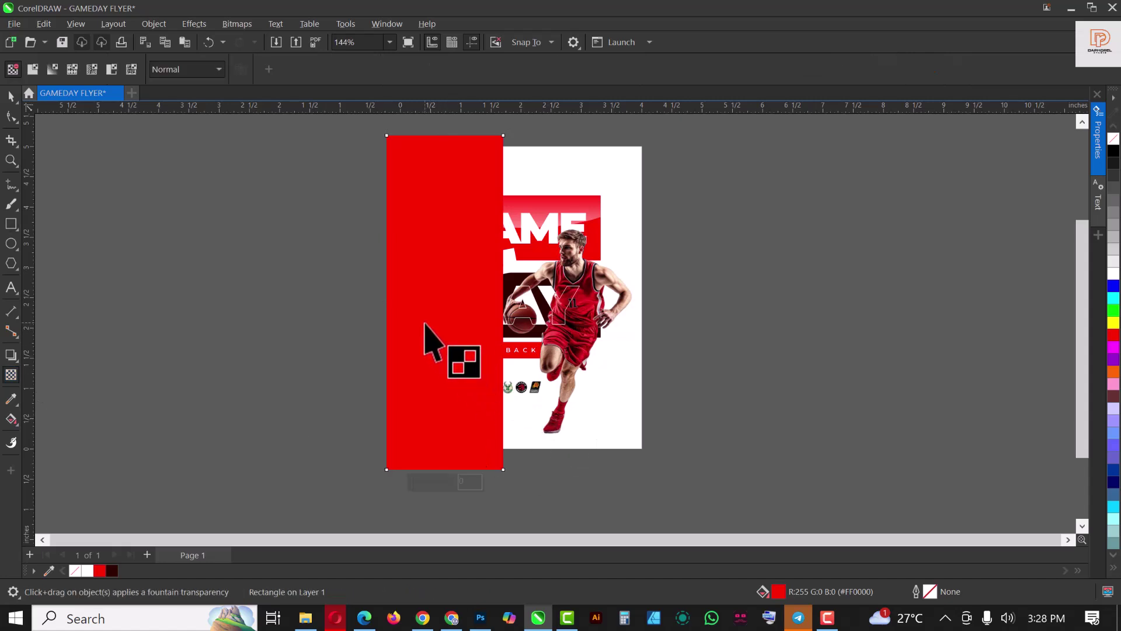
# - Fade the red rectangle out towards its right side with a linear fountain transparency and move it off the page to the right
pyautogui.moveTo(424, 321); pyautogui.dragTo(498, 323)
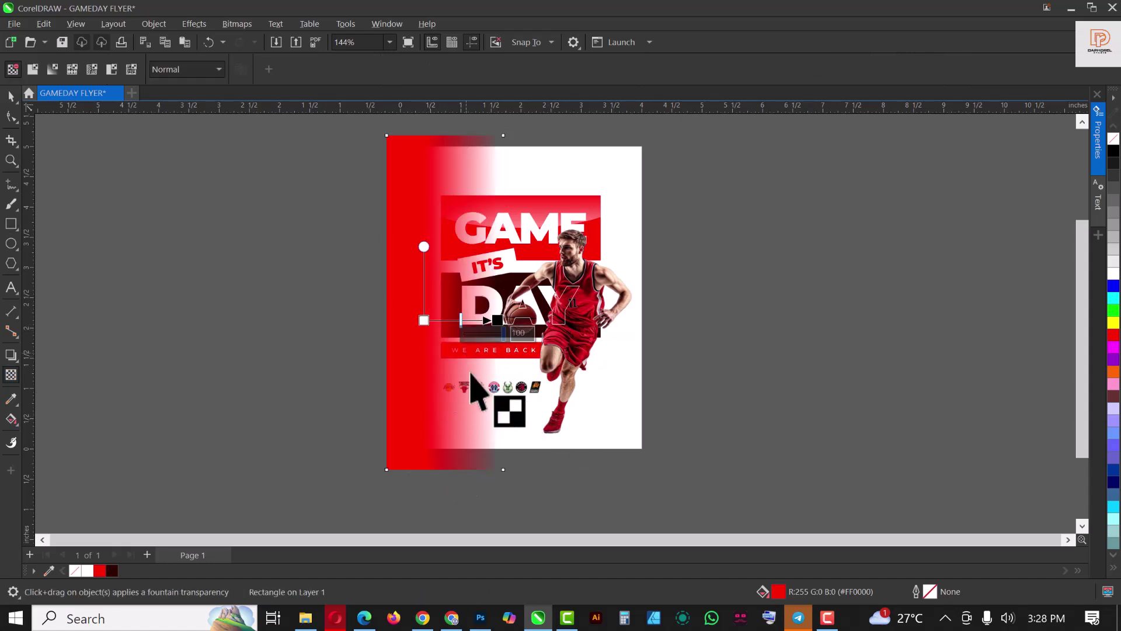
pyautogui.press('space')
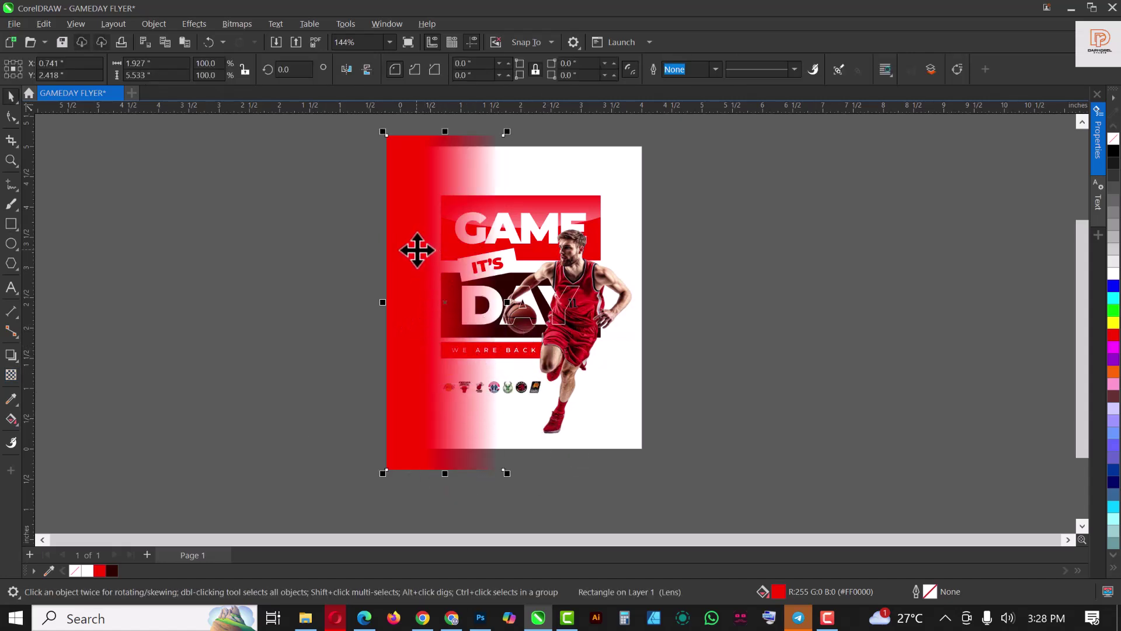
pyautogui.moveTo(417, 247); pyautogui.dragTo(813, 258)
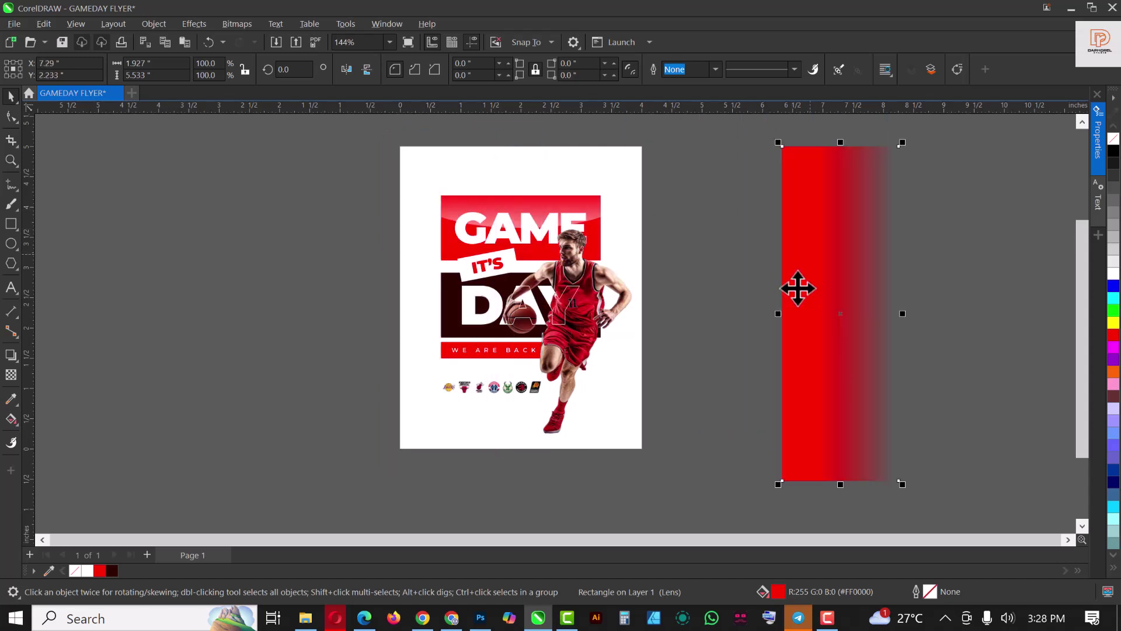
# - PowerClip the faded red rectangle inside the white page background rectangle
pyautogui.rightClick(823, 268)
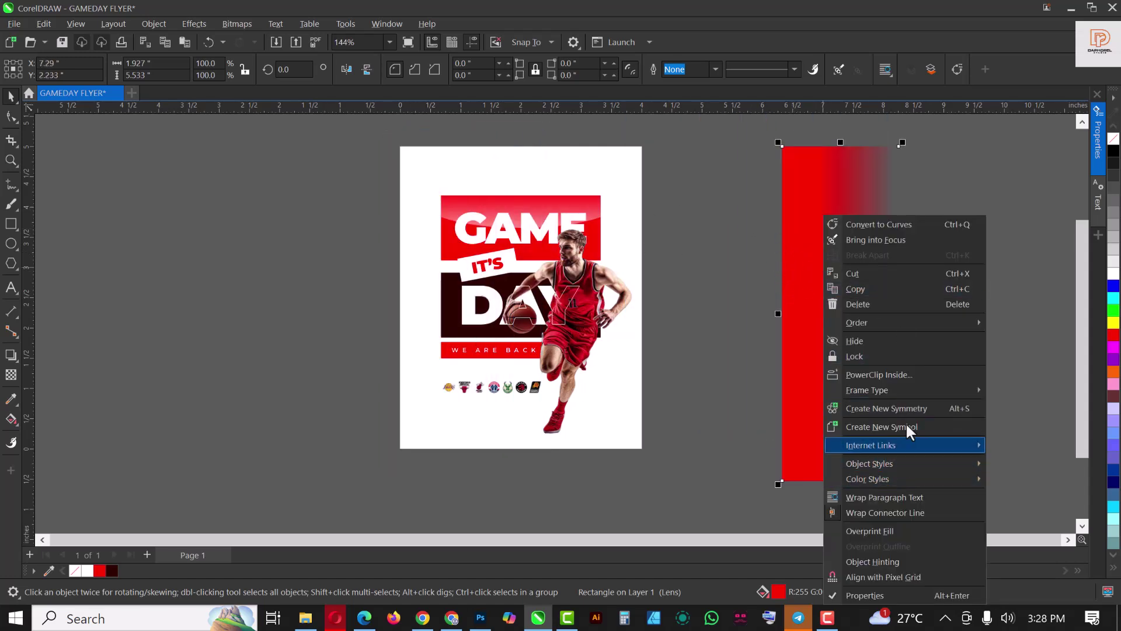
pyautogui.click(898, 375)
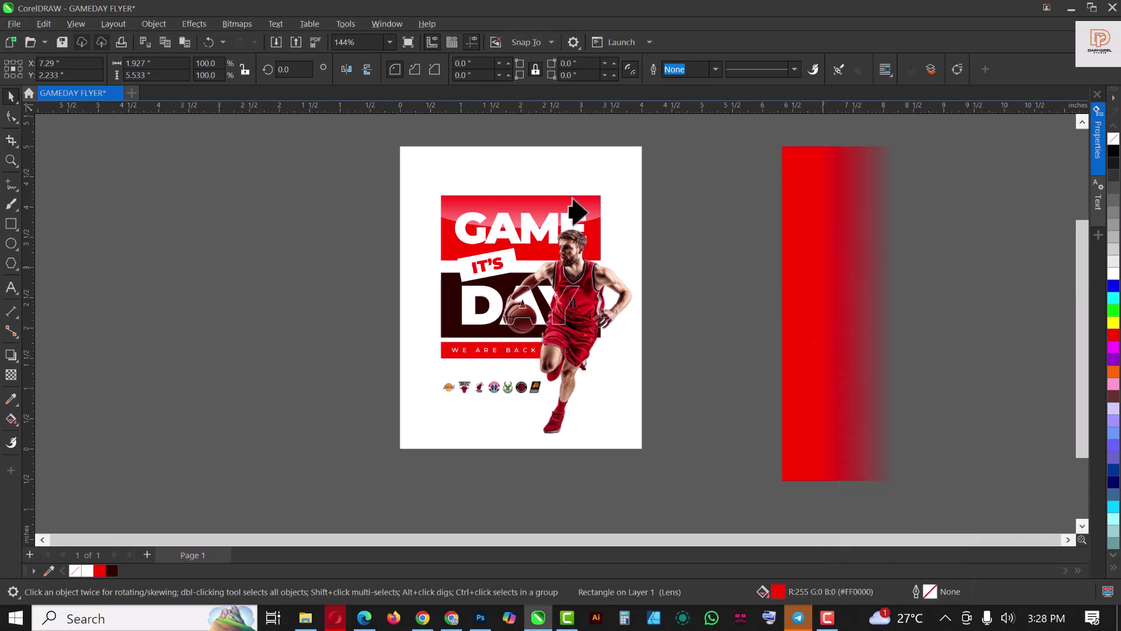
pyautogui.click(499, 157)
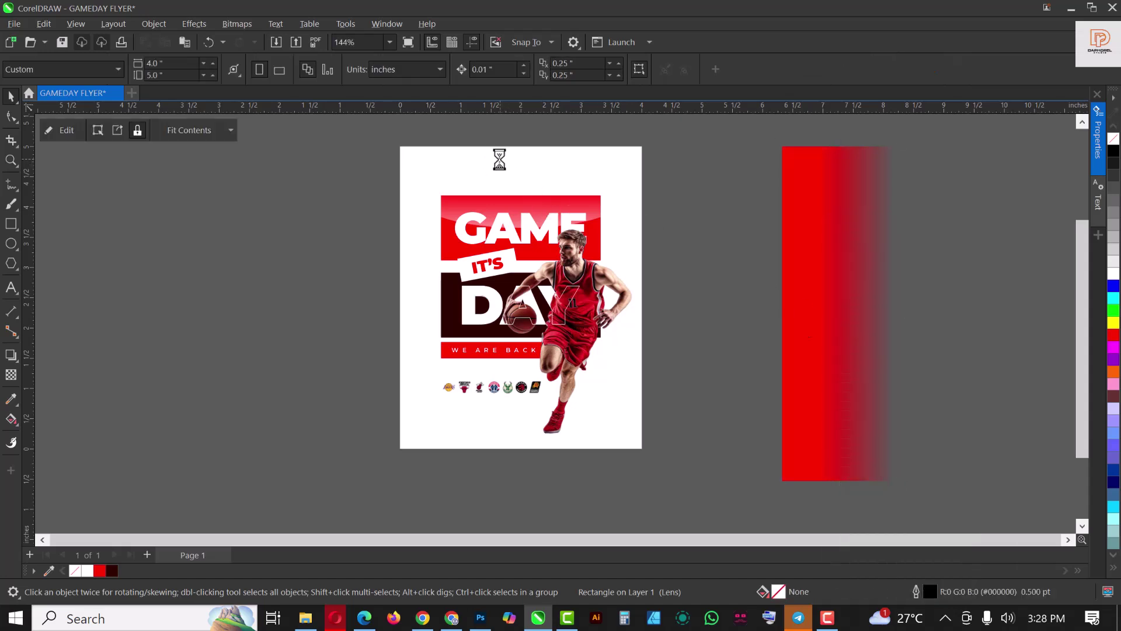
# - Edit the background's PowerClip contents, moving the faded red strip onto the page's left edge and widening it to about 2.09 inches
pyautogui.click(57, 135)
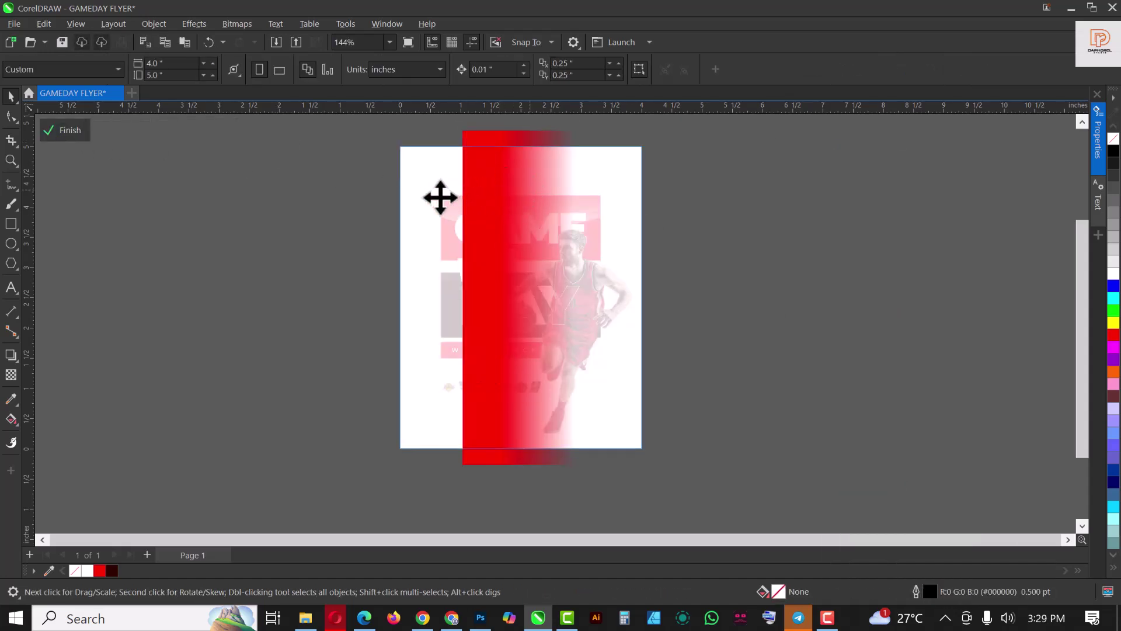
pyautogui.moveTo(530, 190); pyautogui.dragTo(423, 189)
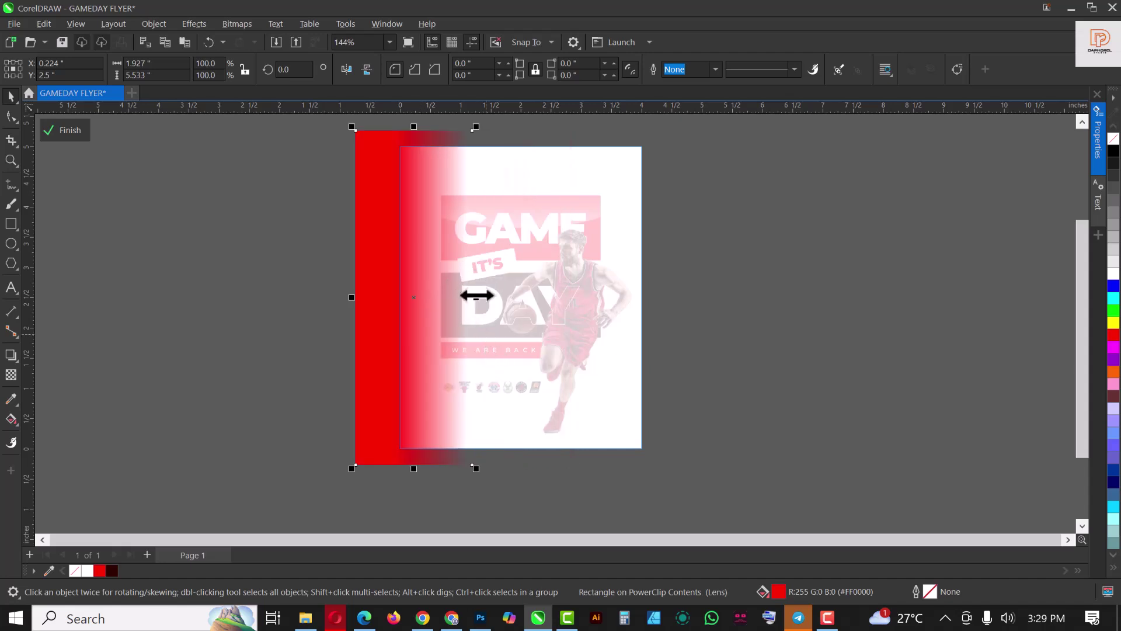
pyautogui.moveTo(477, 295); pyautogui.dragTo(485, 296)
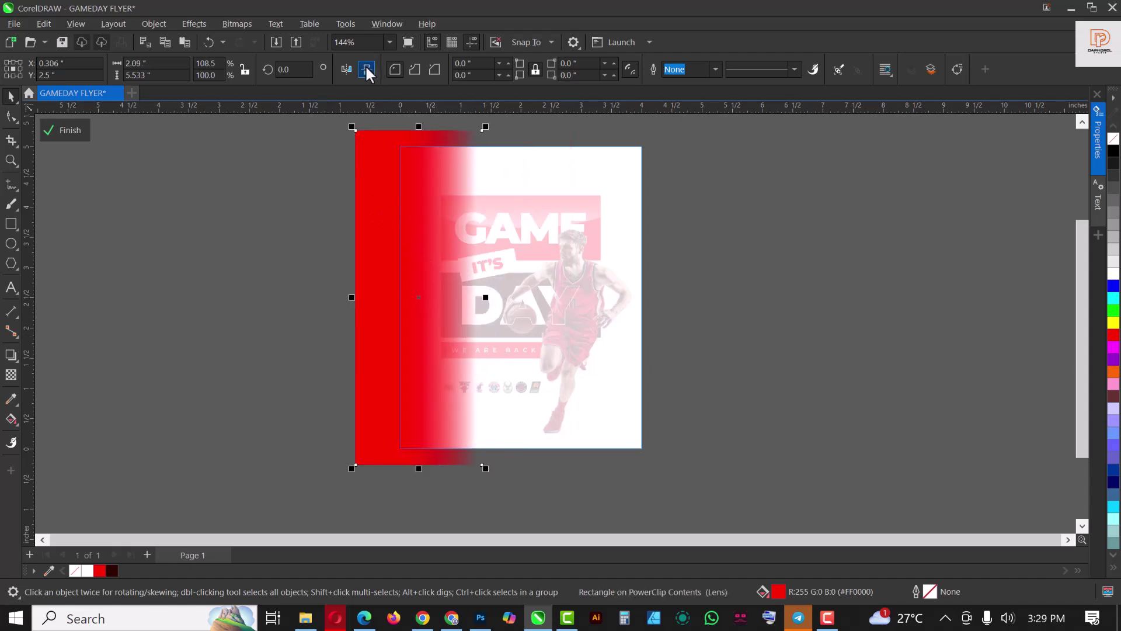
# - Place a horizontally mirrored copy of the red strip on the page's right edge and shift the left strip outward to about X 0.057 inches
pyautogui.click(346, 69)
pyautogui.moveTo(423, 283); pyautogui.dragTo(667, 327)
pyautogui.click(409, 311)
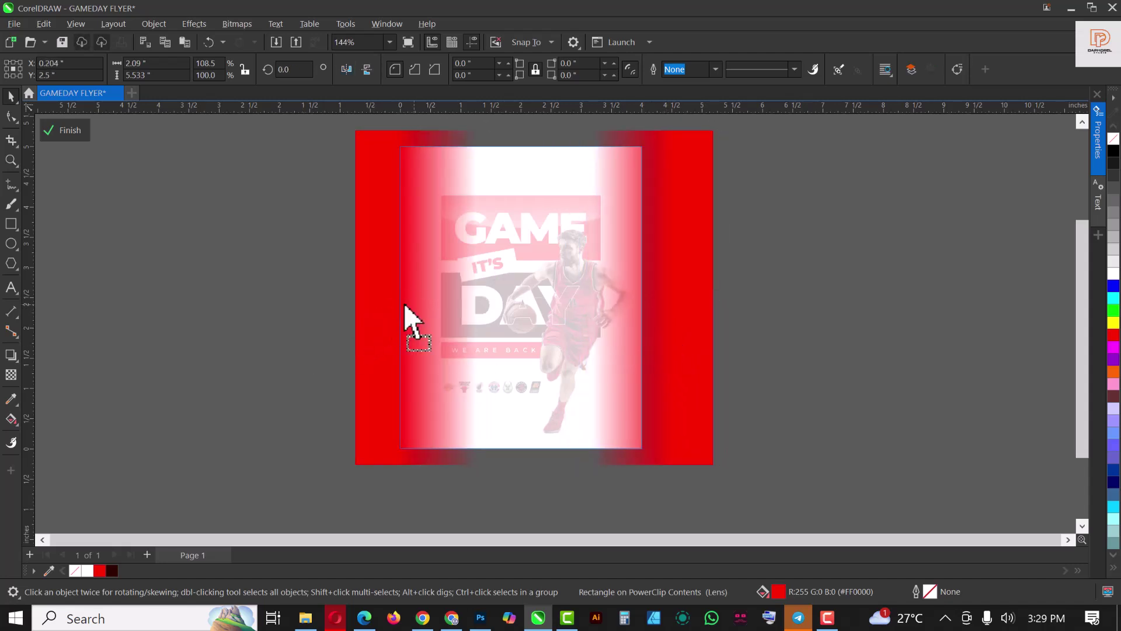
pyautogui.moveTo(404, 302); pyautogui.dragTo(389, 302)
pyautogui.click(69, 132)
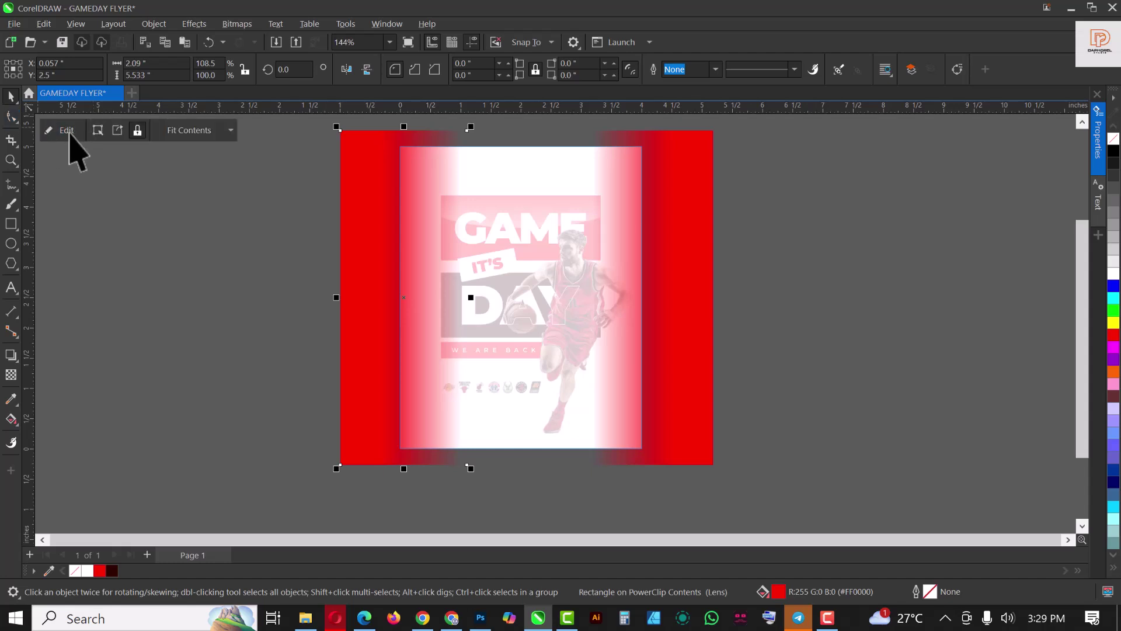
pyautogui.click(767, 206)
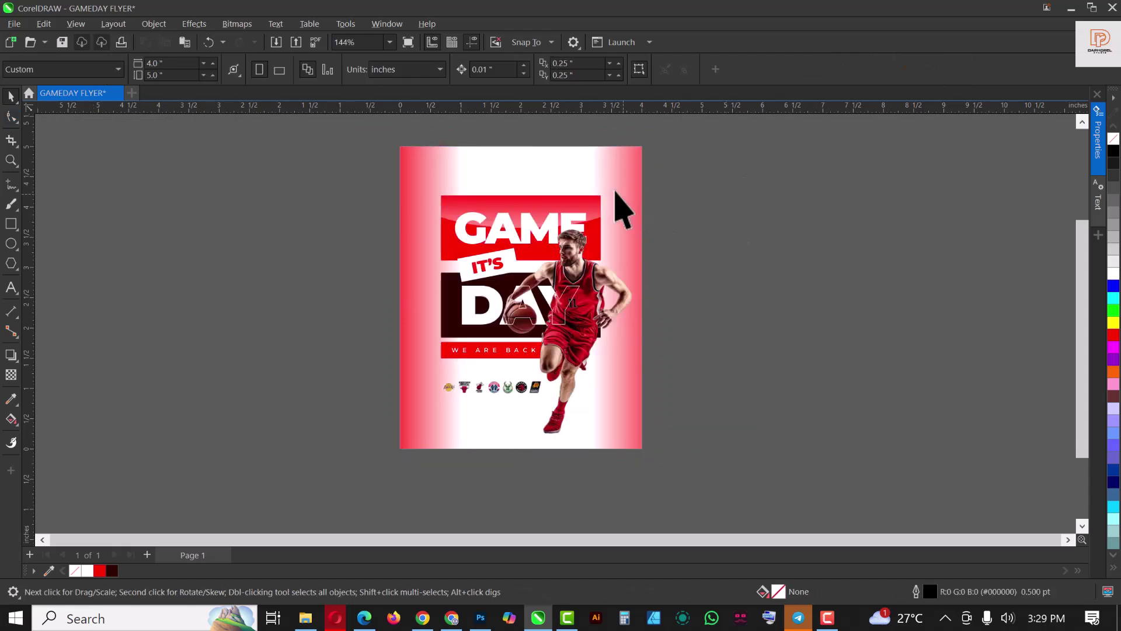
# - Edit the background's PowerClip contents again, moving the right strip out to about X 4.367 inches and the left strip to about X -0.137 inches
pyautogui.click(608, 181)
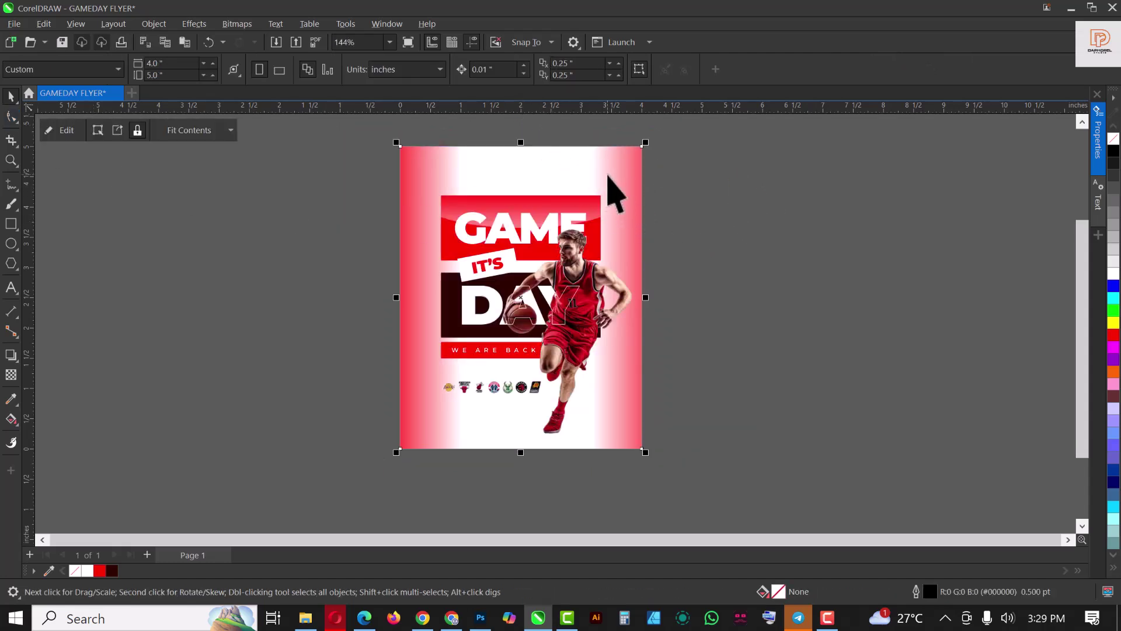
pyautogui.keyDown('ctrl'); pyautogui.click(624, 271); pyautogui.keyUp('ctrl')
pyautogui.moveTo(666, 214); pyautogui.dragTo(679, 213)
pyautogui.keyDown('ctrl'); pyautogui.click(388, 296); pyautogui.keyUp('ctrl')
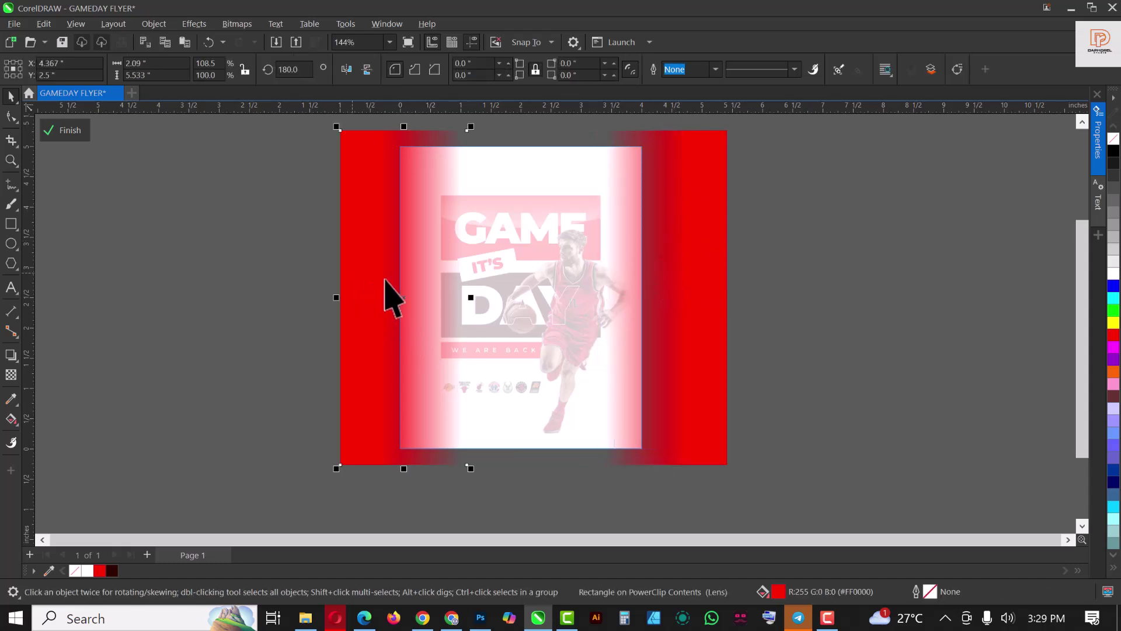
pyautogui.moveTo(388, 296); pyautogui.dragTo(376, 296)
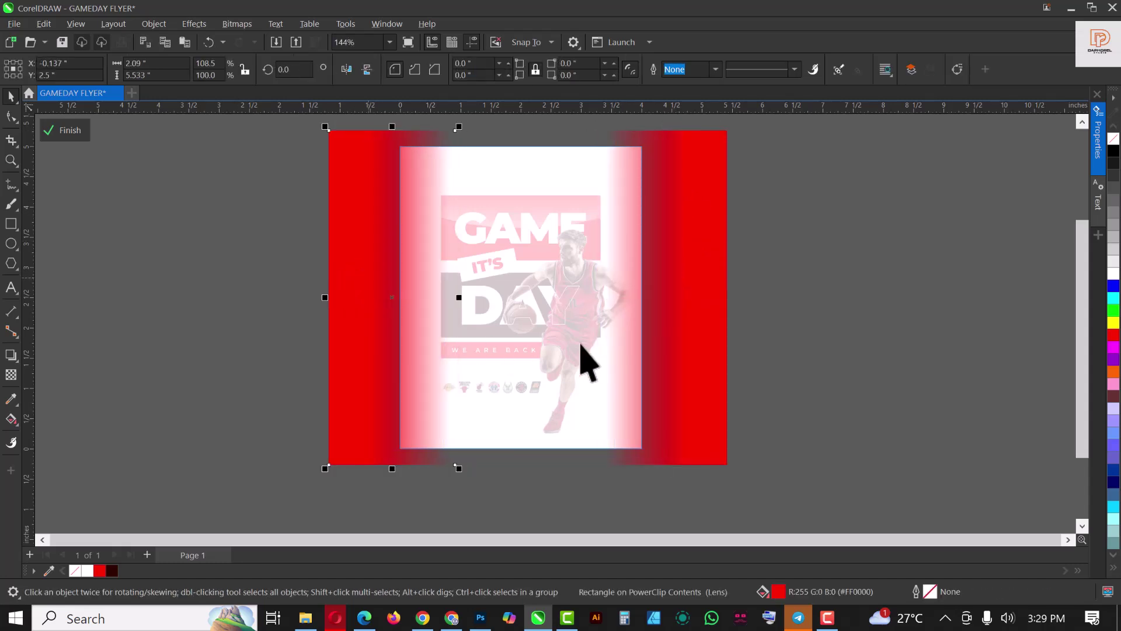
pyautogui.keyDown('ctrl'); pyautogui.click(917, 281); pyautogui.keyUp('ctrl')
pyautogui.press('Escape')
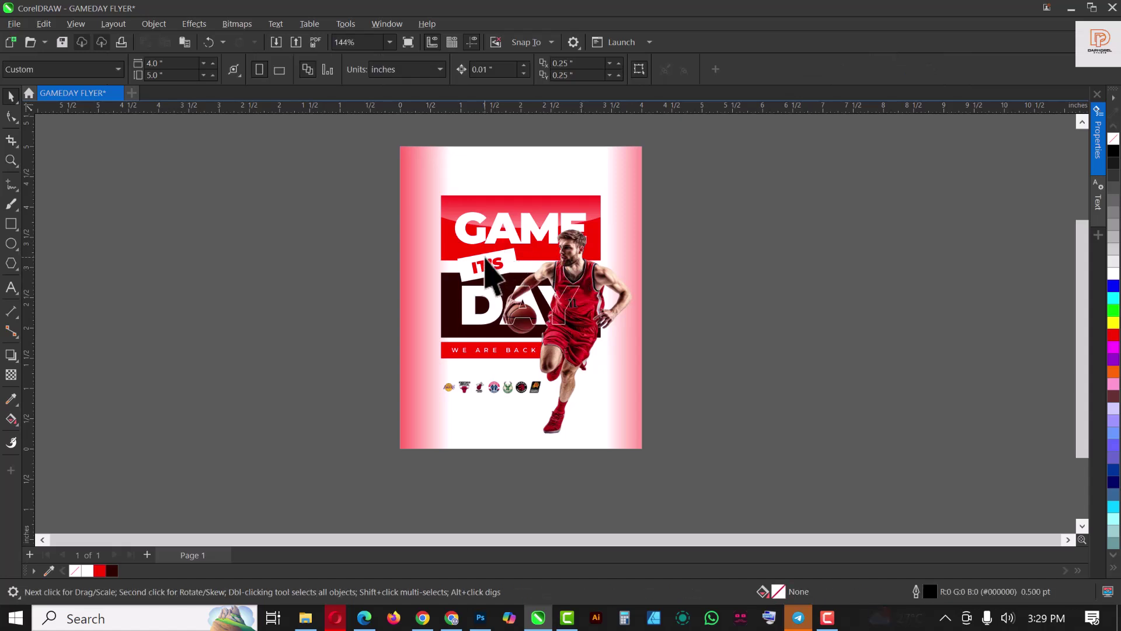
# - Add a drop shadow to the tilted white rectangle behind IT'S, cast from its left side across to its right edge
pyautogui.scroll(2, 503, 271)
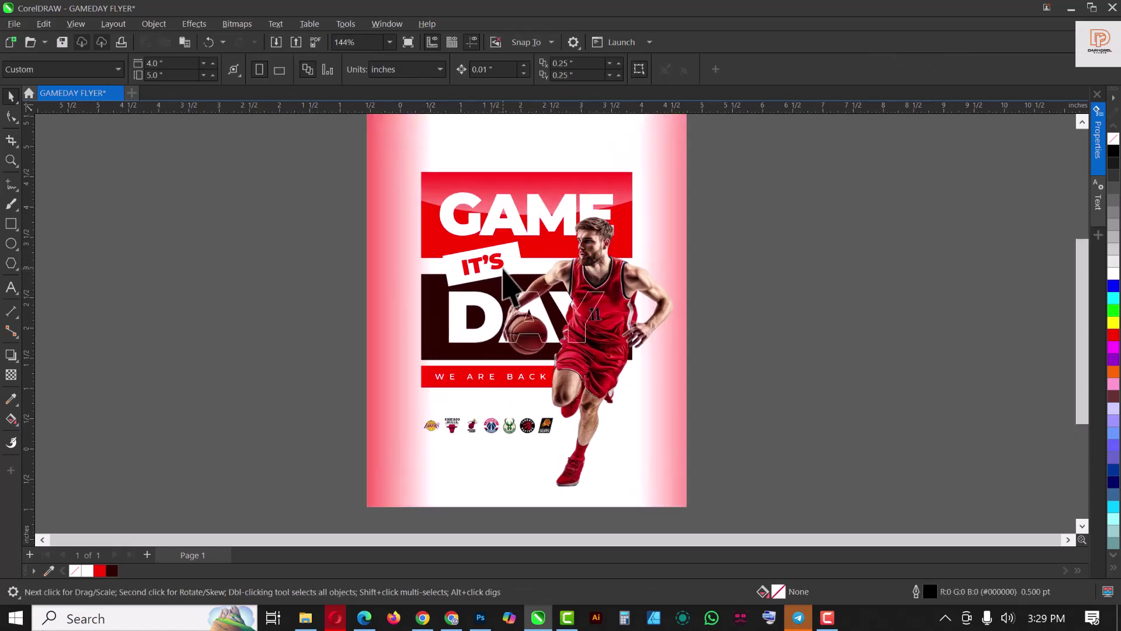
pyautogui.scroll(2, 502, 272)
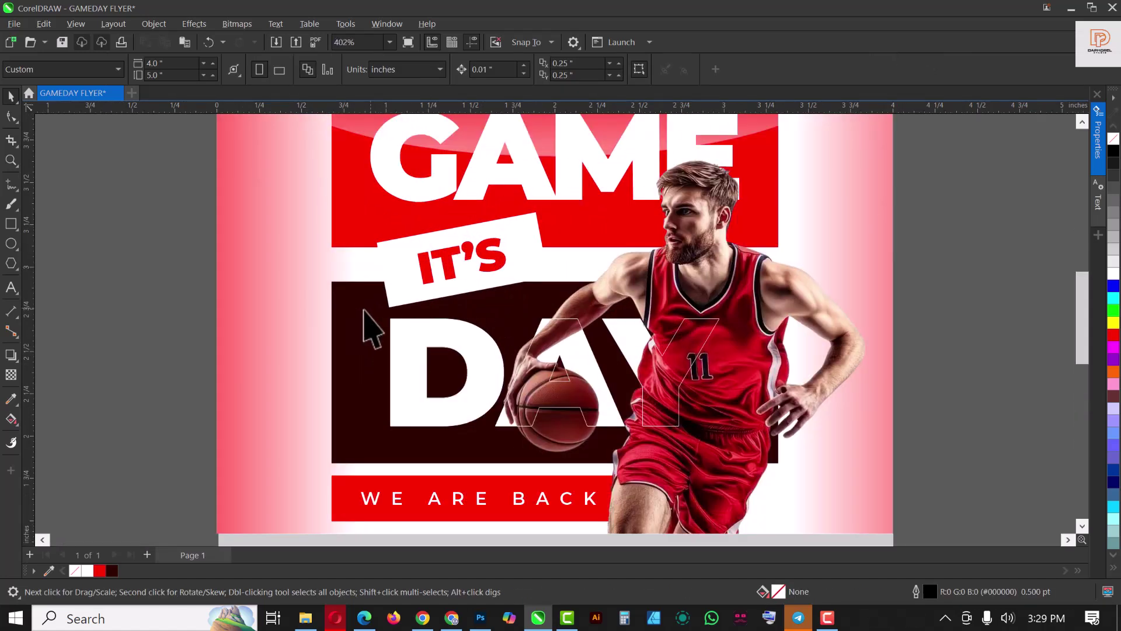
pyautogui.click(410, 248)
pyautogui.moveTo(411, 247); pyautogui.dragTo(352, 260)
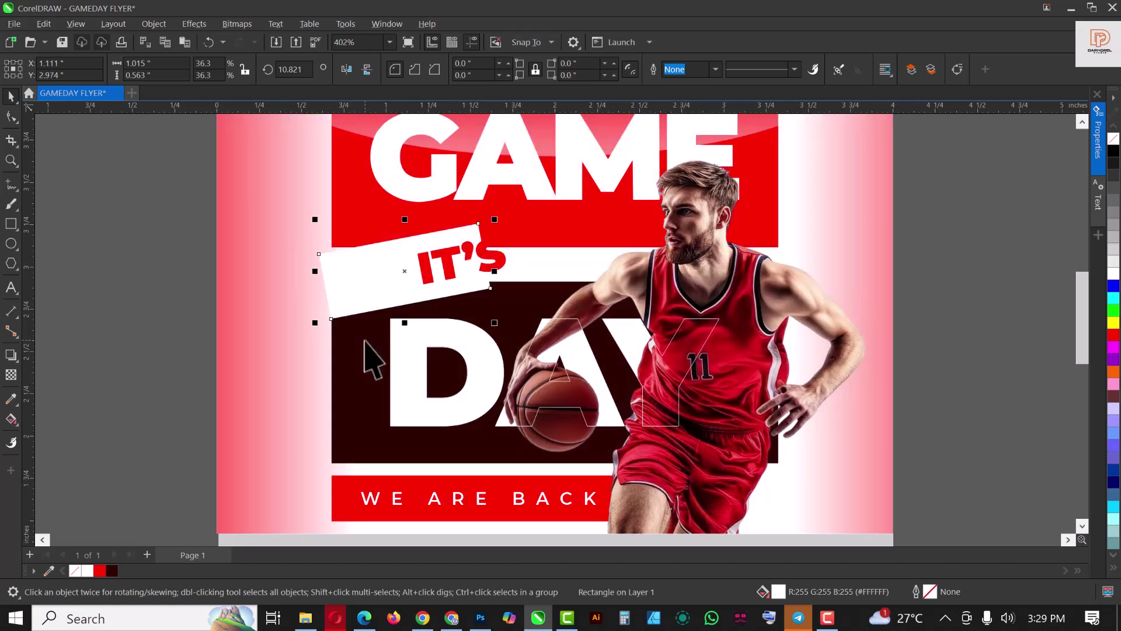
pyautogui.hotkey('ctrl', 'z')
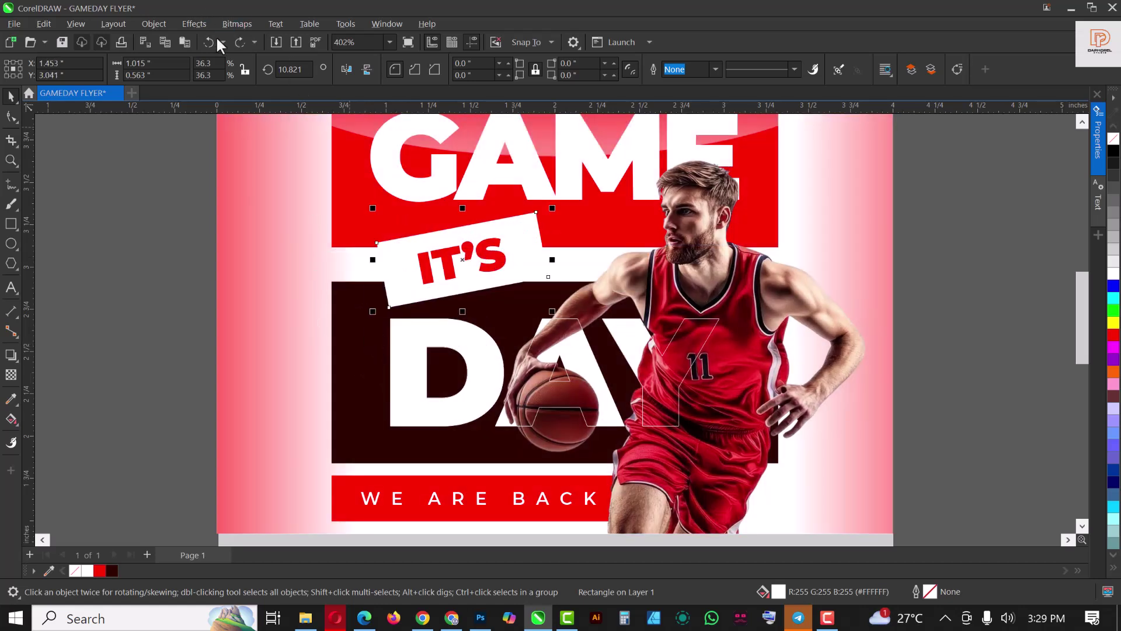
pyautogui.click(244, 69)
pyautogui.click(10, 355)
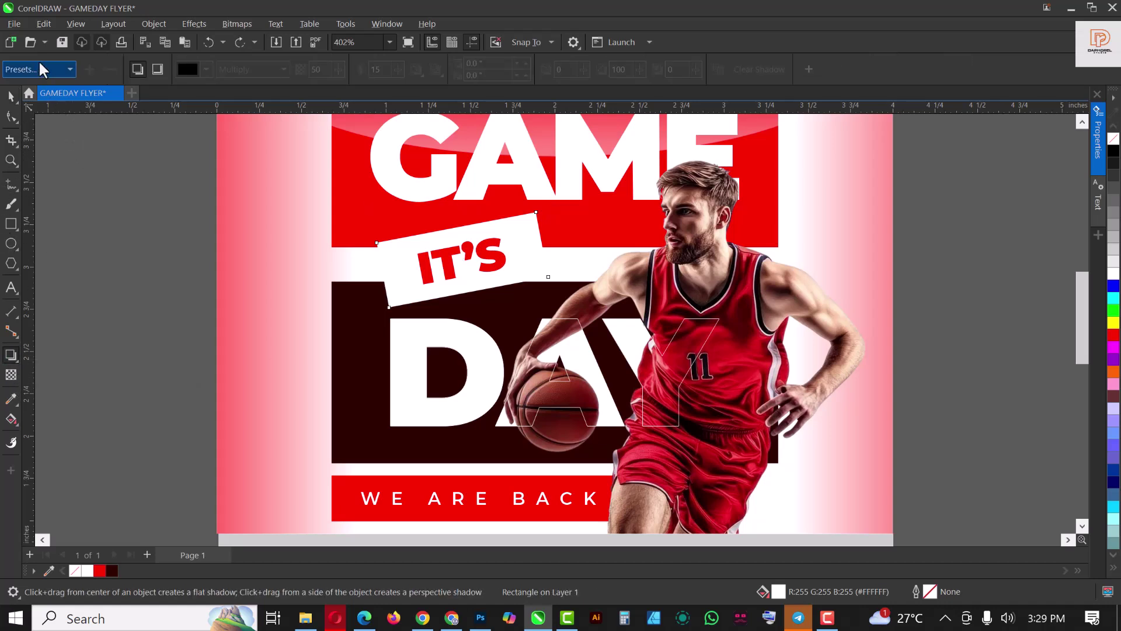
pyautogui.moveTo(379, 260); pyautogui.dragTo(553, 271)
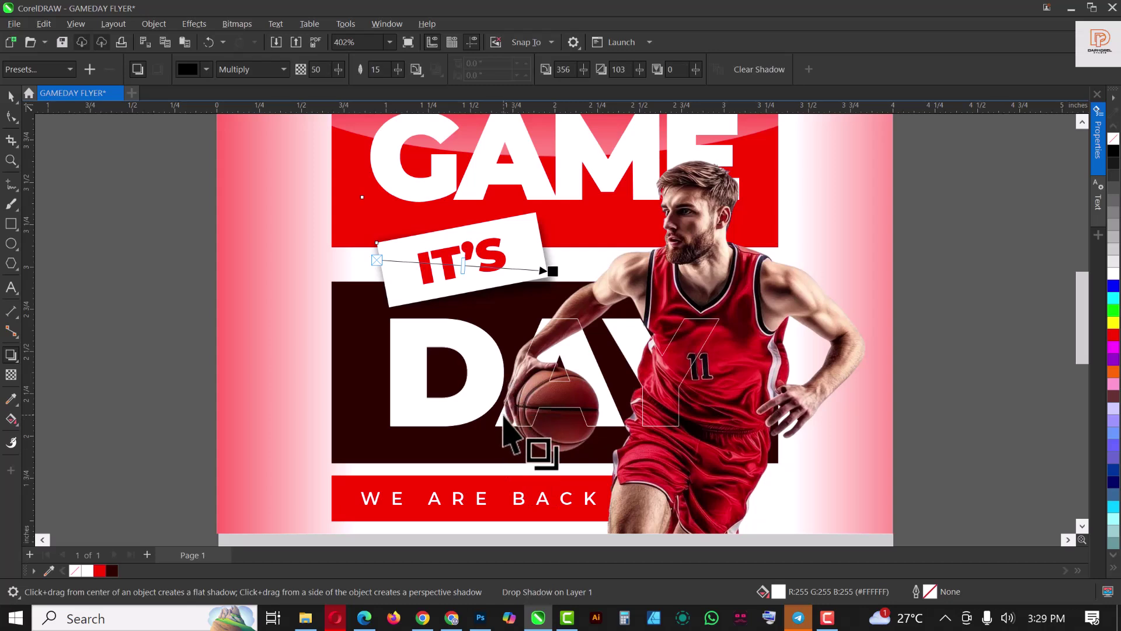
# - Set the IT'S rectangle's drop shadow to opacity 64 and feather 32
pyautogui.moveTo(339, 64); pyautogui.dragTo(408, 68)
pyautogui.scroll(-1, 439, 312)
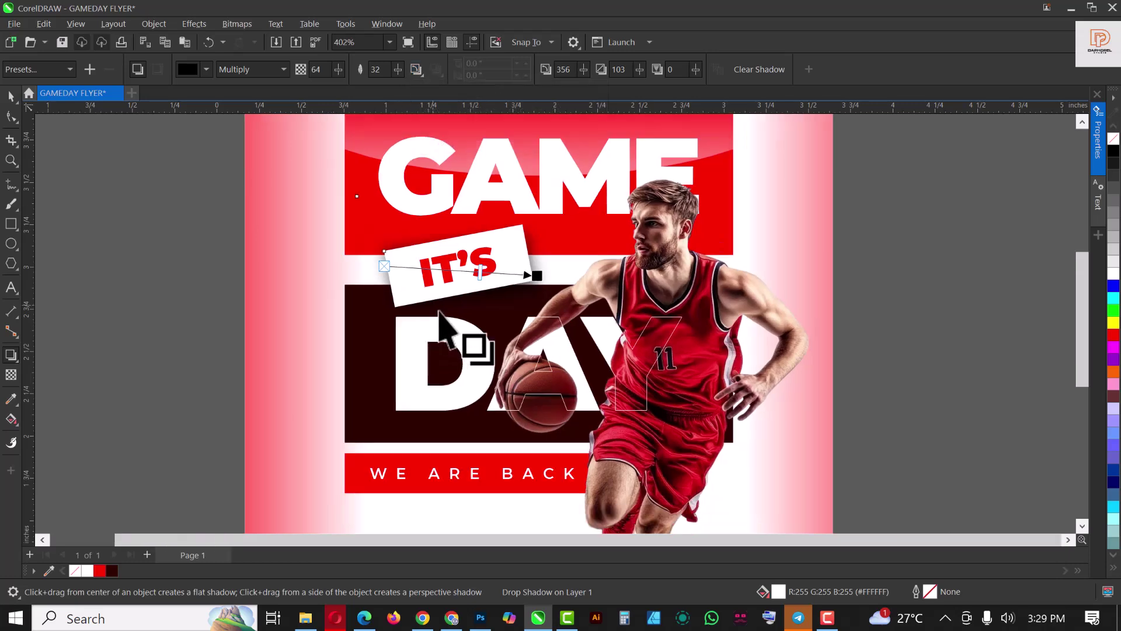
pyautogui.scroll(-1, 439, 311)
pyautogui.press('space')
pyautogui.scroll(-1, 471, 318)
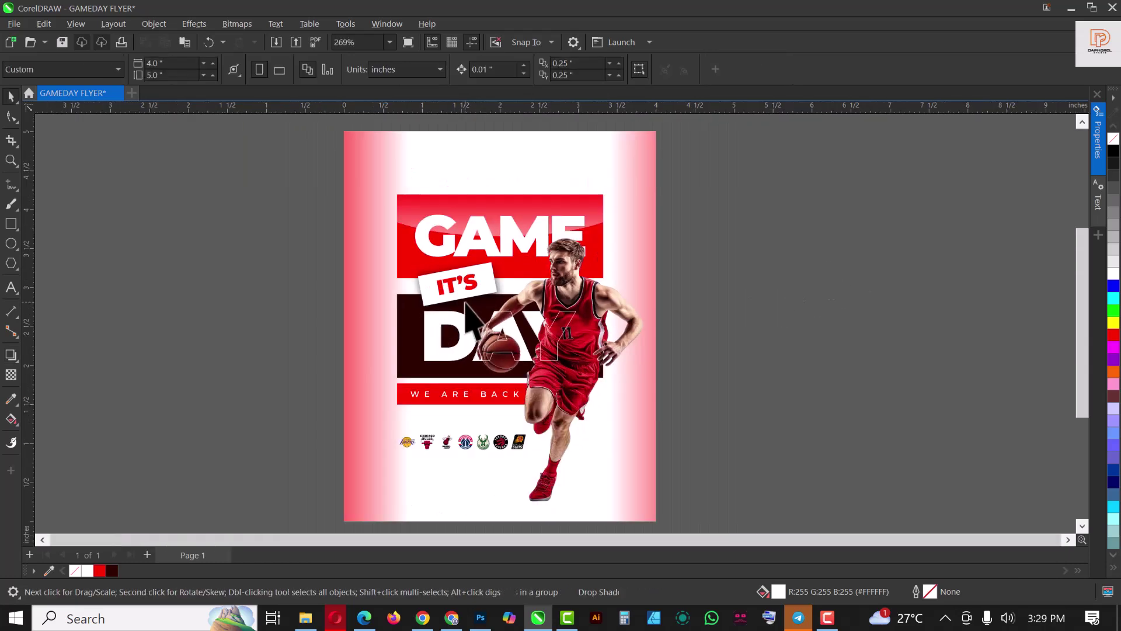
pyautogui.scroll(-1, 470, 318)
pyautogui.scroll(1, 468, 300)
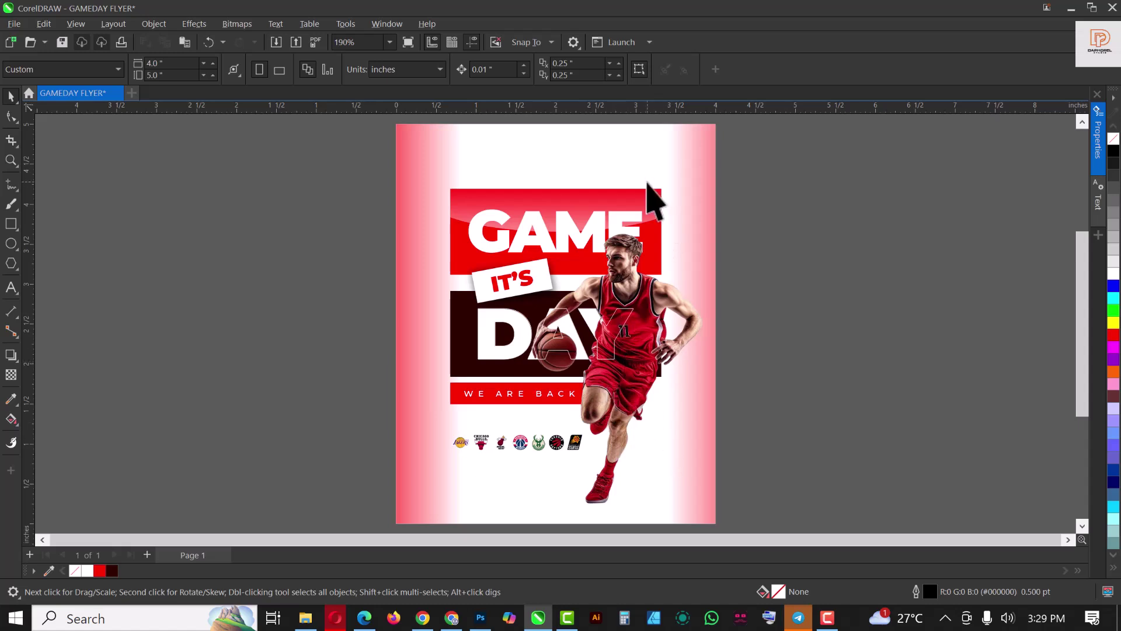
pyautogui.click(623, 153)
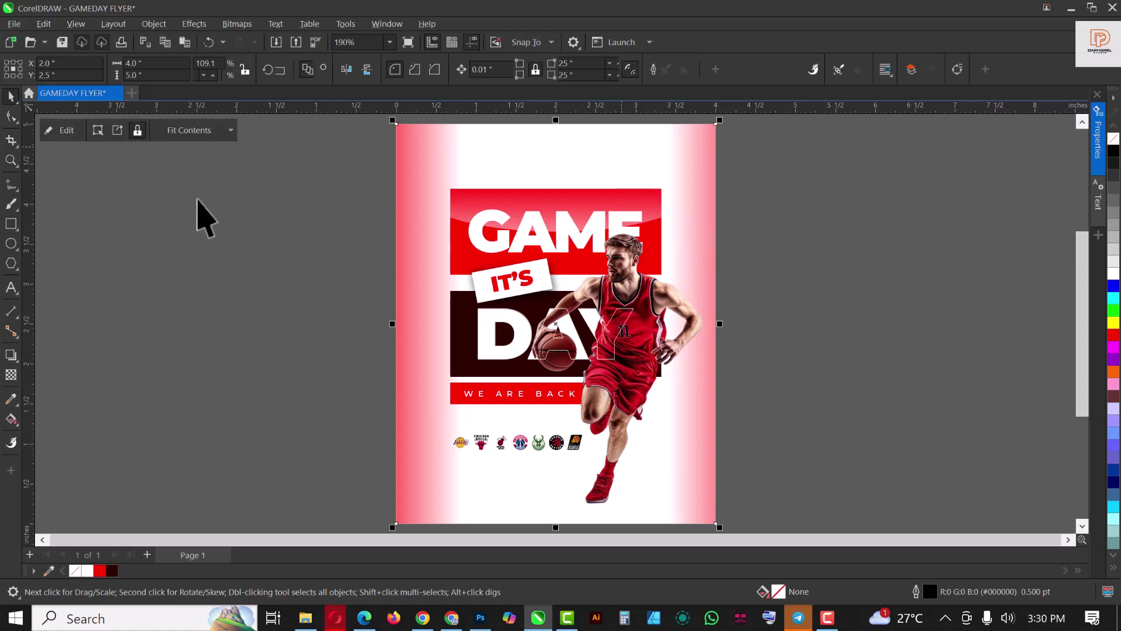
pyautogui.press('Escape')
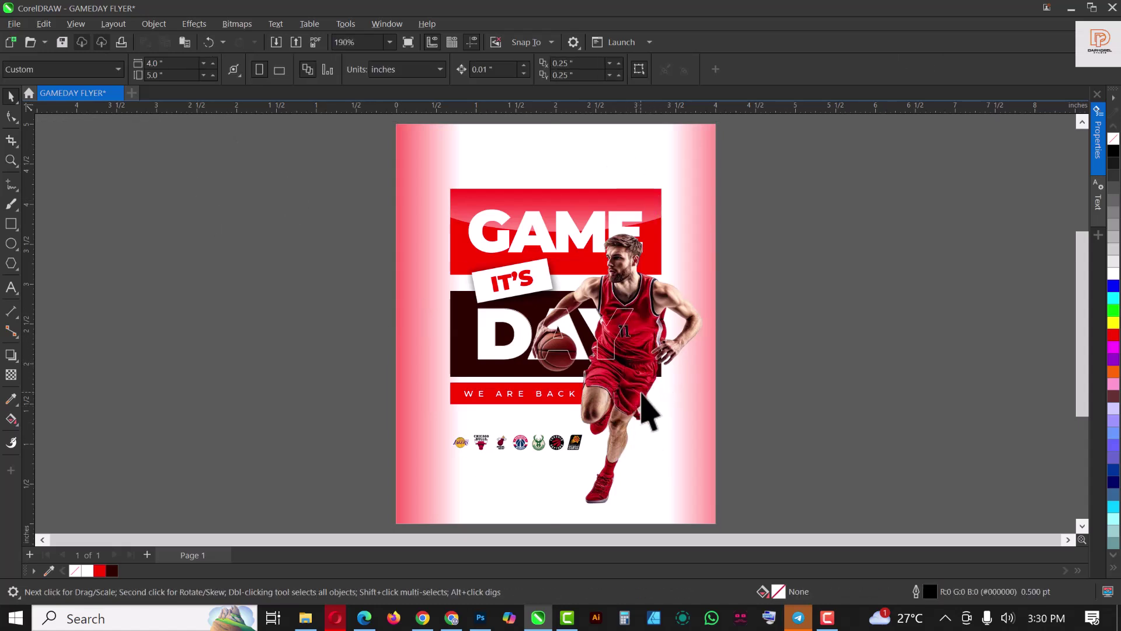